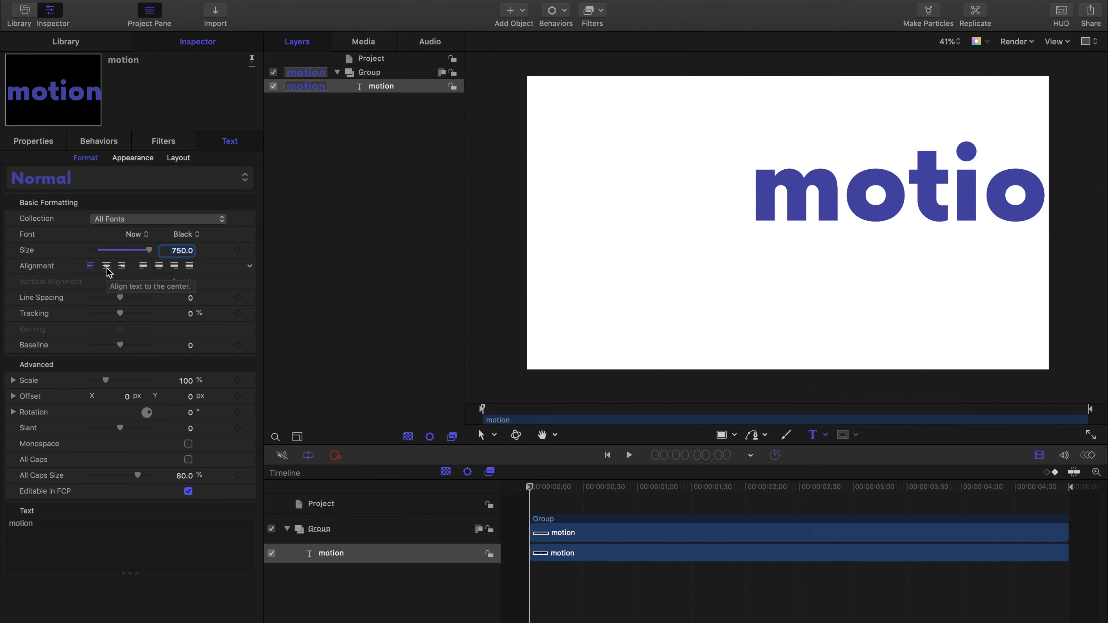
- Centre the "motion" text on the canvas and raise its anchor point to the middle of the letters
{"action": "left_click", "coordinate": [482, 435]}
{"action": "left_click_drag", "start_coordinate": [747, 220], "coordinate": [784, 248]}
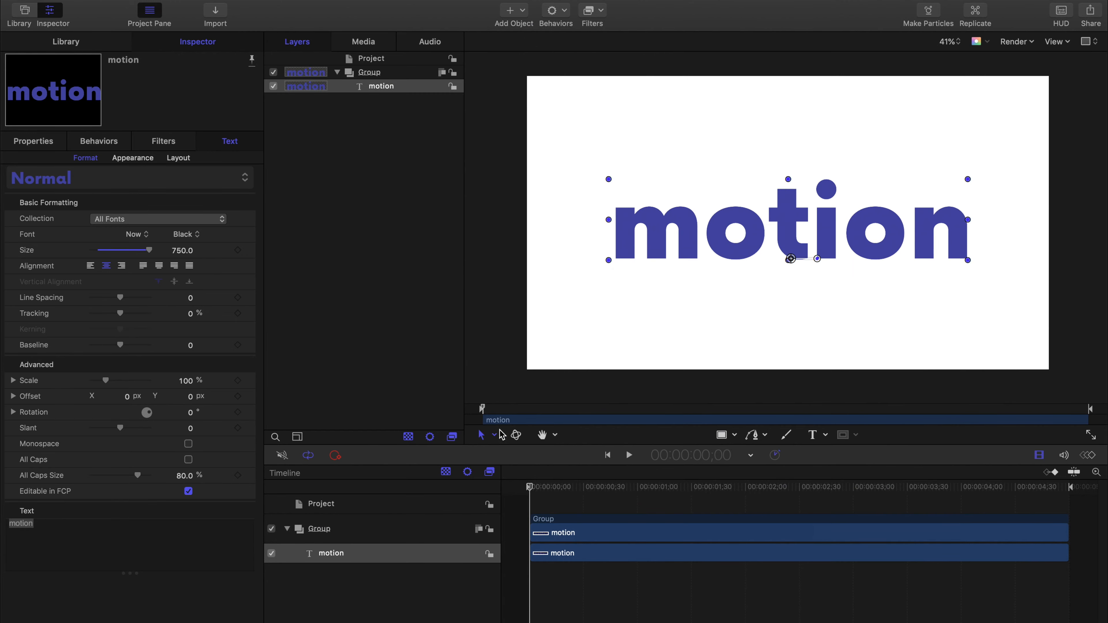
{"action": "left_click", "coordinate": [495, 435]}
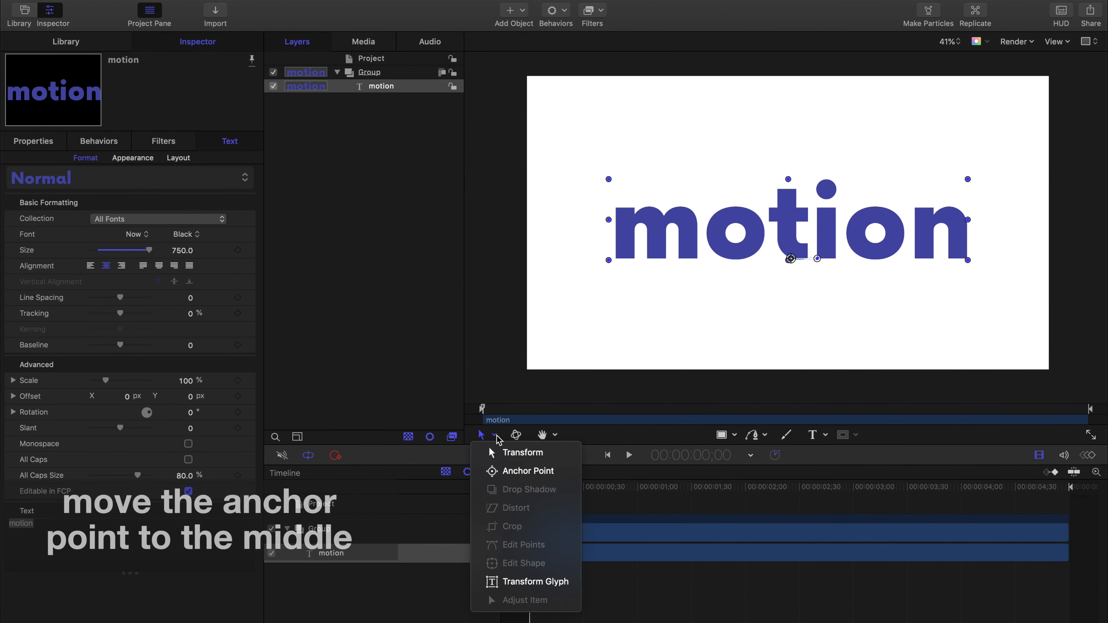
{"action": "left_click", "coordinate": [557, 472]}
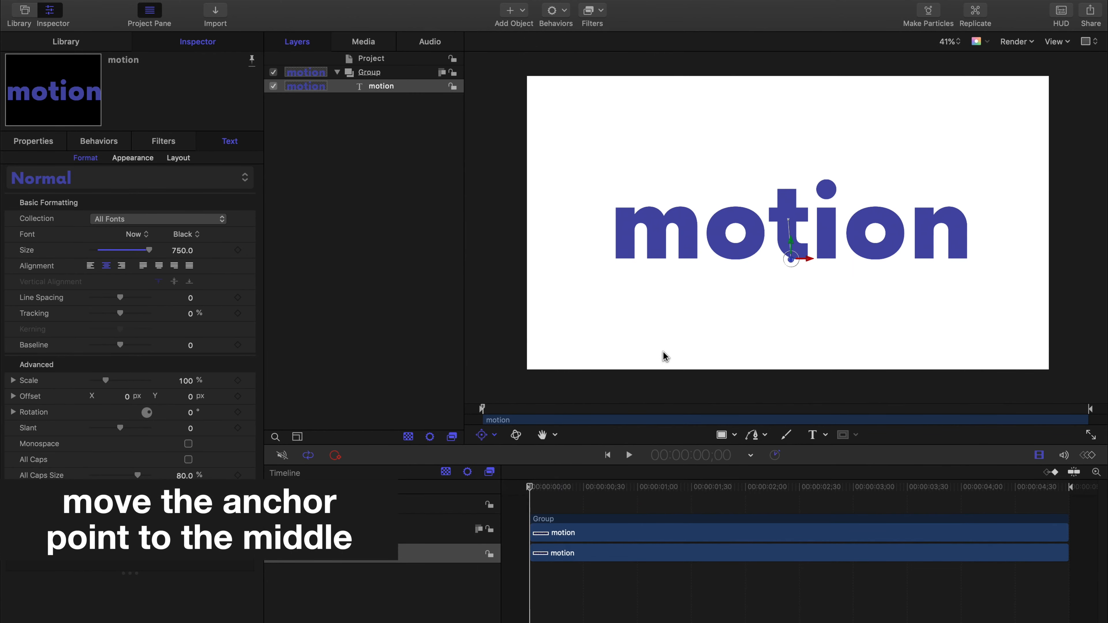
{"action": "left_click_drag", "start_coordinate": [792, 252], "coordinate": [792, 215]}
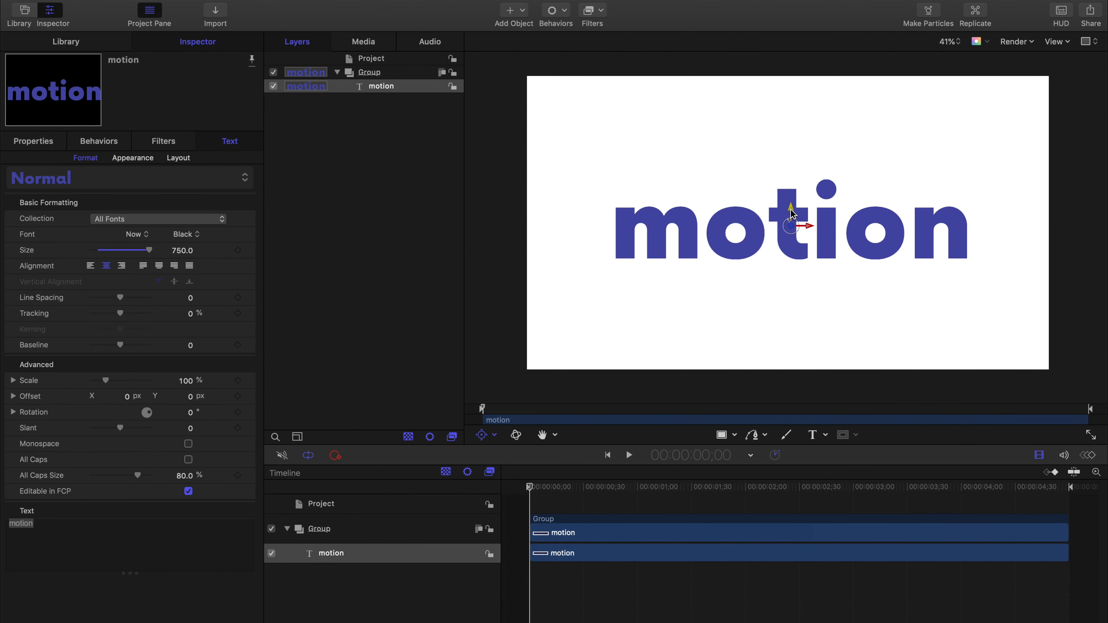
{"action": "left_click", "coordinate": [494, 438]}
{"action": "left_click", "coordinate": [497, 451]}
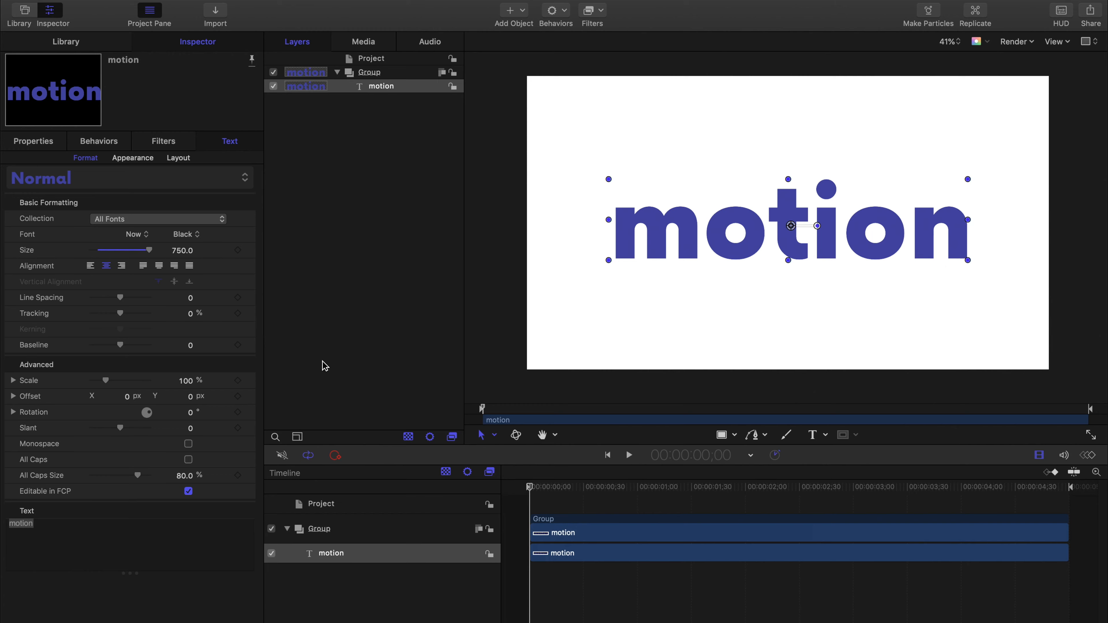
- Keyframe the text's tracking at -79.11% on the first frame and at 0% on frame 50
{"action": "left_click_drag", "start_coordinate": [120, 313], "coordinate": [98, 316]}
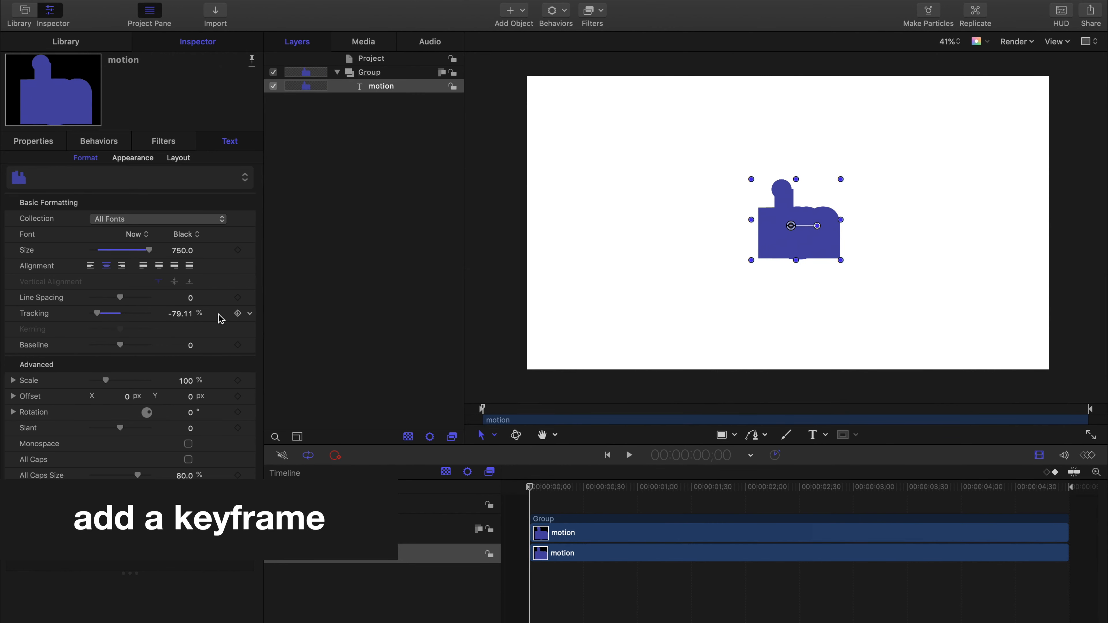
{"action": "left_click", "coordinate": [237, 313]}
{"action": "left_click_drag", "start_coordinate": [532, 491], "coordinate": [621, 502]}
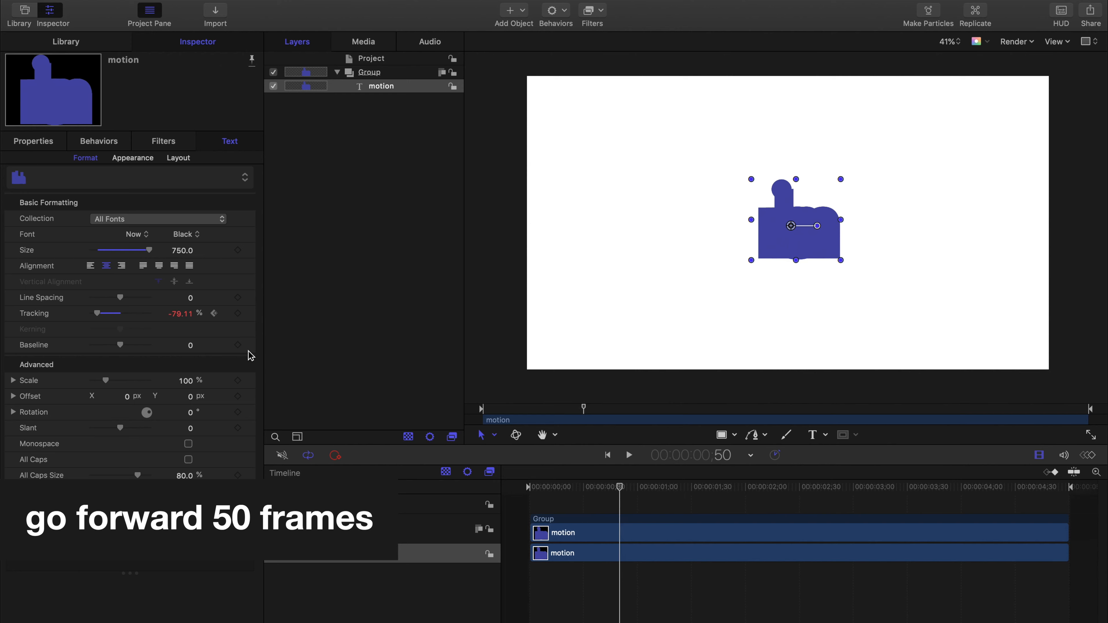
{"action": "left_click_drag", "start_coordinate": [100, 317], "coordinate": [174, 321]}
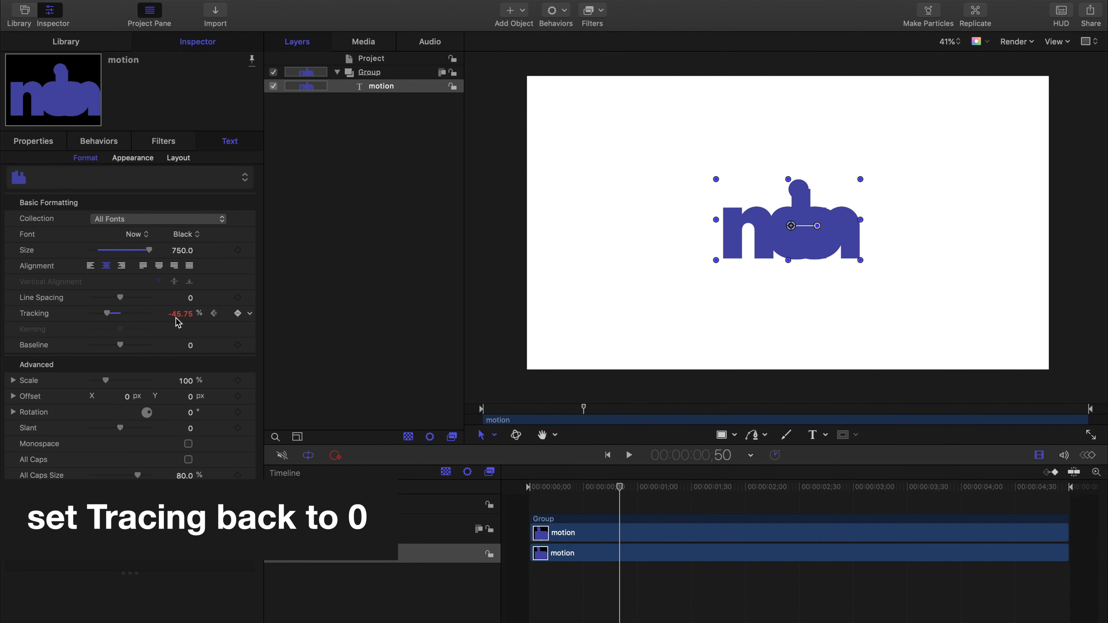
{"action": "key", "text": "Return"}
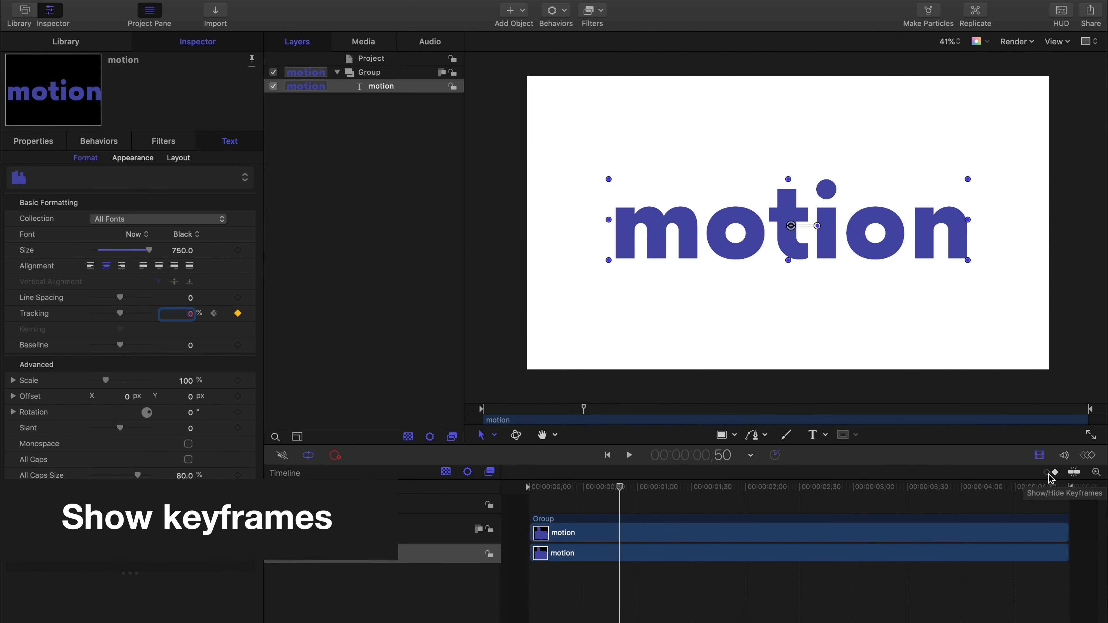
- Show the timeline keyframes and the keyframe editor, and set the tracking curve's interpolation to Bezier
{"action": "left_click", "coordinate": [1051, 473]}
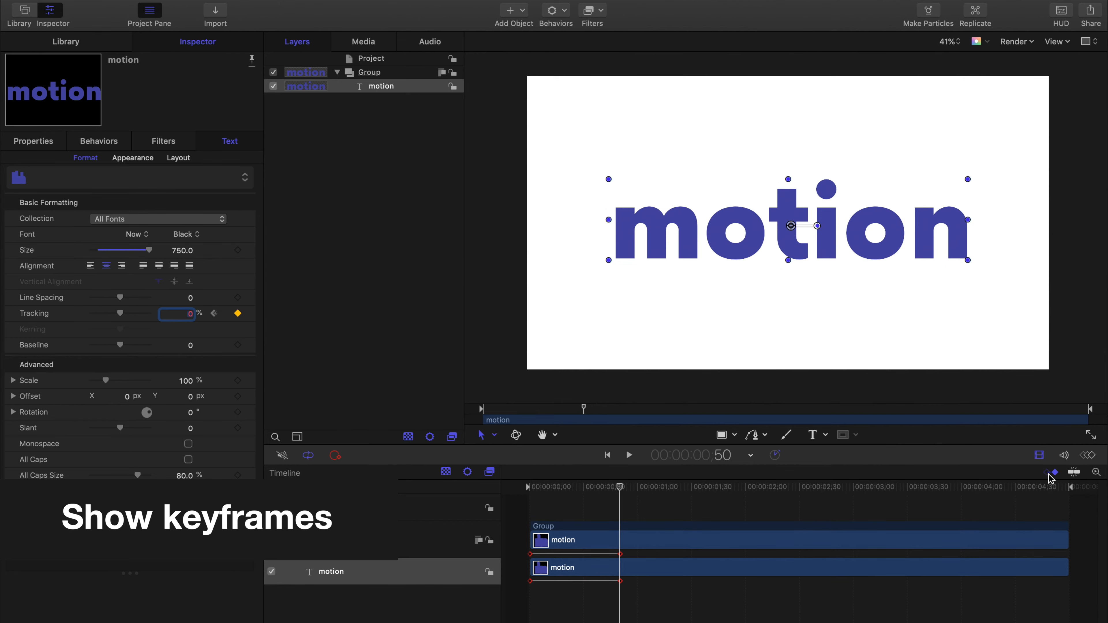
{"action": "left_click", "coordinate": [1088, 456]}
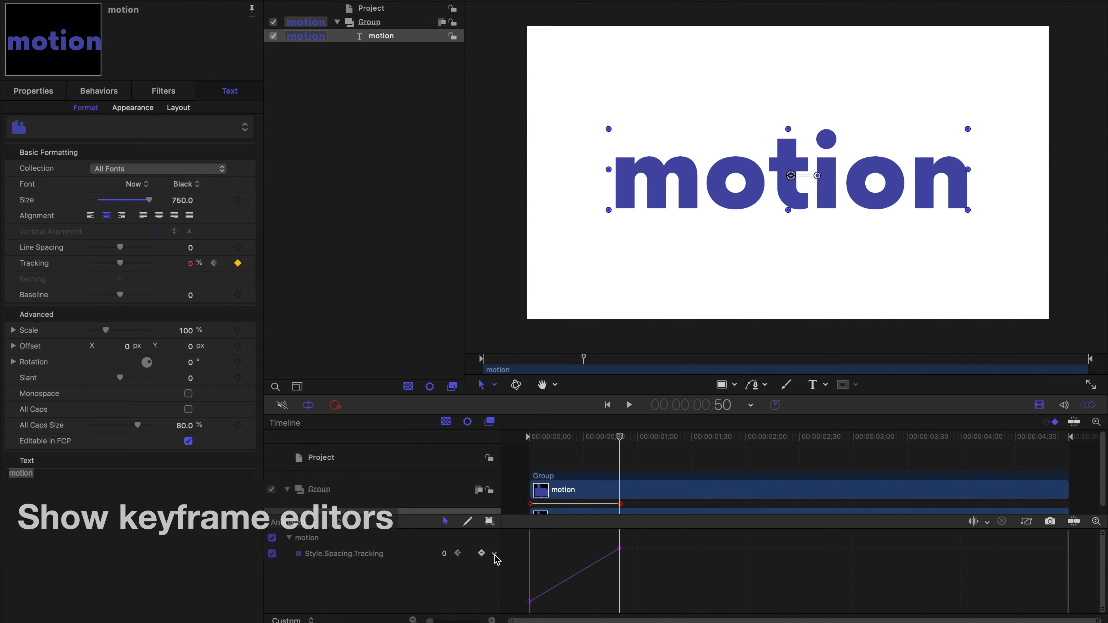
{"action": "right_click", "coordinate": [496, 555]}
{"action": "mouse_move", "coordinate": [560, 522]}
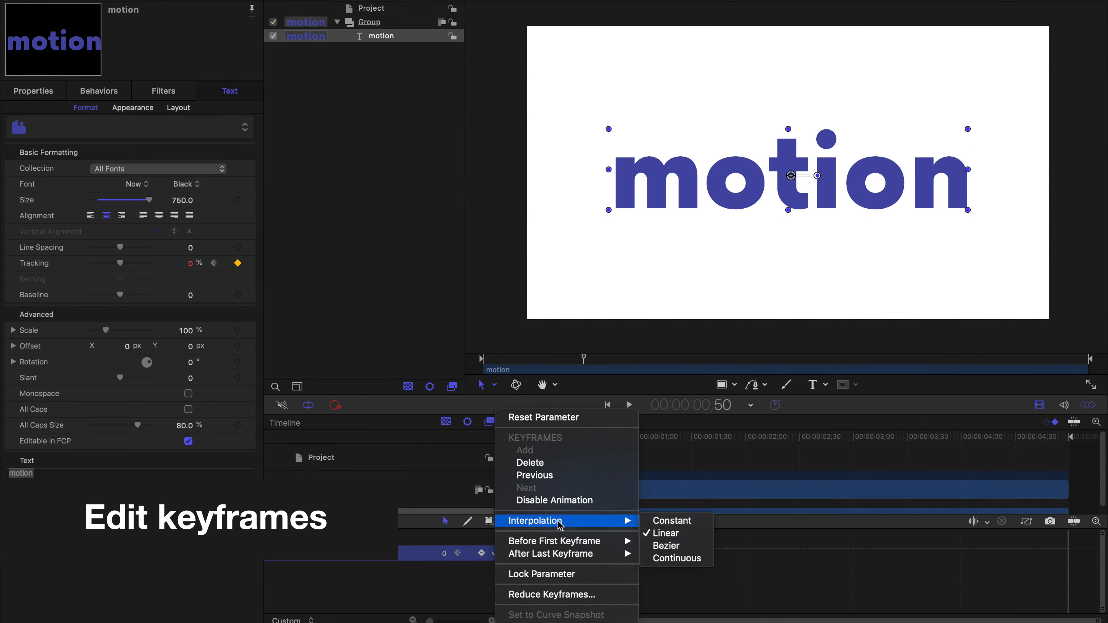
{"action": "left_click", "coordinate": [692, 551]}
- Ease the tracking curve with a short handle on the first keyframe and a long one on the last
{"action": "left_click", "coordinate": [527, 602]}
{"action": "left_click_drag", "start_coordinate": [560, 605], "coordinate": [552, 603]}
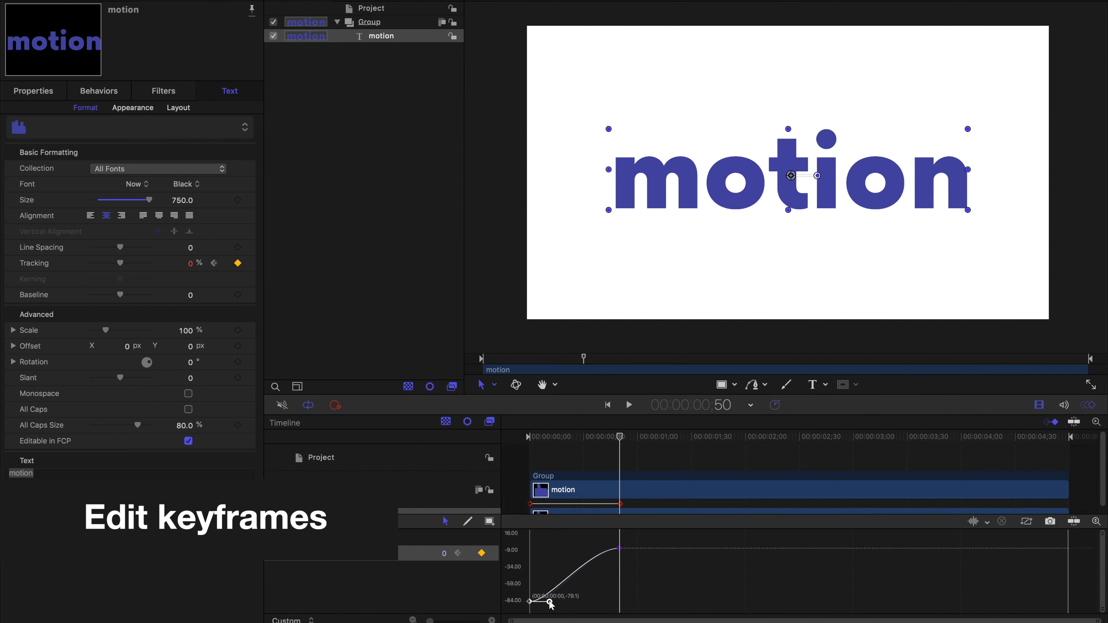
{"action": "left_click", "coordinate": [620, 549]}
{"action": "left_click_drag", "start_coordinate": [589, 549], "coordinate": [555, 549]}
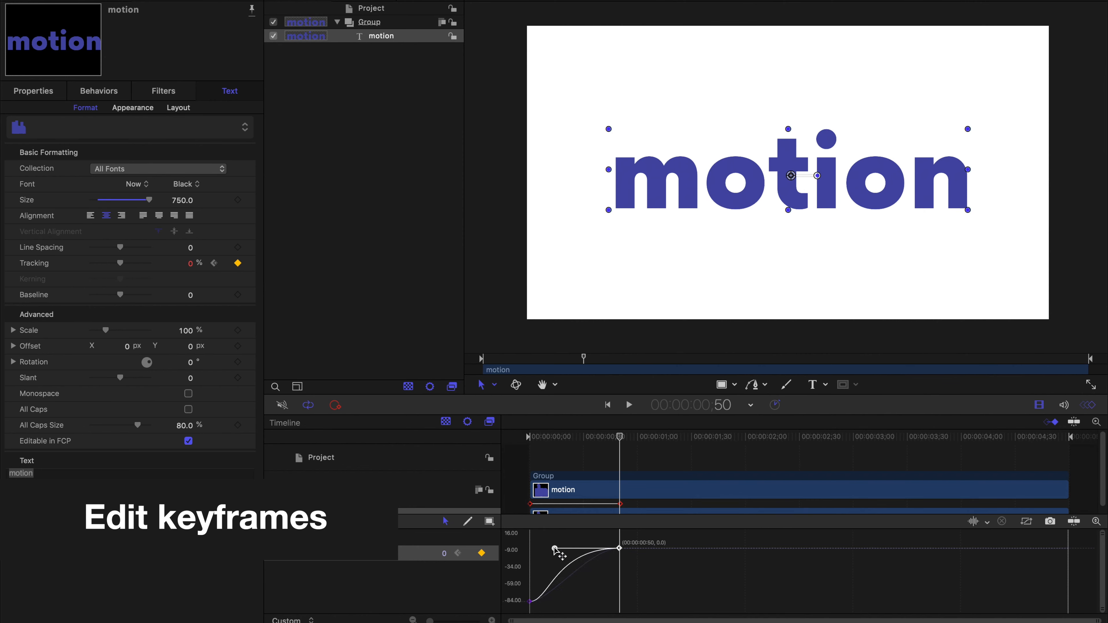
- Deselect the text and play the tracking animation from the first frame
{"action": "left_click", "coordinate": [629, 405]}
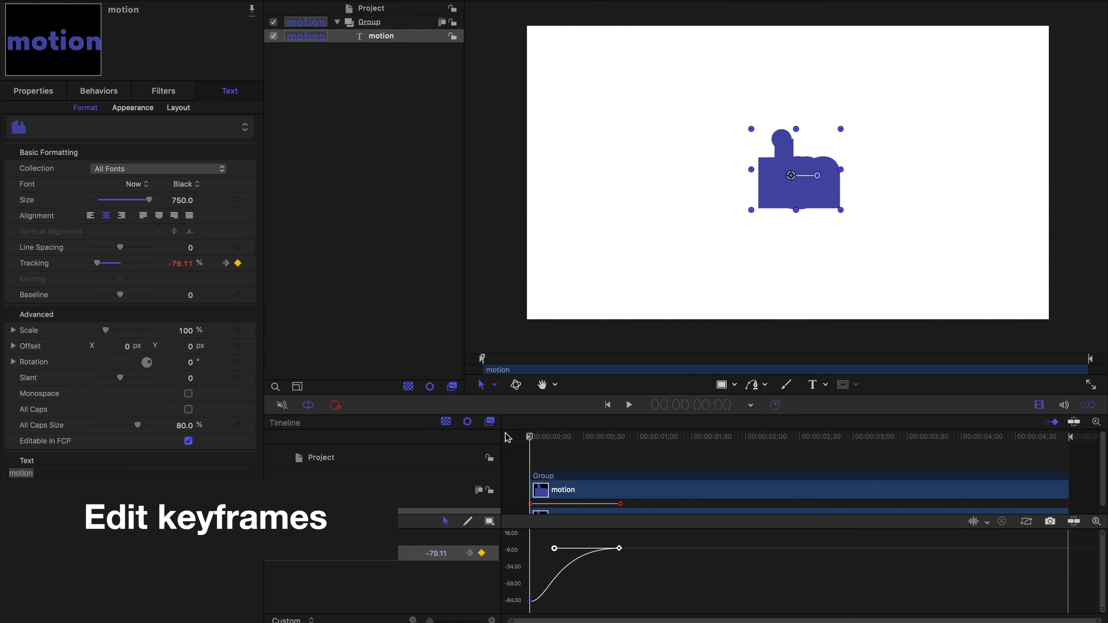
{"action": "left_click", "coordinate": [491, 331]}
{"action": "key", "text": "space"}
- Keyframe the "motion" text's scale at 55% on the first frame
{"action": "left_click", "coordinate": [387, 43]}
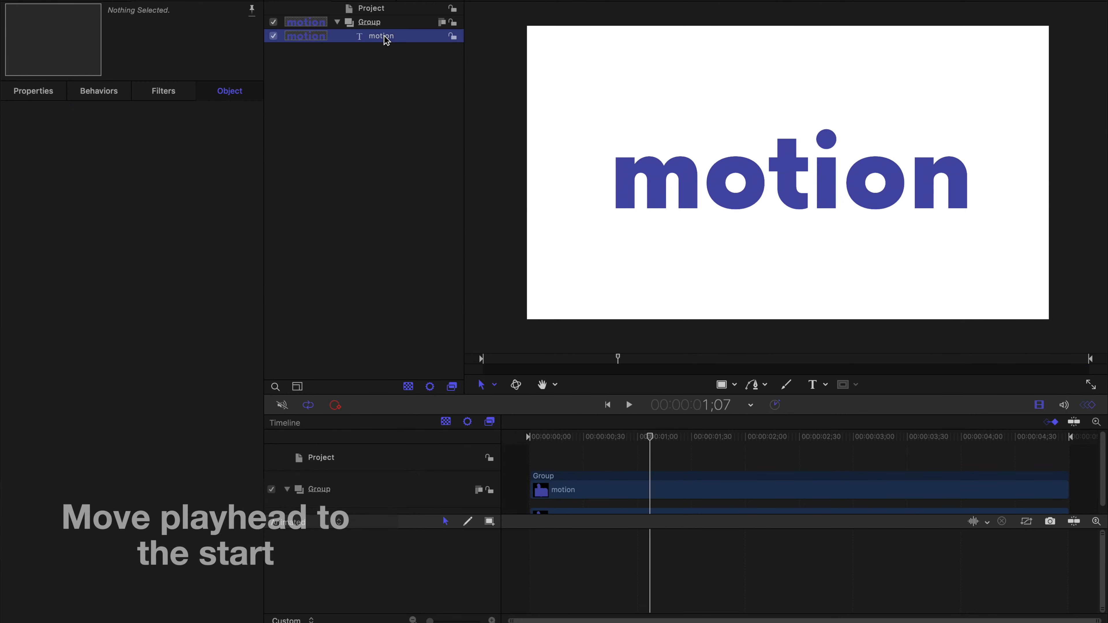
{"action": "left_click", "coordinate": [546, 436]}
{"action": "left_click_drag", "start_coordinate": [546, 437], "coordinate": [524, 437]}
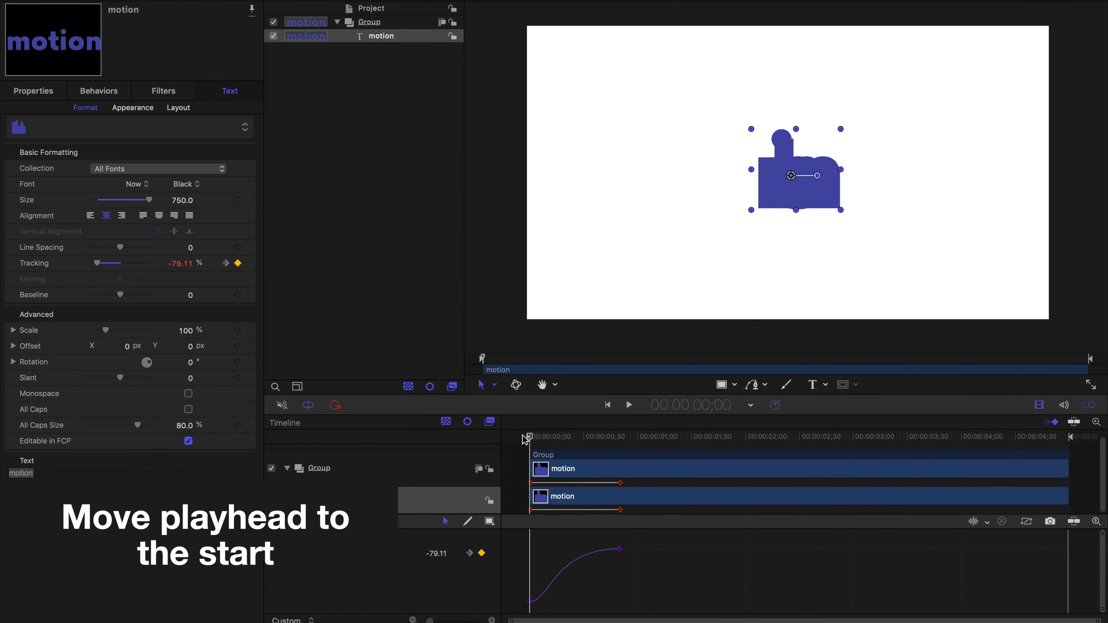
{"action": "left_click", "coordinate": [33, 91]}
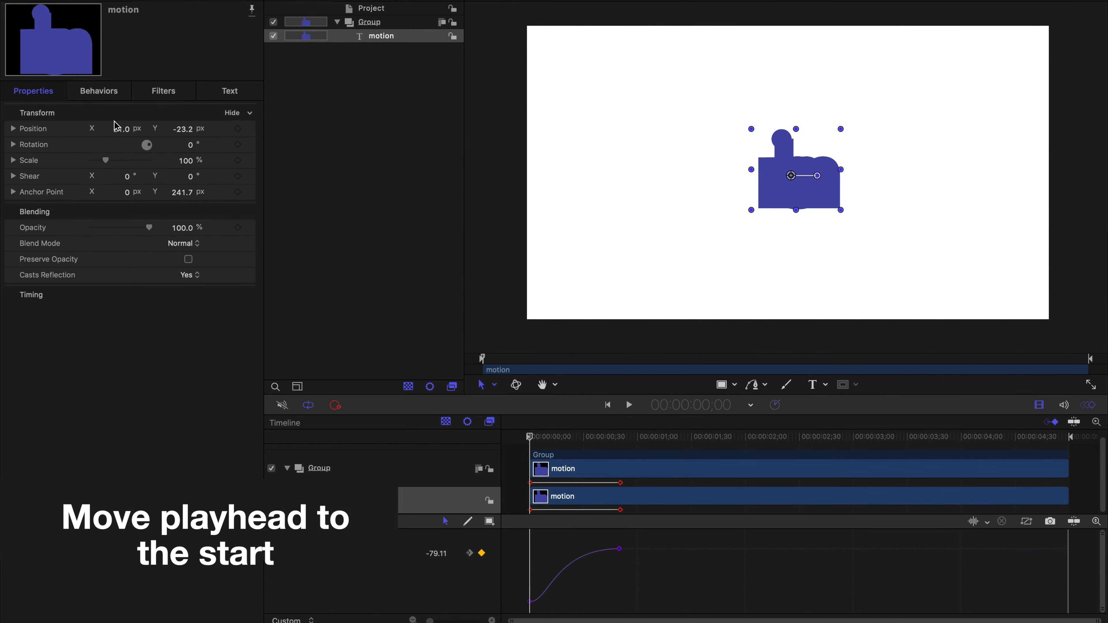
{"action": "mouse_move", "coordinate": [188, 164]}
{"action": "left_mouse_down"}
{"action": "mouse_move", "coordinate": [175, 164]}
{"action": "mouse_move", "coordinate": [186, 160]}
{"action": "left_mouse_up"}
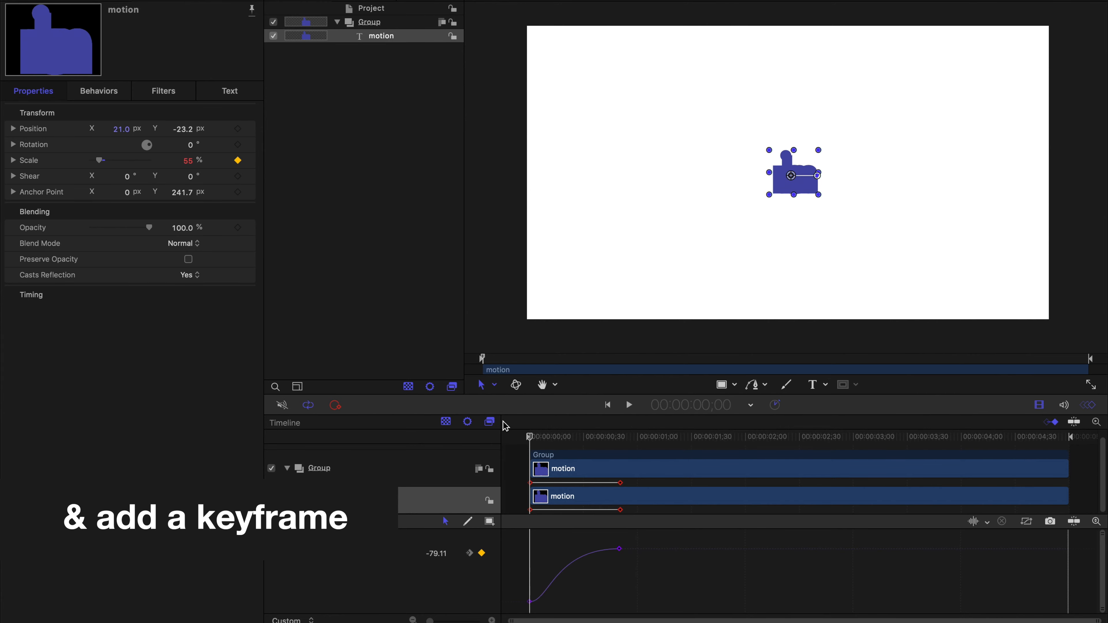
- Keyframe the text's scale at 100% on frame 45
{"action": "left_click_drag", "start_coordinate": [536, 441], "coordinate": [612, 443]}
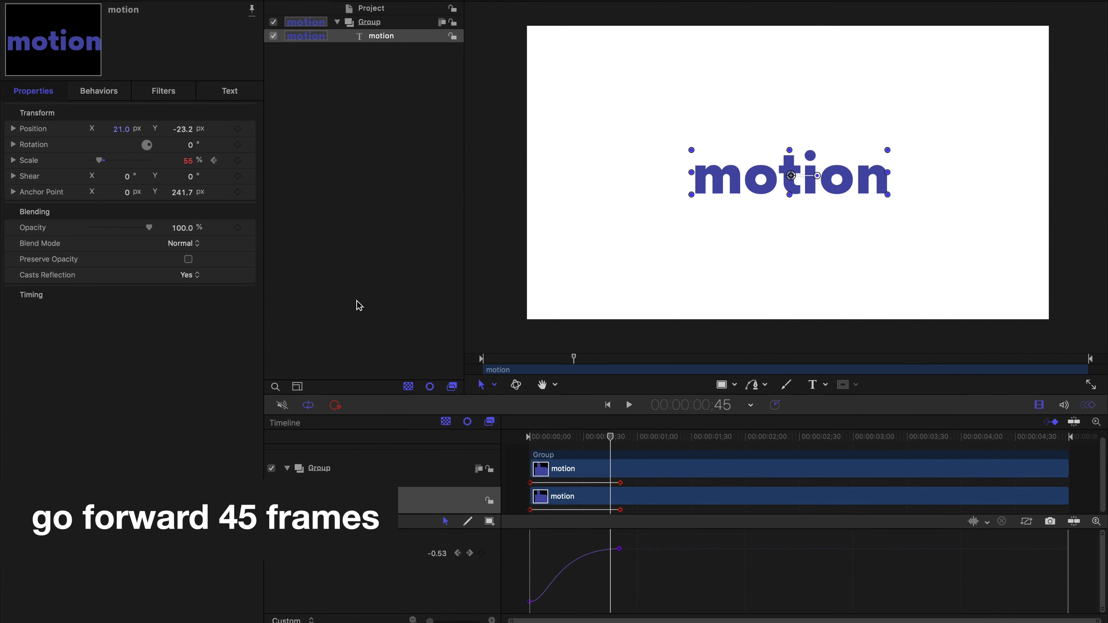
{"action": "left_click_drag", "start_coordinate": [99, 160], "coordinate": [110, 163]}
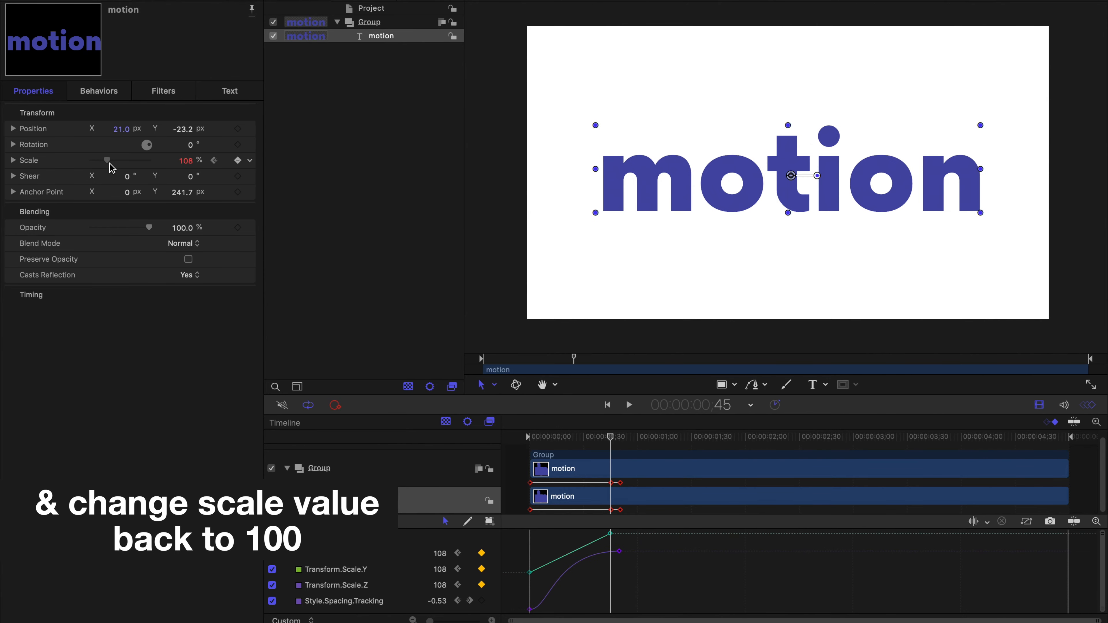
{"action": "left_click", "coordinate": [187, 160]}
{"action": "type", "text": "100"}
{"action": "key", "text": "Return"}
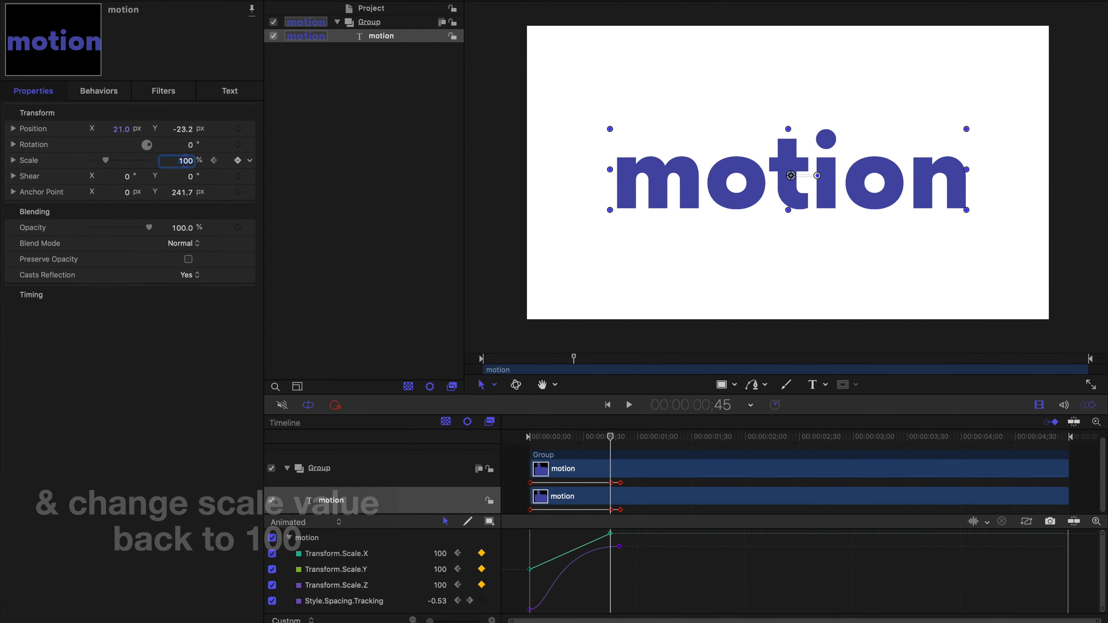
- Set the X, Y and Z scale curves to Bezier and ease them with a short start handle and a long end handle
{"action": "left_click_drag", "start_coordinate": [547, 559], "coordinate": [525, 576]}
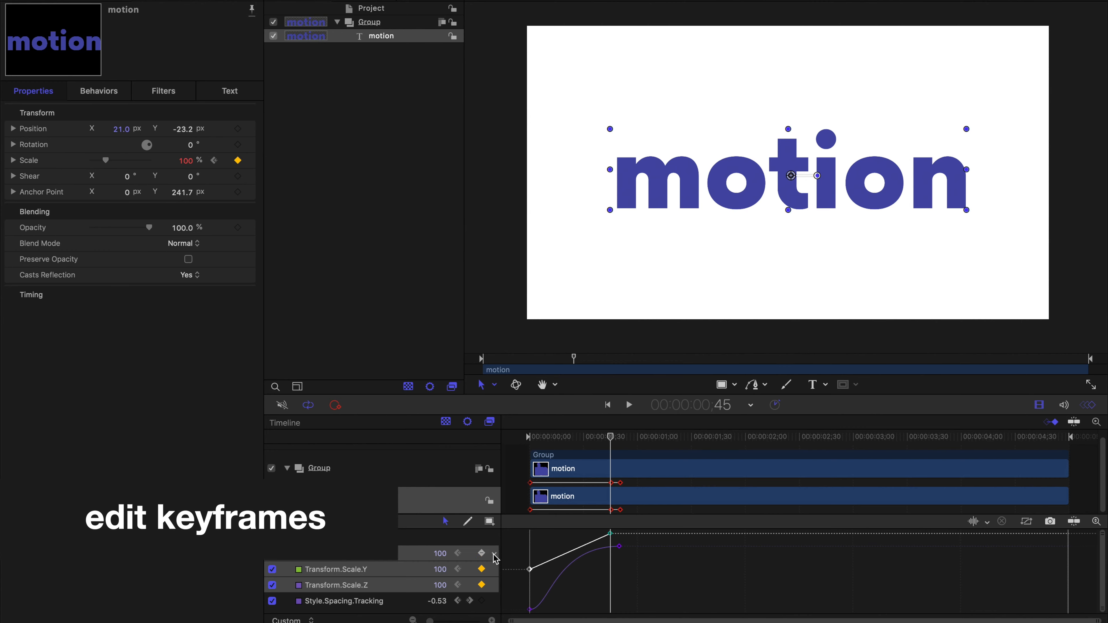
{"action": "left_click", "coordinate": [492, 554]}
{"action": "mouse_move", "coordinate": [589, 521]}
{"action": "left_click", "coordinate": [665, 546]}
{"action": "left_click_drag", "start_coordinate": [557, 569], "coordinate": [547, 572]}
{"action": "left_click_drag", "start_coordinate": [611, 533], "coordinate": [553, 535]}
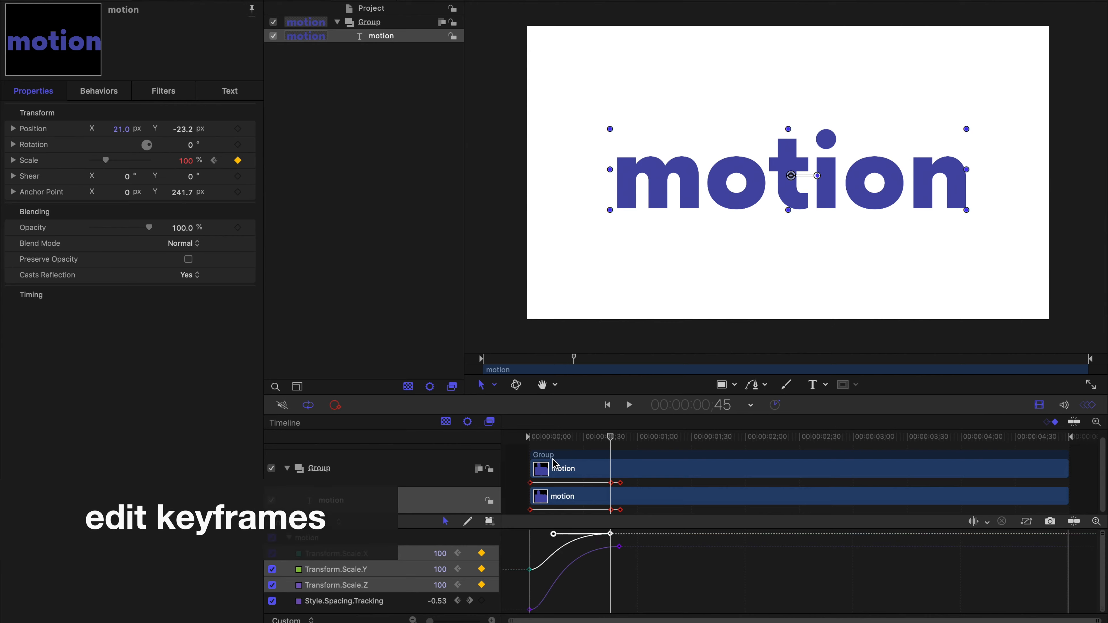
- Play the combined scale and tracking animation from the start with nothing selected
{"action": "key", "text": "Home"}
{"action": "left_click", "coordinate": [487, 323]}
{"action": "key", "text": "space"}
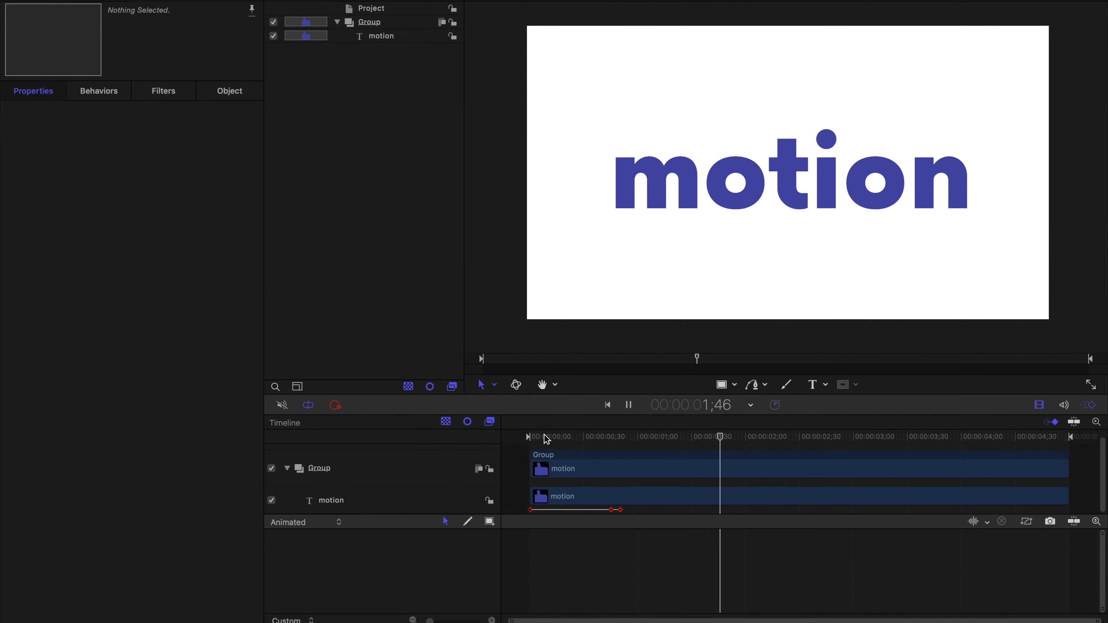
{"action": "left_click", "coordinate": [607, 405]}
{"action": "key", "text": "space"}
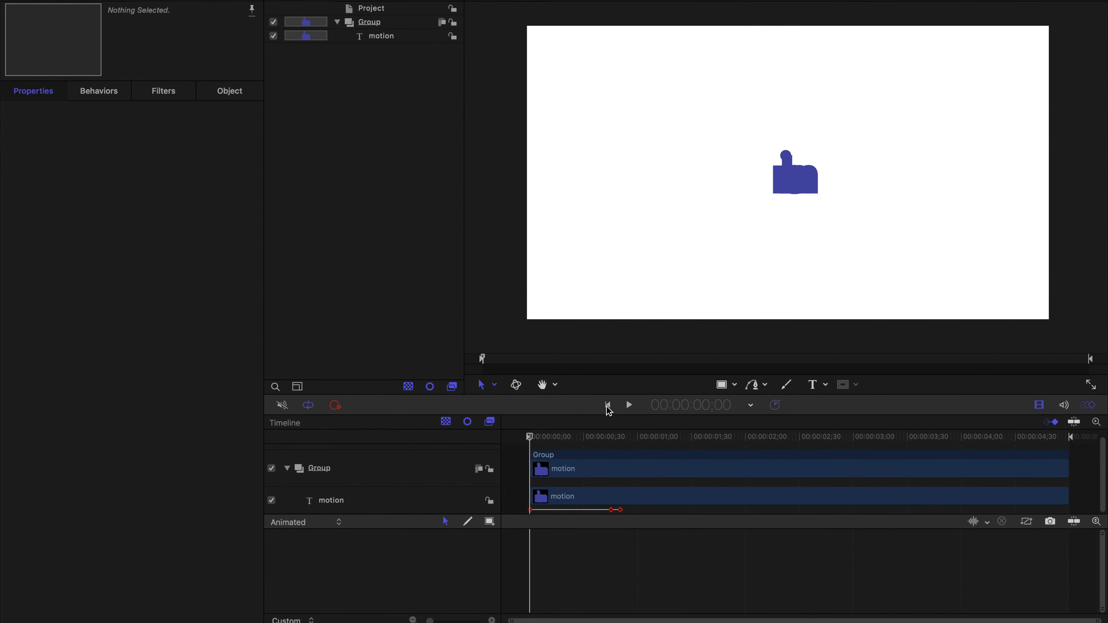
{"action": "key", "text": "space"}
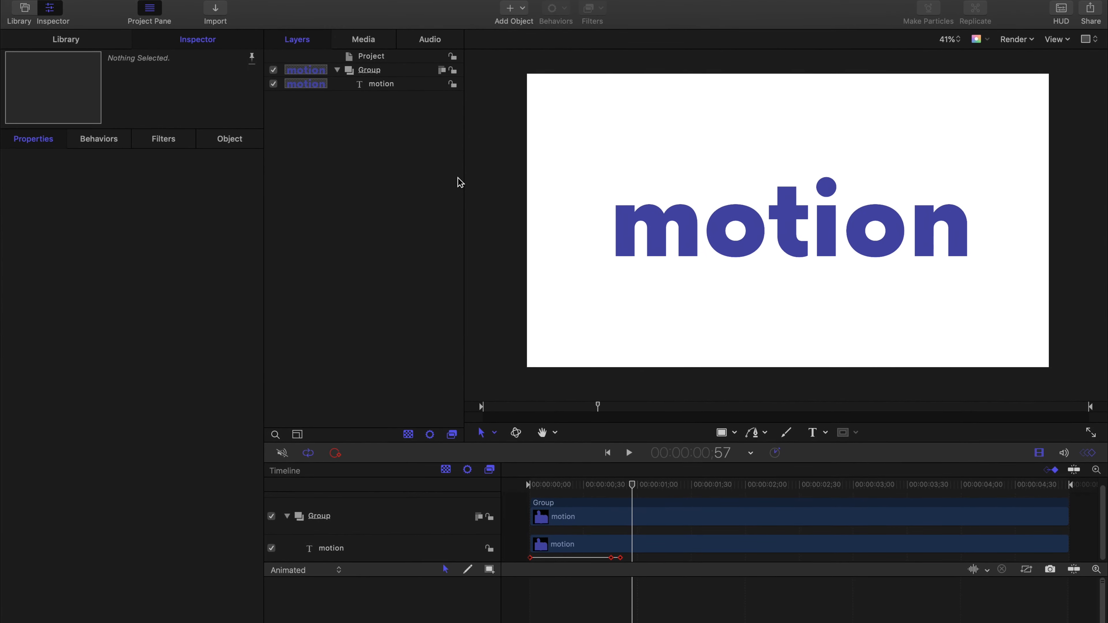
- Add a Sequence Text behavior to the "motion" text and end it at frame 50
{"action": "left_click", "coordinate": [381, 38]}
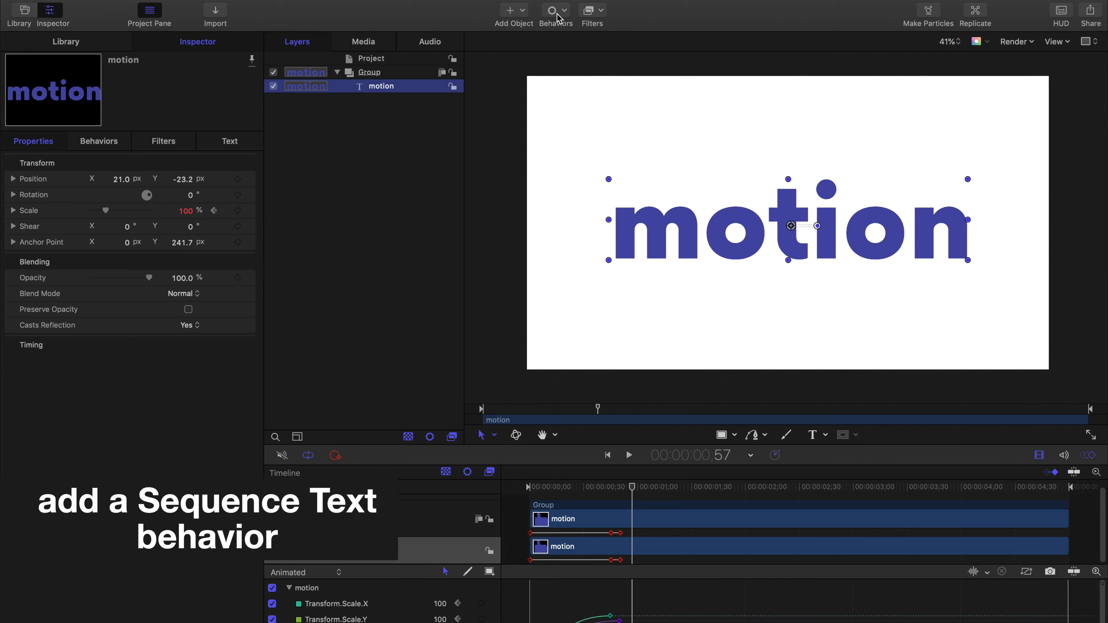
{"action": "left_click", "coordinate": [563, 12]}
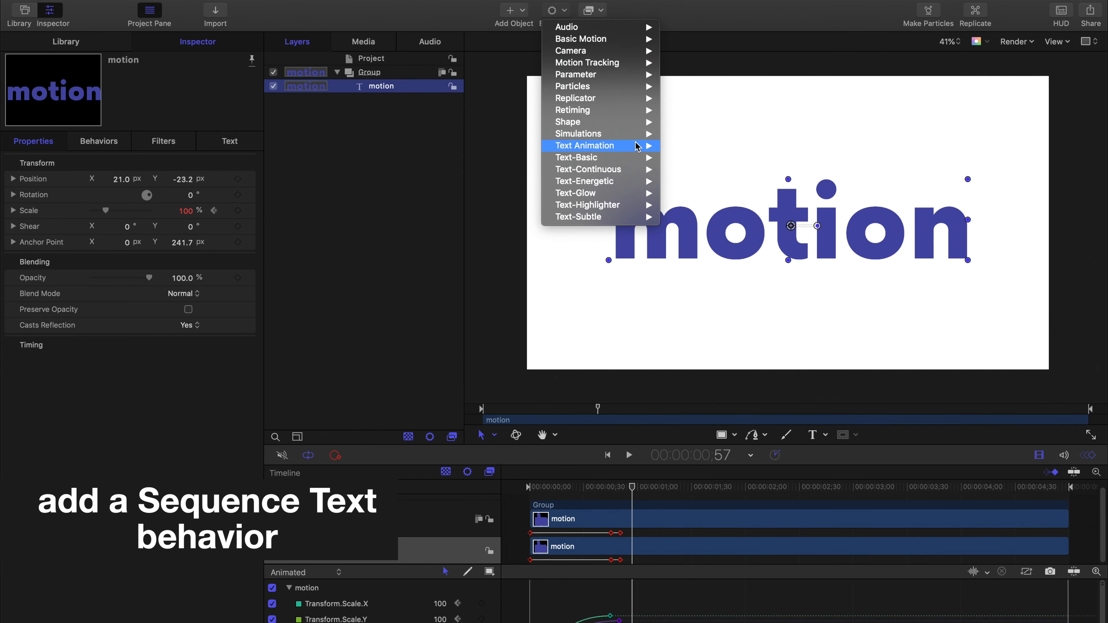
{"action": "mouse_move", "coordinate": [638, 145]}
{"action": "left_click", "coordinate": [717, 158]}
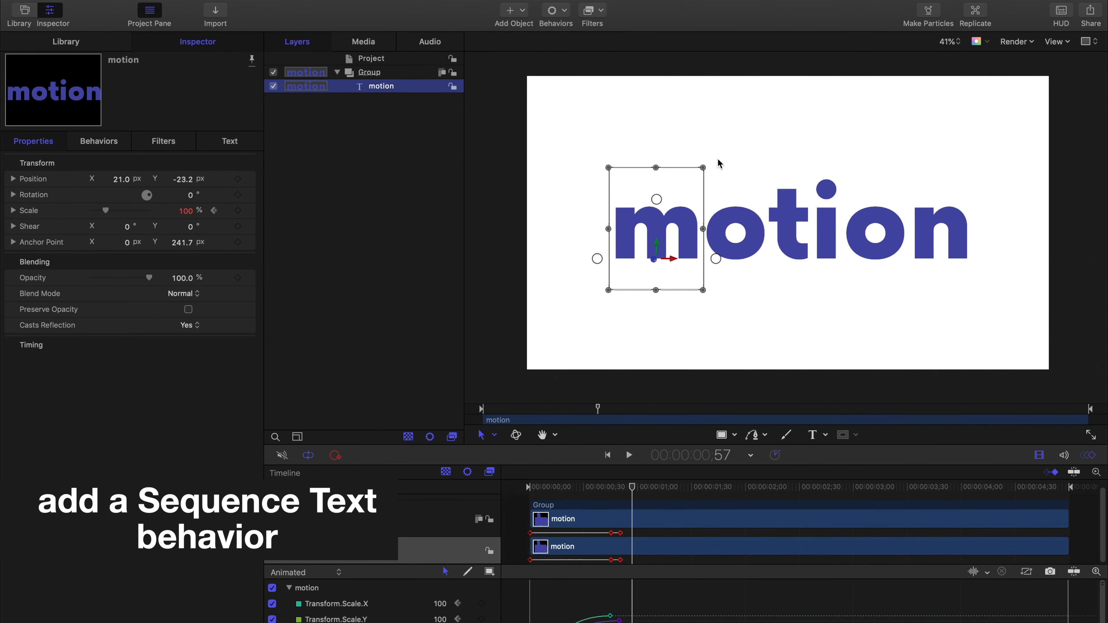
{"action": "left_click_drag", "start_coordinate": [632, 487], "coordinate": [621, 492]}
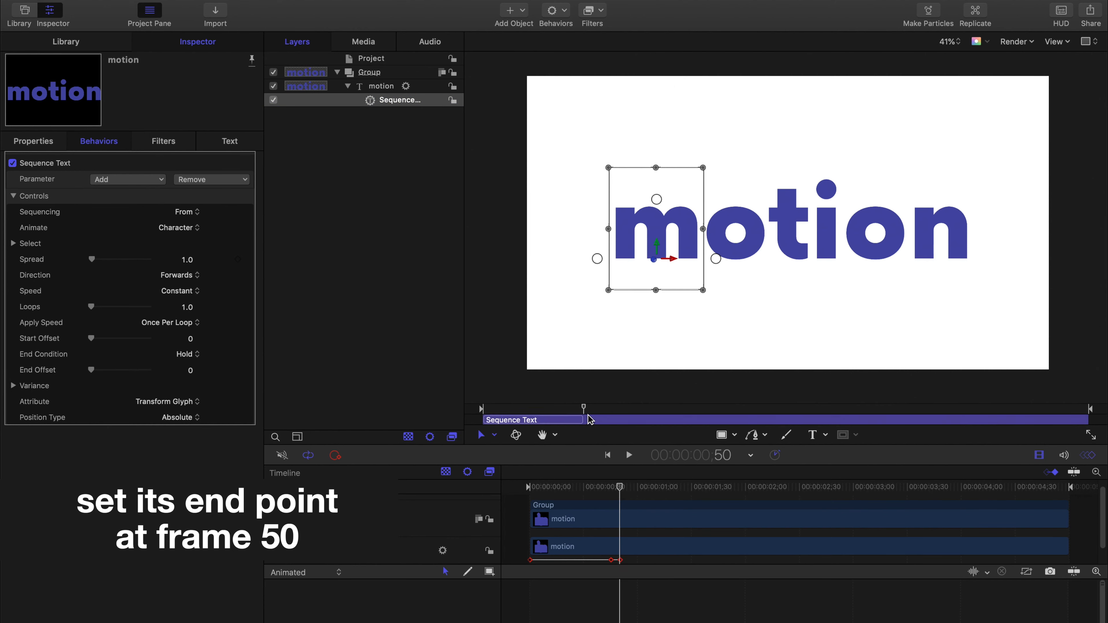
{"action": "key", "text": "o"}
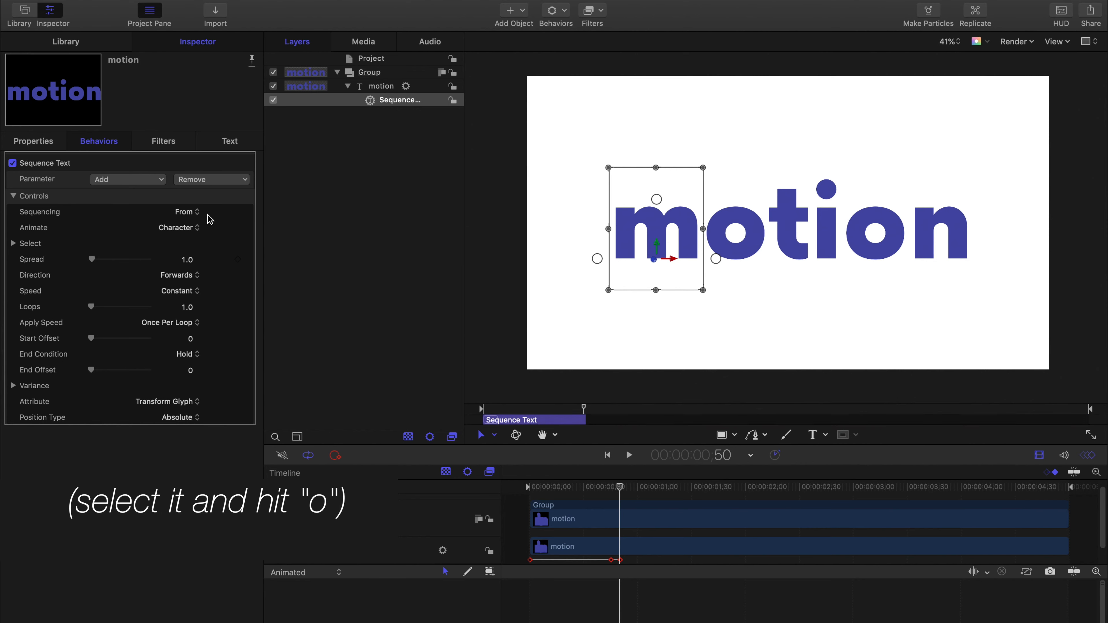
- Add a Rotation format parameter to the Sequence Text behavior and set it to 40°
{"action": "left_click", "coordinate": [121, 182]}
{"action": "mouse_move", "coordinate": [161, 194]}
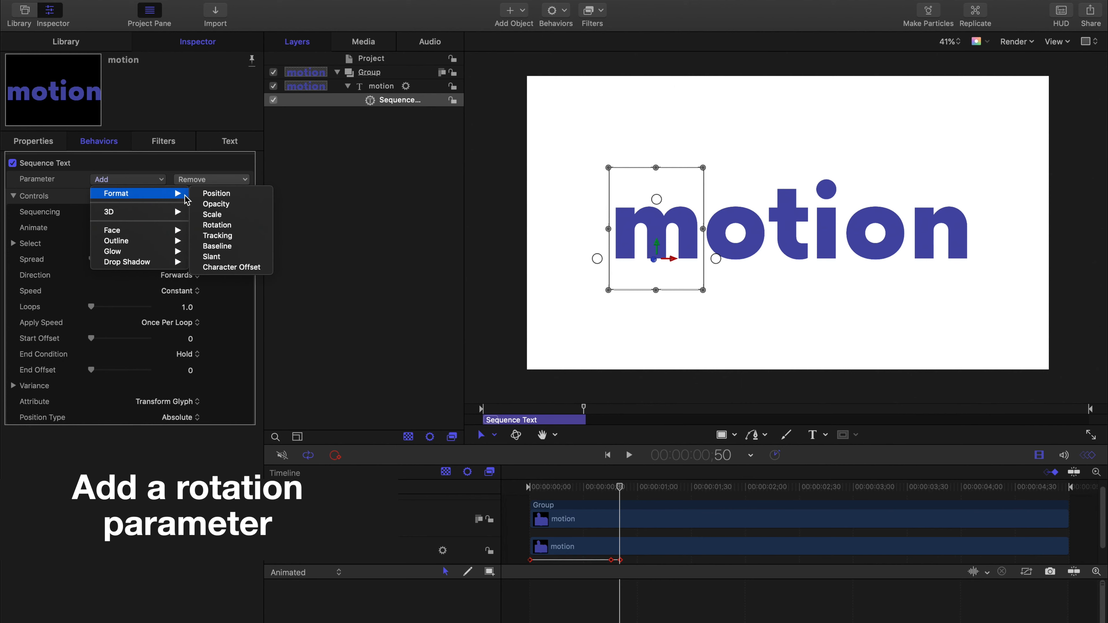
{"action": "left_click", "coordinate": [264, 225]}
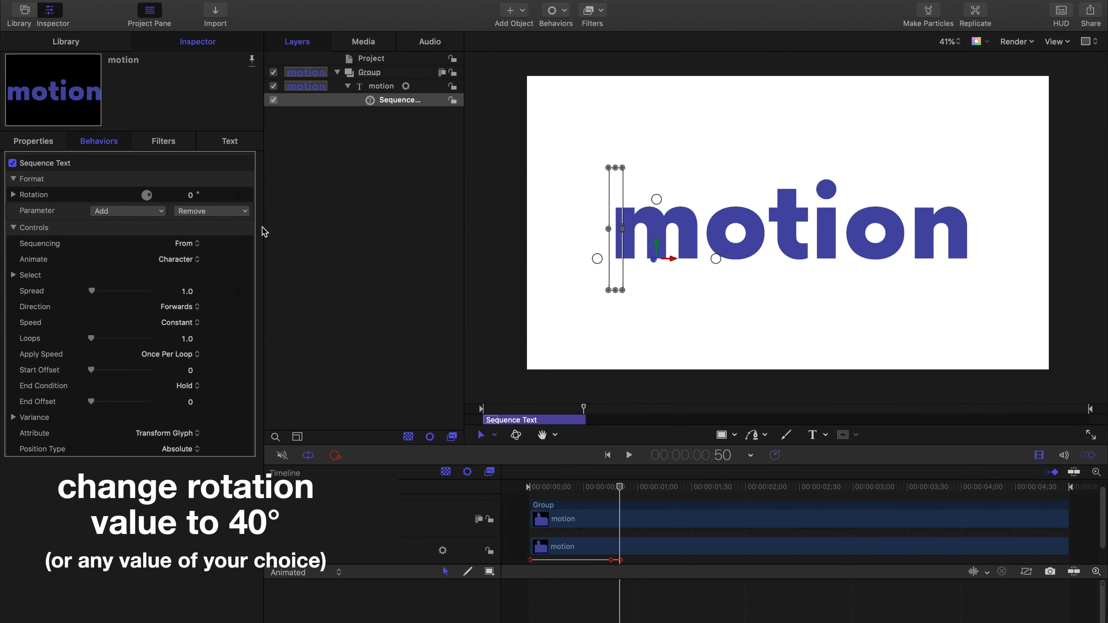
{"action": "left_click_drag", "start_coordinate": [501, 408], "coordinate": [533, 410]}
{"action": "left_click_drag", "start_coordinate": [193, 200], "coordinate": [219, 200]}
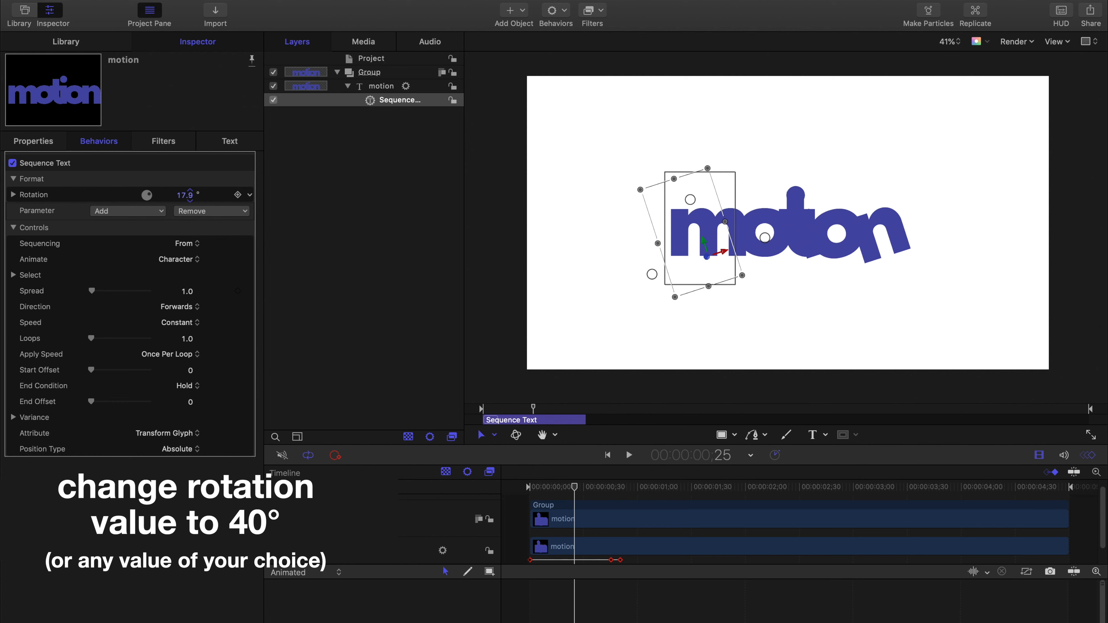
{"action": "left_click", "coordinate": [192, 200]}
{"action": "type", "text": "40"}
{"action": "key", "text": "Return"}
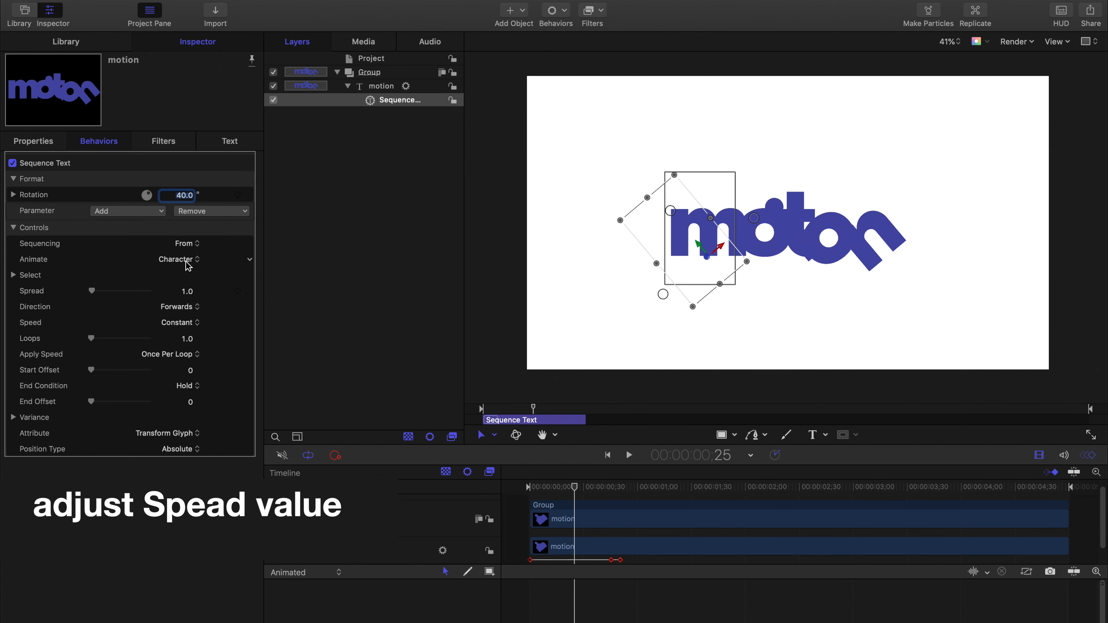
- Set the Sequence Text behavior's spread to 6 and its speed to Ease Both
{"action": "left_click_drag", "start_coordinate": [191, 292], "coordinate": [222, 293]}
{"action": "left_click", "coordinate": [190, 292]}
{"action": "type", "text": "6"}
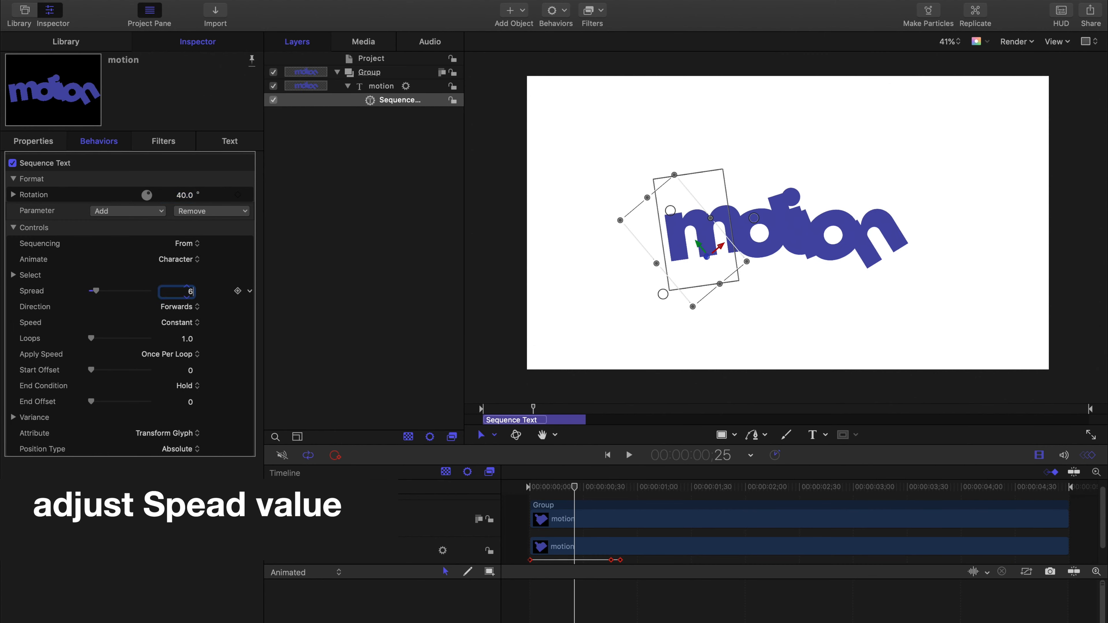
{"action": "key", "text": "Return"}
{"action": "left_click_drag", "start_coordinate": [573, 489], "coordinate": [618, 509]}
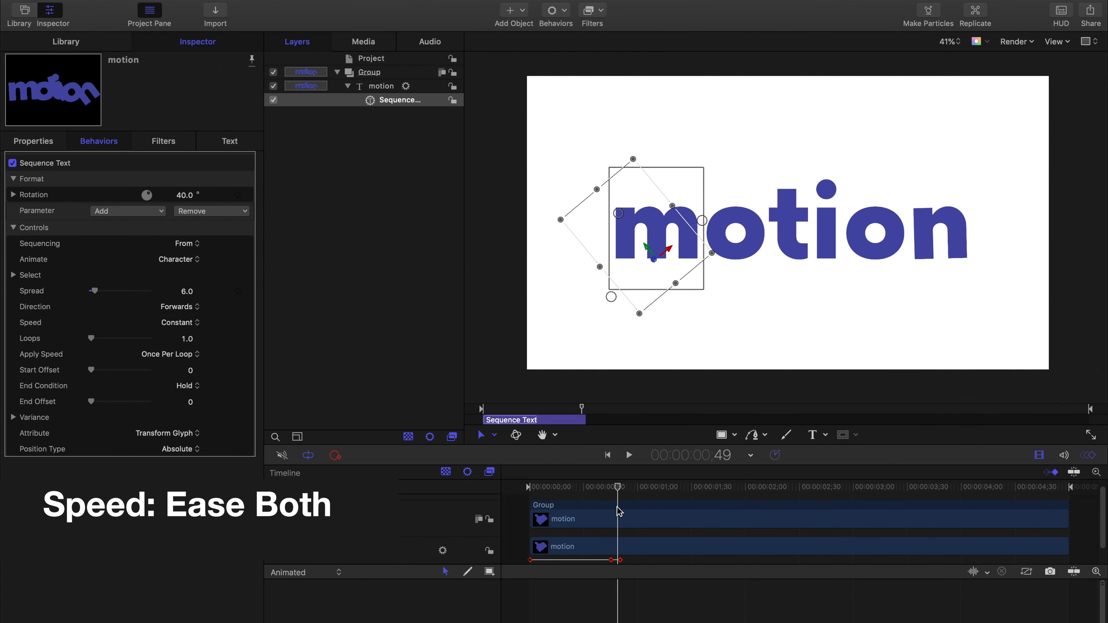
{"action": "left_click", "coordinate": [184, 324]}
{"action": "left_click", "coordinate": [190, 361]}
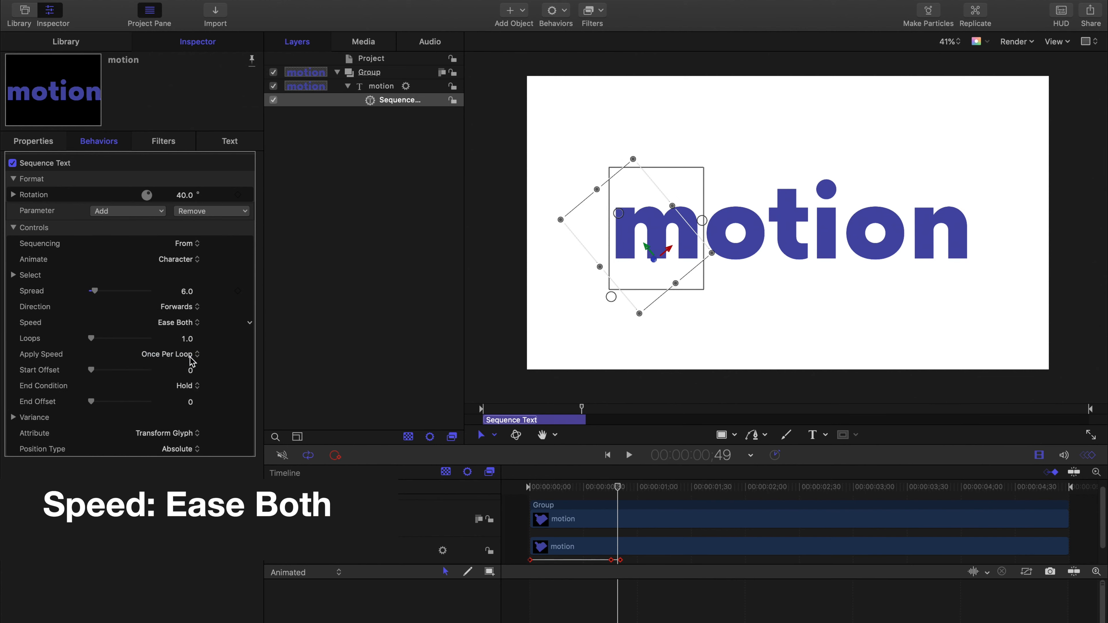
- Set the Sequence Text direction to Random and generate a new random seed with the letters shown mid-animation
{"action": "left_click", "coordinate": [193, 309]}
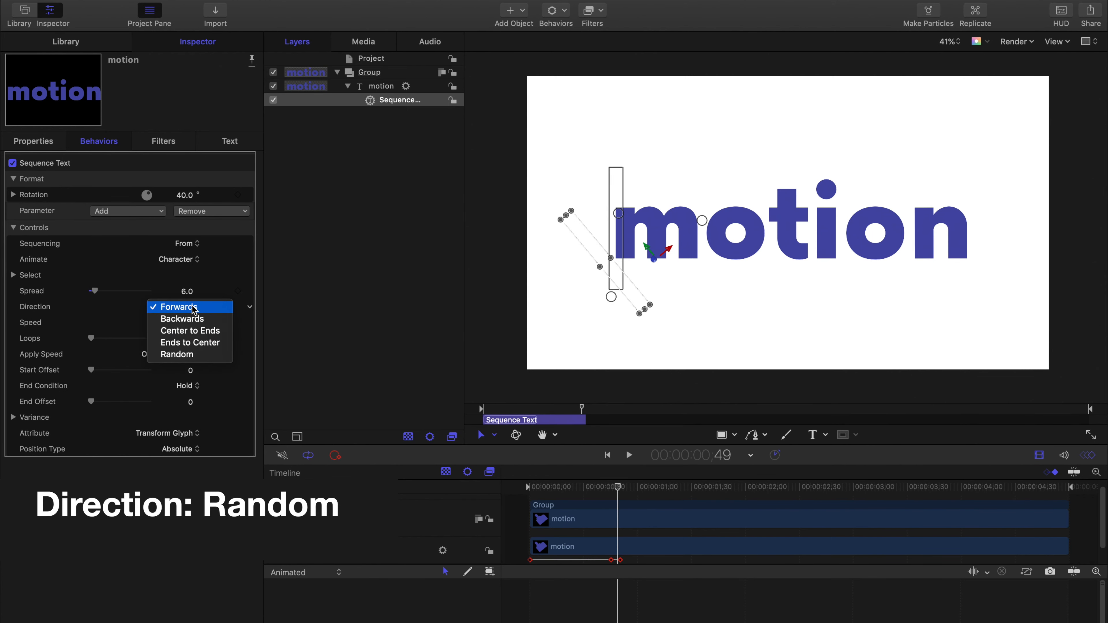
{"action": "left_click", "coordinate": [222, 358]}
{"action": "left_click_drag", "start_coordinate": [551, 493], "coordinate": [569, 494]}
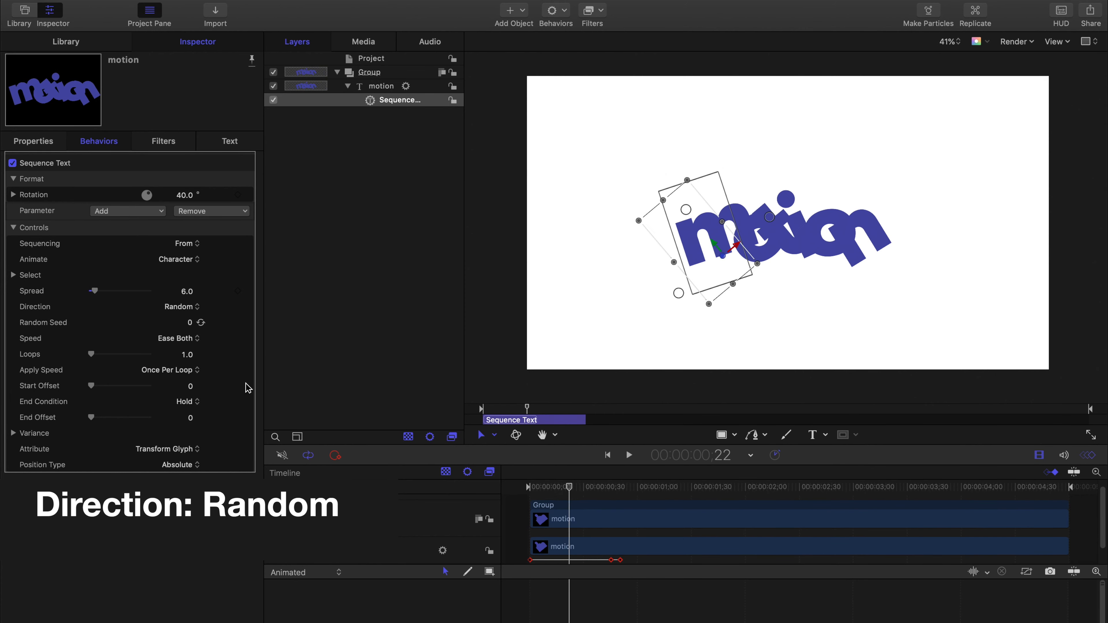
{"action": "left_click", "coordinate": [201, 323]}
{"action": "left_click", "coordinate": [202, 323]}
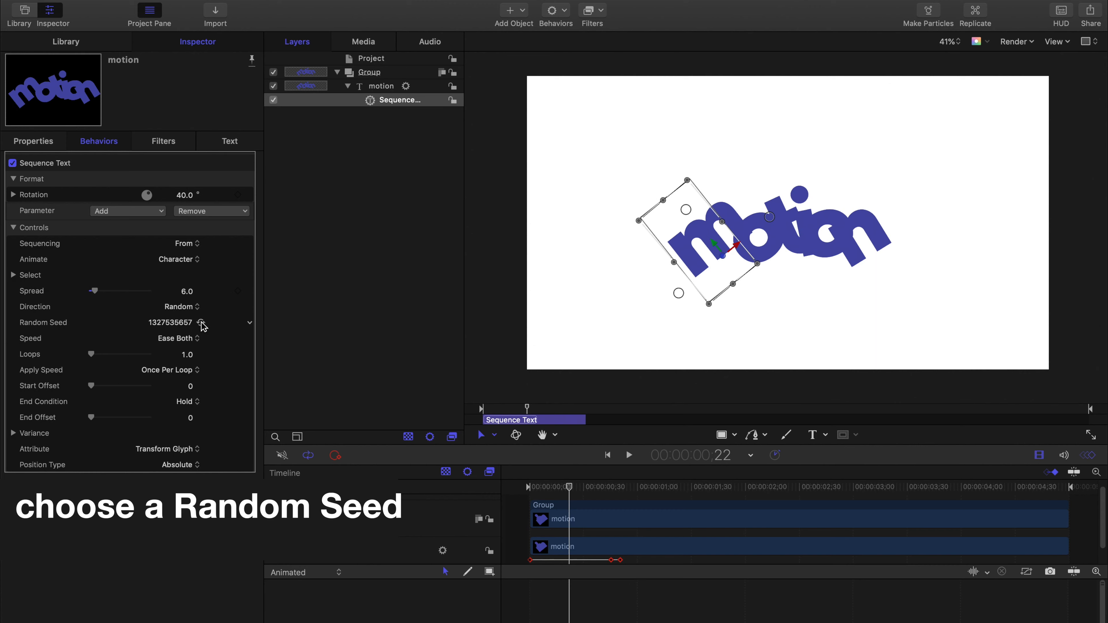
{"action": "left_click", "coordinate": [201, 322]}
- Play the randomized letter rotation from the start with nothing selected
{"action": "left_click_drag", "start_coordinate": [570, 490], "coordinate": [491, 493]}
{"action": "key", "text": "space"}
{"action": "key", "text": "space"}
{"action": "left_click", "coordinate": [489, 379]}
{"action": "left_click_drag", "start_coordinate": [546, 483], "coordinate": [528, 492]}
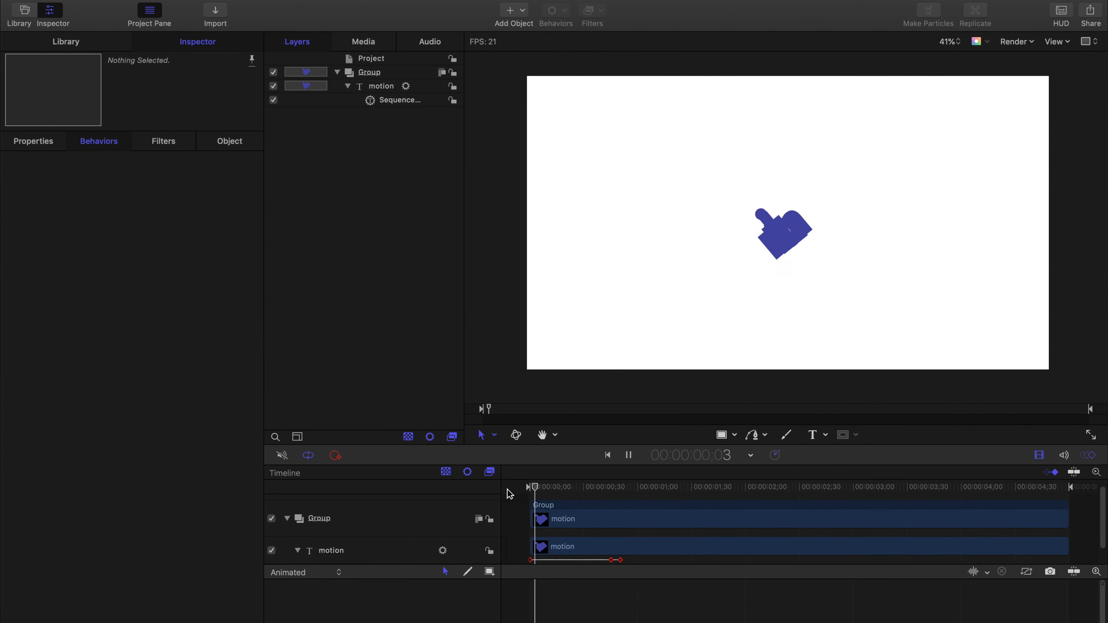
{"action": "key", "text": "space"}
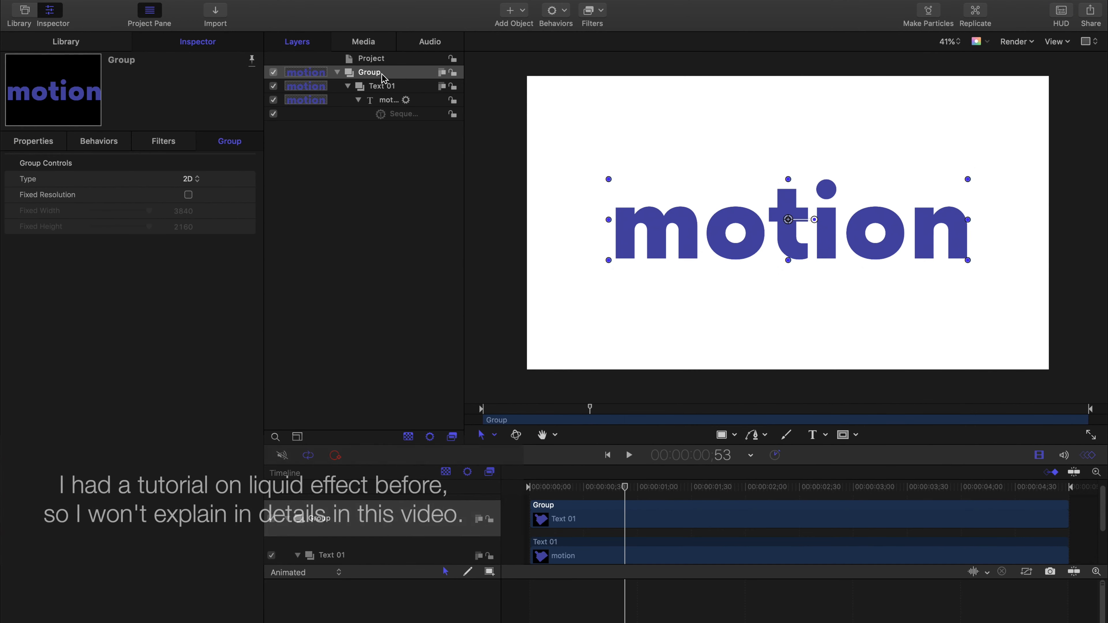
- Rename the outer group as Liquid and add a Gaussian Blur filter to it
{"action": "double_click", "coordinate": [372, 71]}
{"action": "key", "text": "Return"}
{"action": "left_click", "coordinate": [69, 44]}
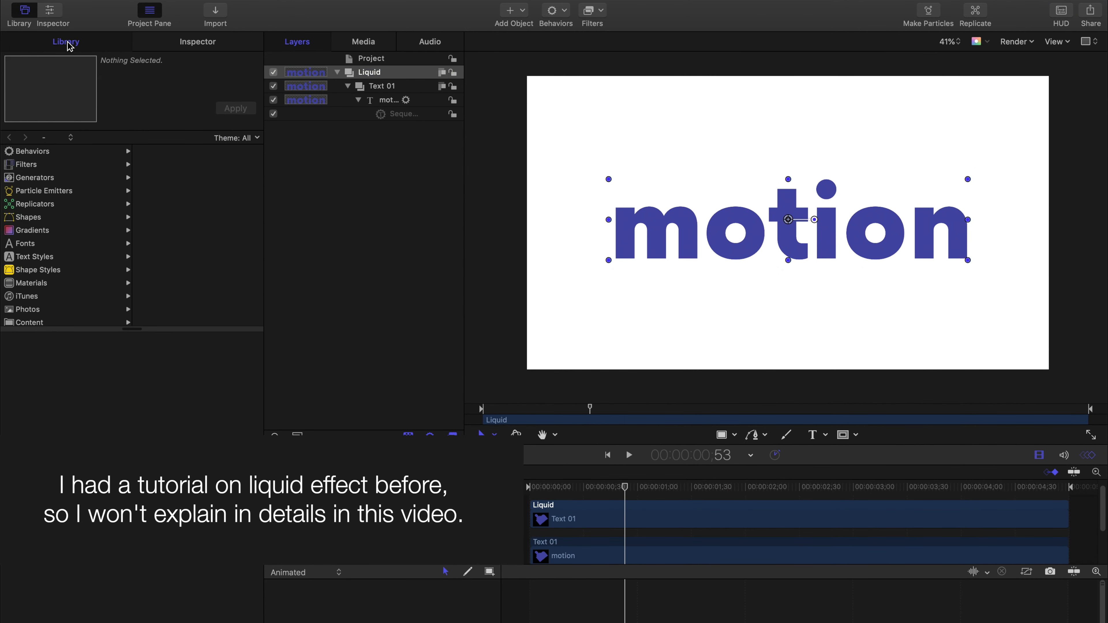
{"action": "left_click", "coordinate": [32, 164]}
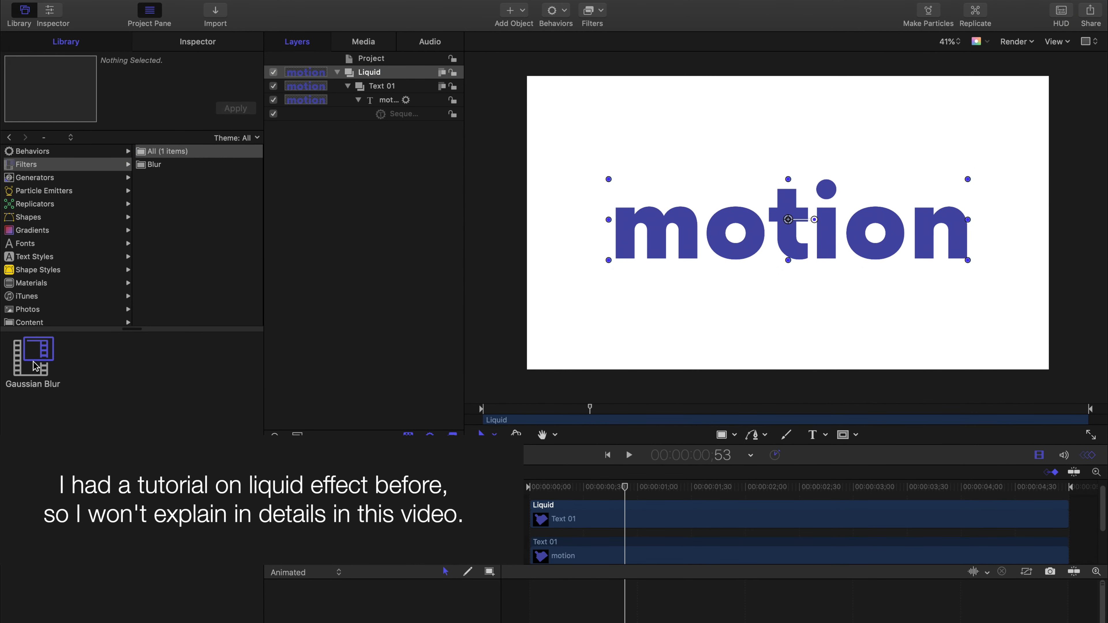
{"action": "left_click_drag", "start_coordinate": [32, 362], "coordinate": [380, 72]}
- Set the Gaussian Blur amount on the Liquid group to 100
{"action": "left_click", "coordinate": [215, 47]}
{"action": "left_click_drag", "start_coordinate": [95, 179], "coordinate": [183, 181]}
{"action": "double_click", "coordinate": [189, 180]}
{"action": "type", "text": "100"}
{"action": "key", "text": "Return"}
- Add a Levels filter to the Liquid group and show its settings
{"action": "left_click", "coordinate": [375, 75]}
{"action": "left_click", "coordinate": [69, 43]}
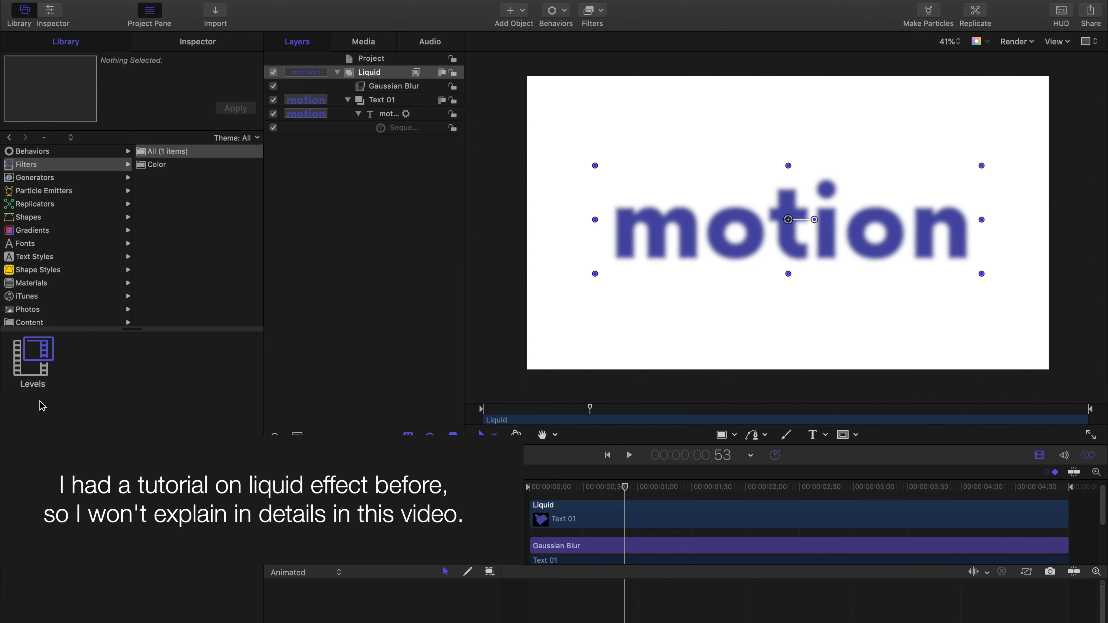
{"action": "left_click_drag", "start_coordinate": [30, 367], "coordinate": [371, 73]}
{"action": "left_click", "coordinate": [213, 45]}
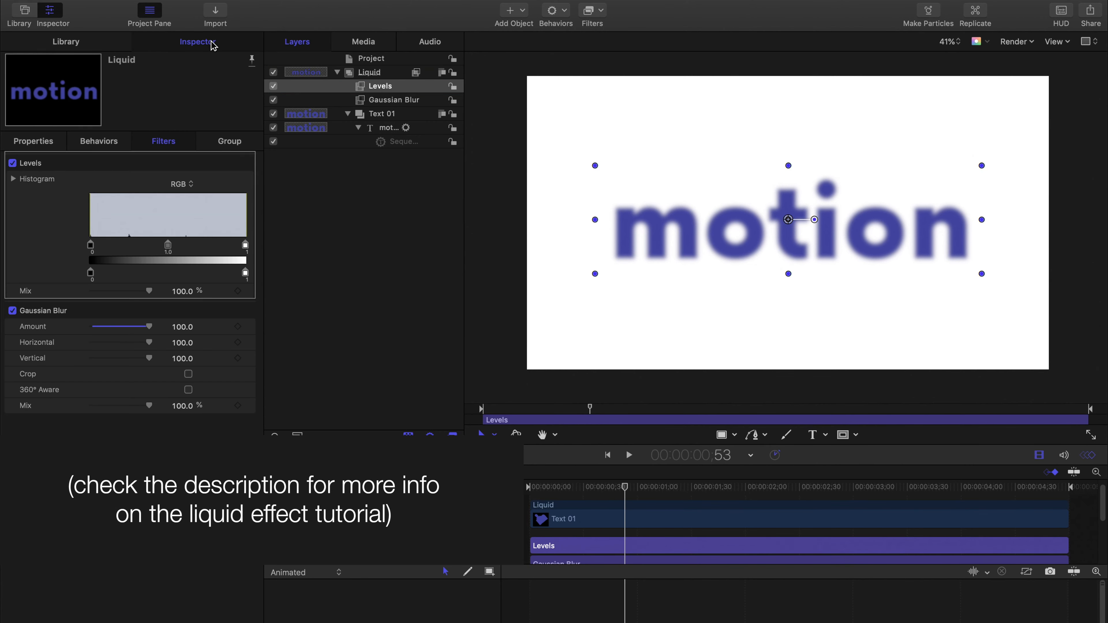
- Set the Levels filter's opacity Black In to 0.62 and White In to 0.66
{"action": "left_click", "coordinate": [13, 179]}
{"action": "left_click", "coordinate": [13, 354]}
{"action": "left_click_drag", "start_coordinate": [91, 370], "coordinate": [130, 402]}
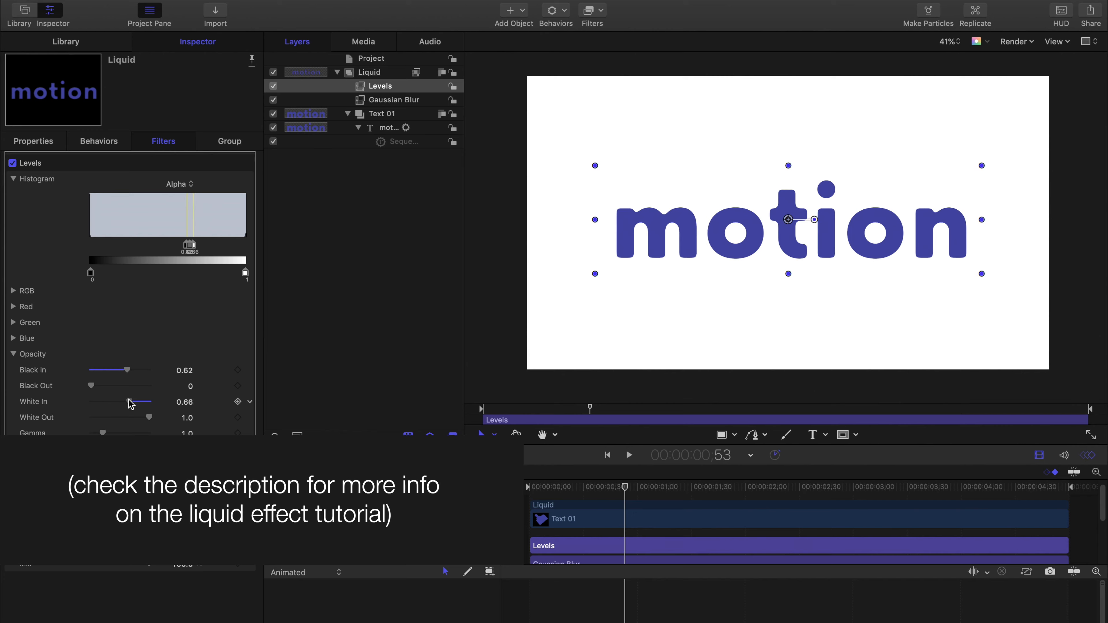
- Shift the Text 01 group along the timeline so it starts at frame 50
{"action": "left_click", "coordinate": [510, 382]}
{"action": "left_click_drag", "start_coordinate": [625, 487], "coordinate": [503, 505]}
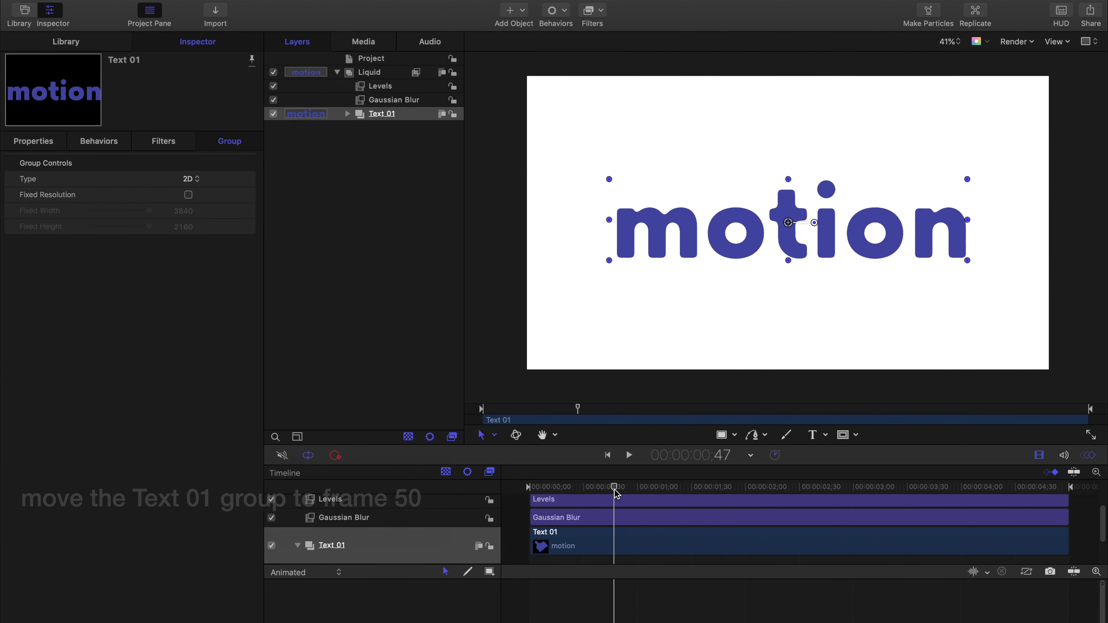
{"action": "left_click_drag", "start_coordinate": [616, 493], "coordinate": [621, 495]}
{"action": "left_click_drag", "start_coordinate": [518, 422], "coordinate": [618, 424]}
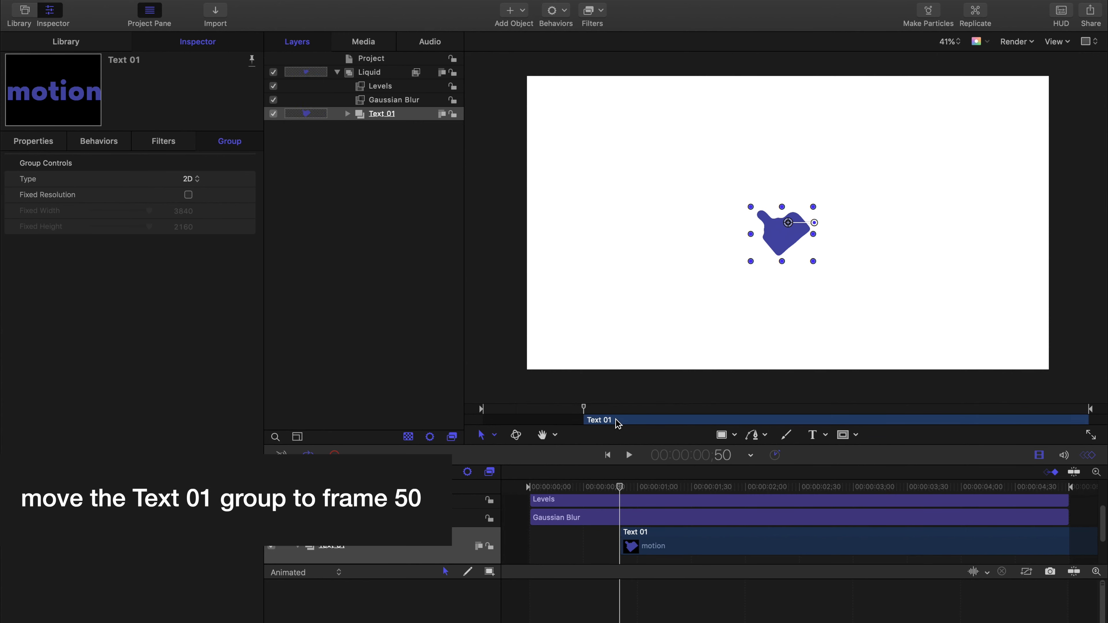
- Draw a large circle in the Liquid group at frame 0, centred at about X 789 px, Y -1152 px
{"action": "left_click_drag", "start_coordinate": [621, 481], "coordinate": [530, 483]}
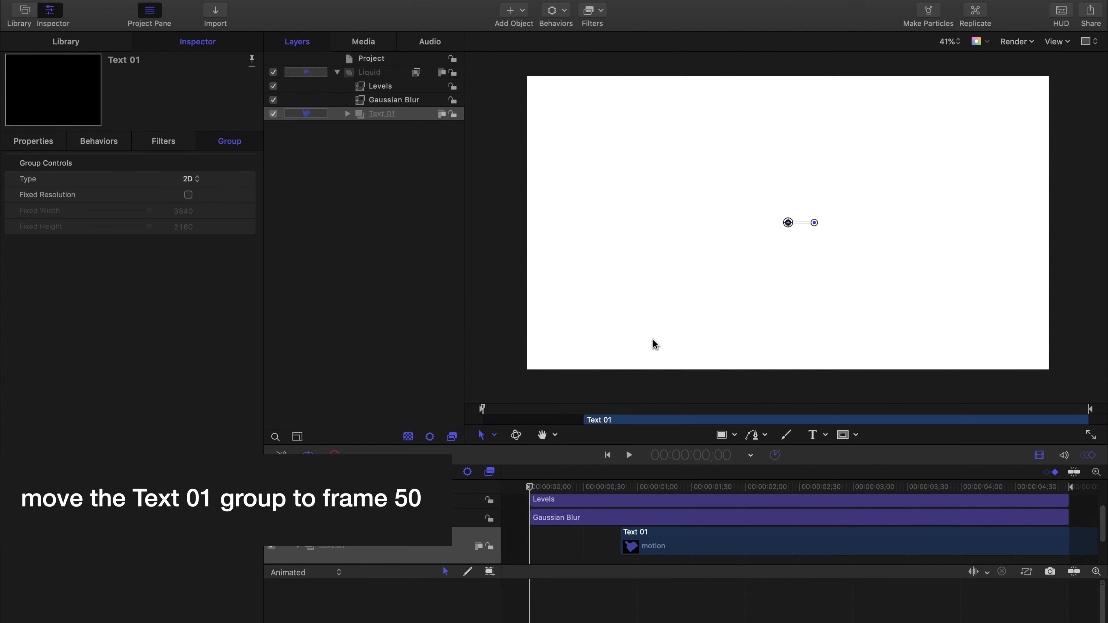
{"action": "left_click", "coordinate": [734, 435]}
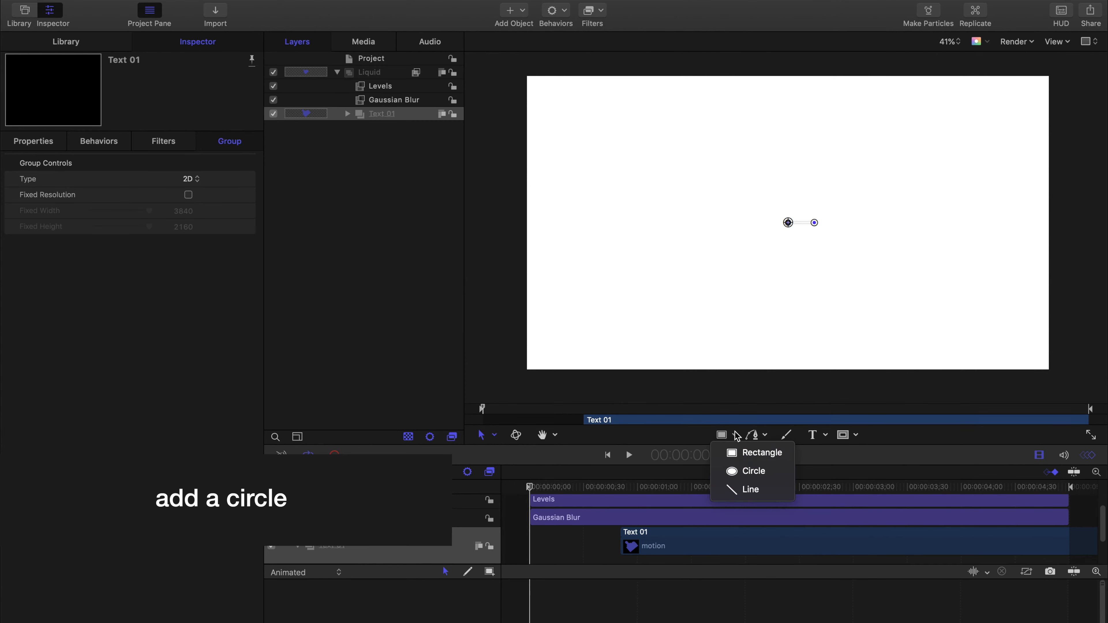
{"action": "left_click", "coordinate": [764, 475]}
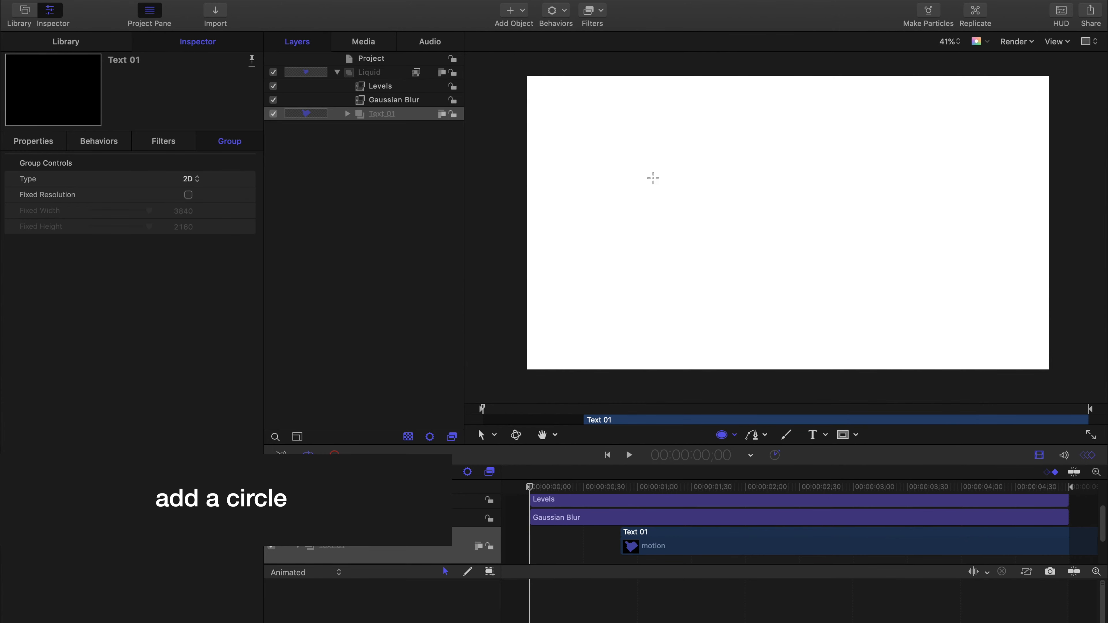
{"action": "left_click", "coordinate": [375, 76]}
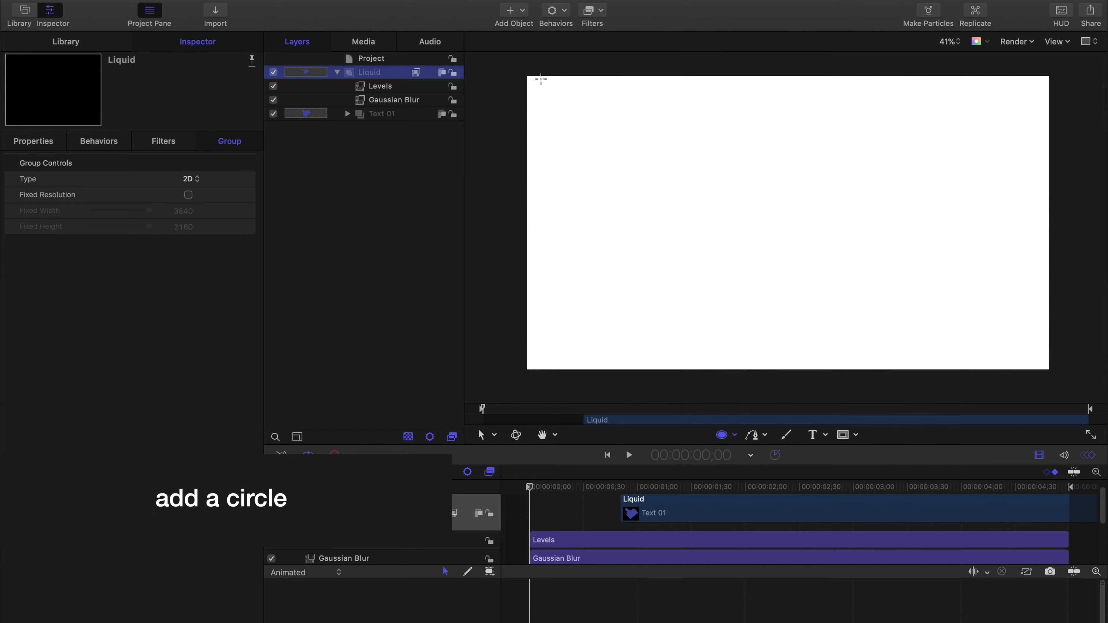
{"action": "mouse_move", "coordinate": [685, 165]}
{"action": "left_mouse_down"}
{"action": "mouse_move", "coordinate": [989, 401]}
{"action": "mouse_move", "coordinate": [1105, 446]}
{"action": "left_mouse_up"}
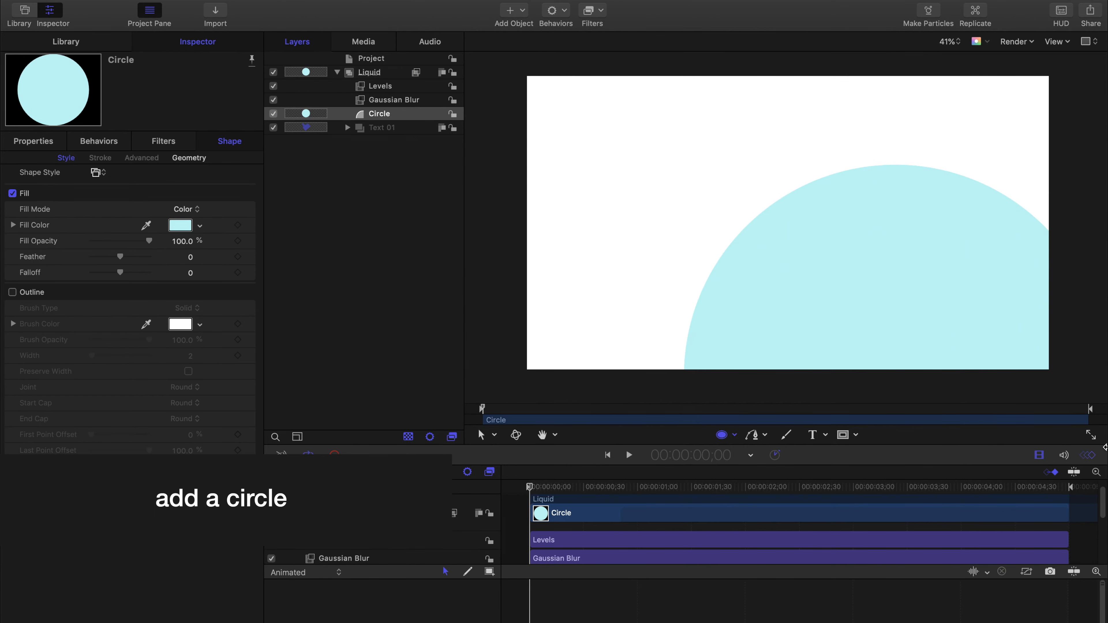
{"action": "left_click", "coordinate": [482, 436]}
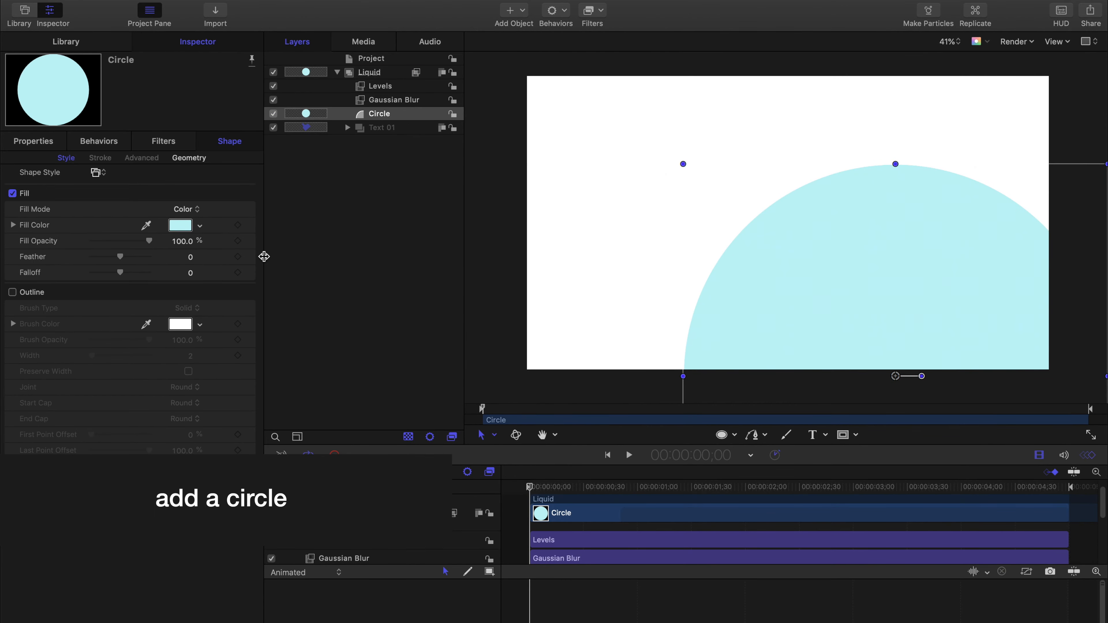
- Reset the circle's position to 0, 0 and enlarge its radius until it covers the whole canvas
{"action": "left_click", "coordinate": [51, 144]}
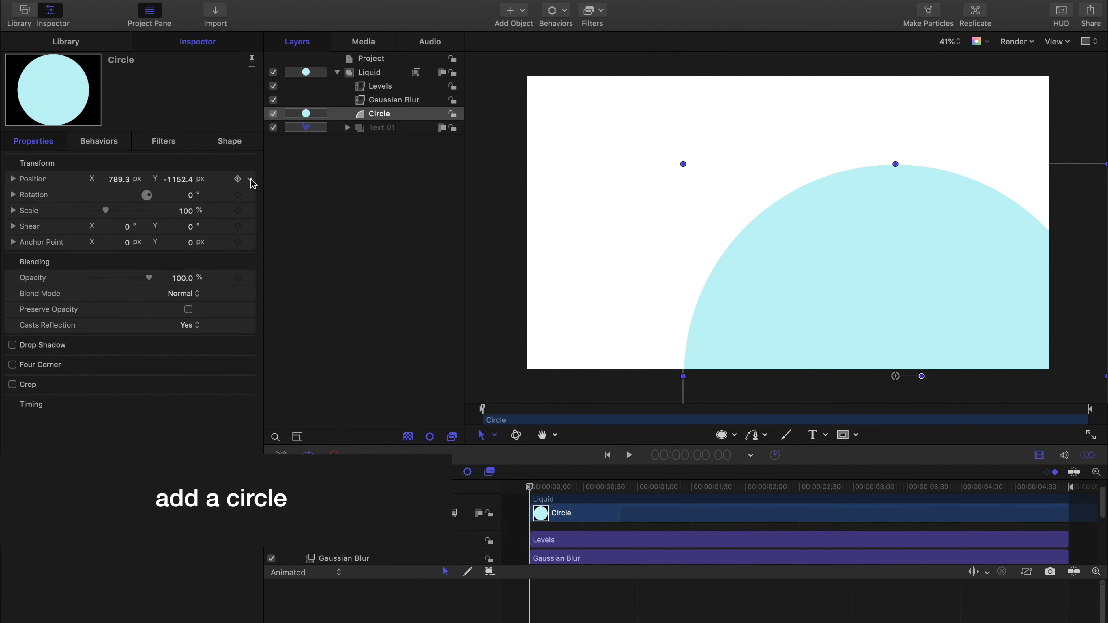
{"action": "left_click", "coordinate": [251, 183]}
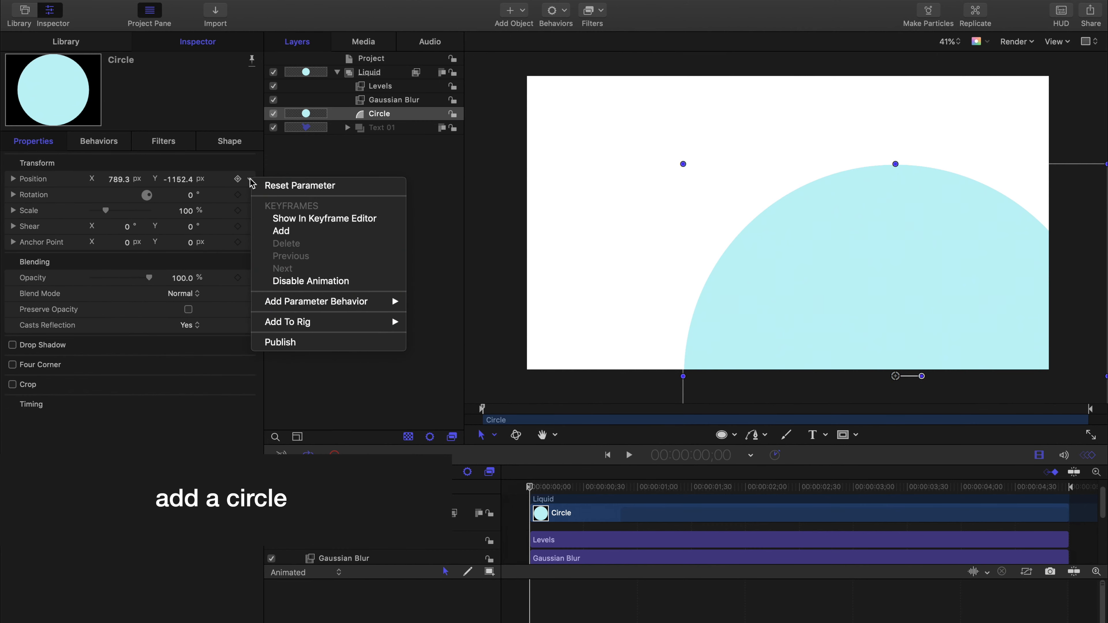
{"action": "left_click", "coordinate": [268, 185]}
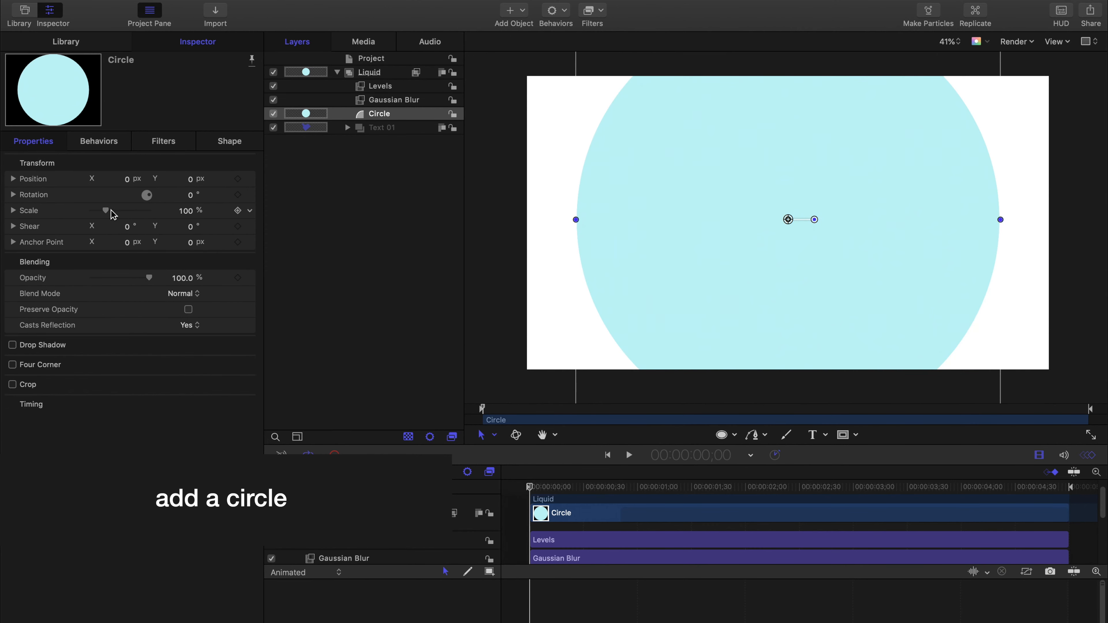
{"action": "left_click", "coordinate": [226, 142]}
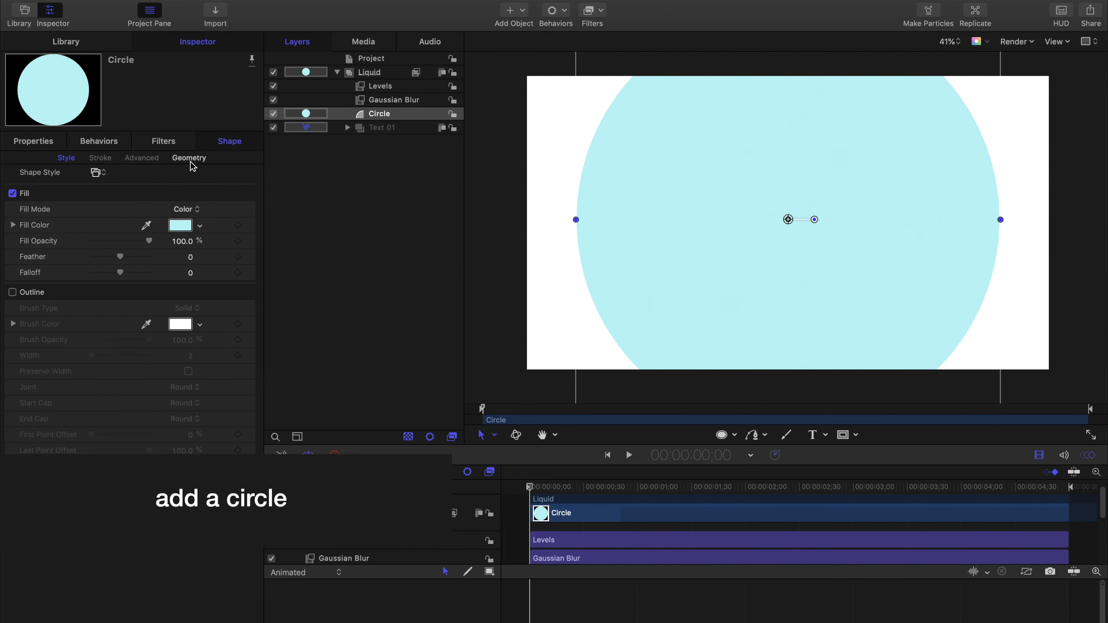
{"action": "left_click", "coordinate": [188, 159]}
{"action": "left_click_drag", "start_coordinate": [176, 210], "coordinate": [180, 210]}
- Set the circle's fill color to 494ca2 from the Violet palette, matching the text
{"action": "left_click", "coordinate": [75, 158]}
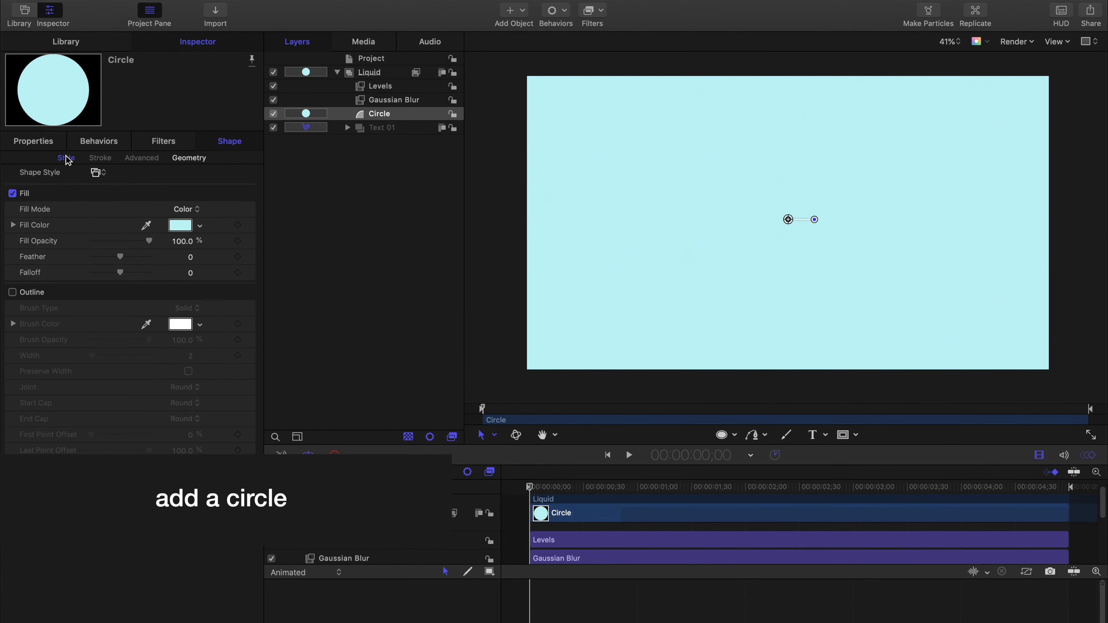
{"action": "left_click", "coordinate": [181, 225]}
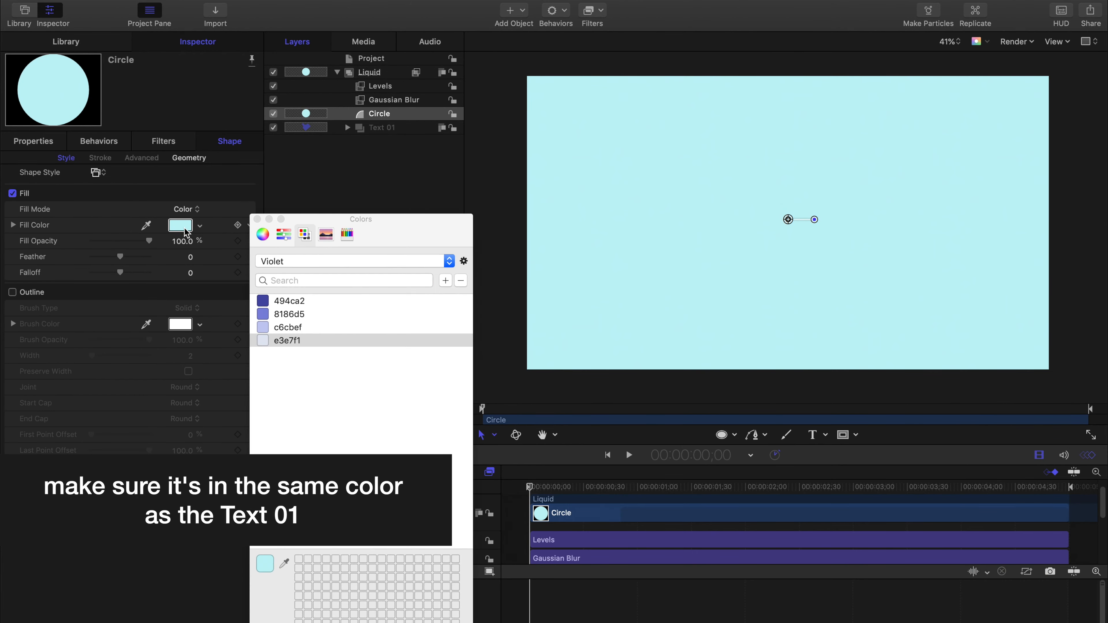
{"action": "left_click", "coordinate": [265, 300]}
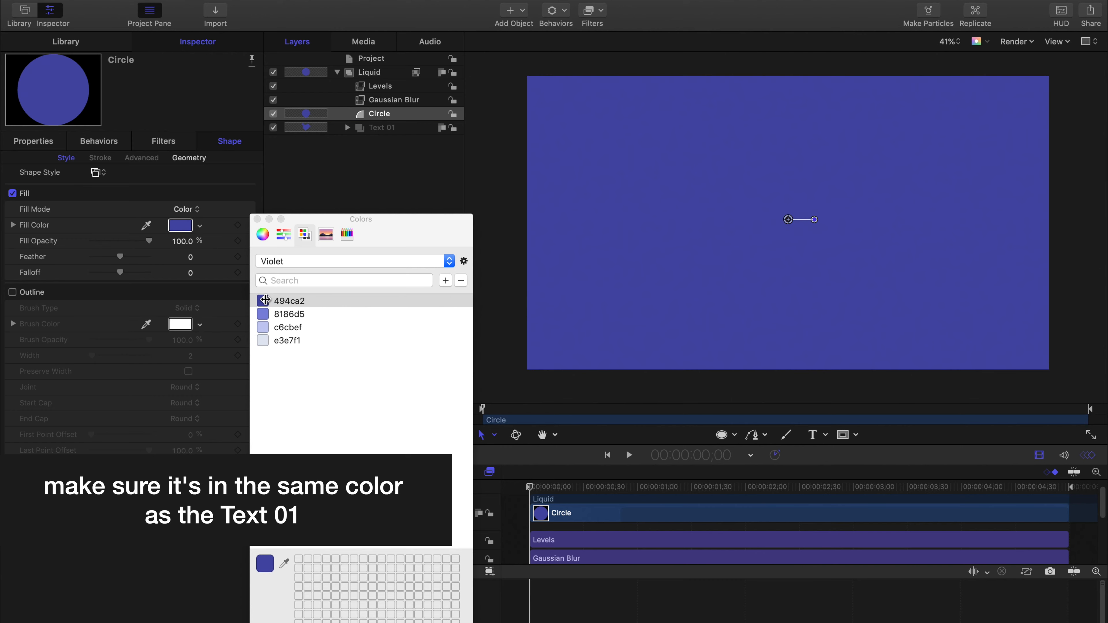
{"action": "left_click", "coordinate": [256, 219]}
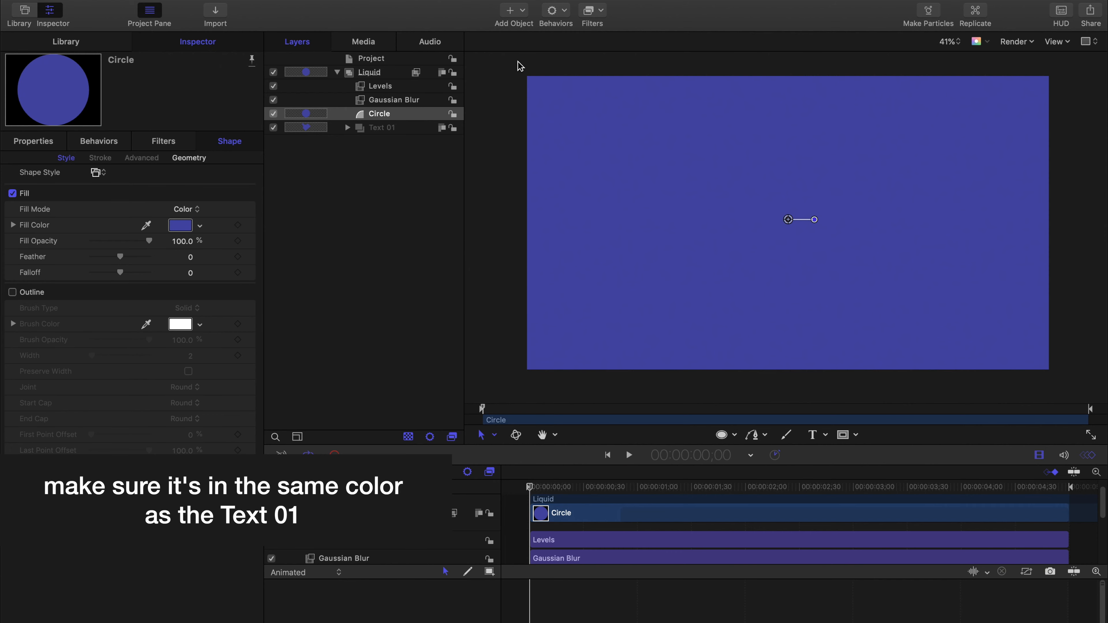
- Keyframe the circle's scale at 100% on frame 10 and at 0% on 00:00:01;00
{"action": "mouse_move", "coordinate": [529, 489]}
{"action": "left_mouse_down"}
{"action": "mouse_move", "coordinate": [596, 488]}
{"action": "mouse_move", "coordinate": [548, 489]}
{"action": "left_mouse_up"}
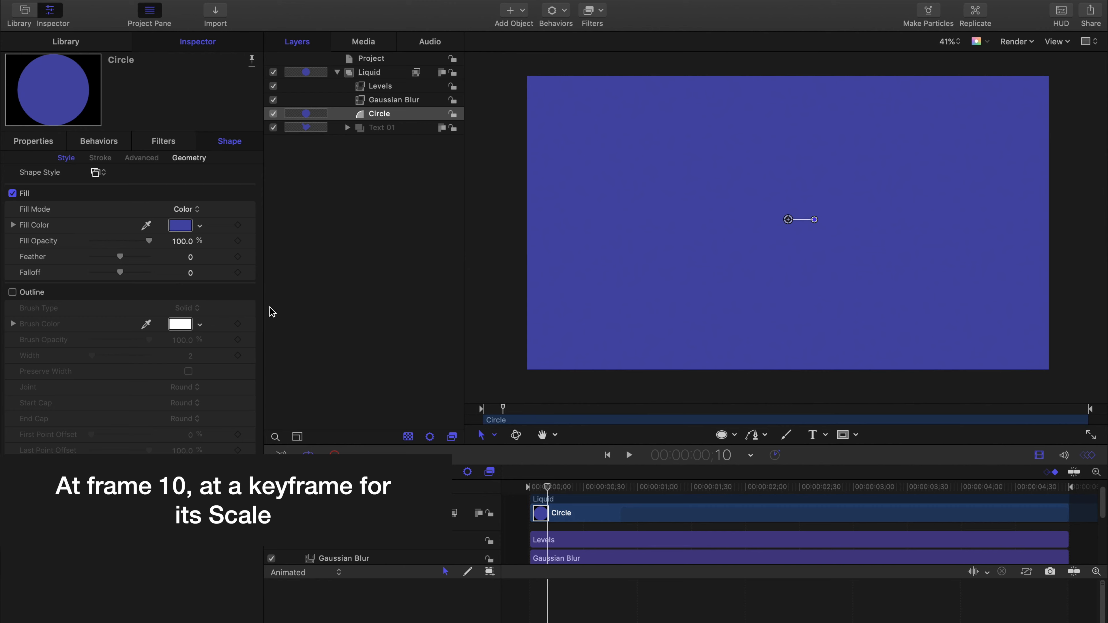
{"action": "left_click", "coordinate": [44, 144]}
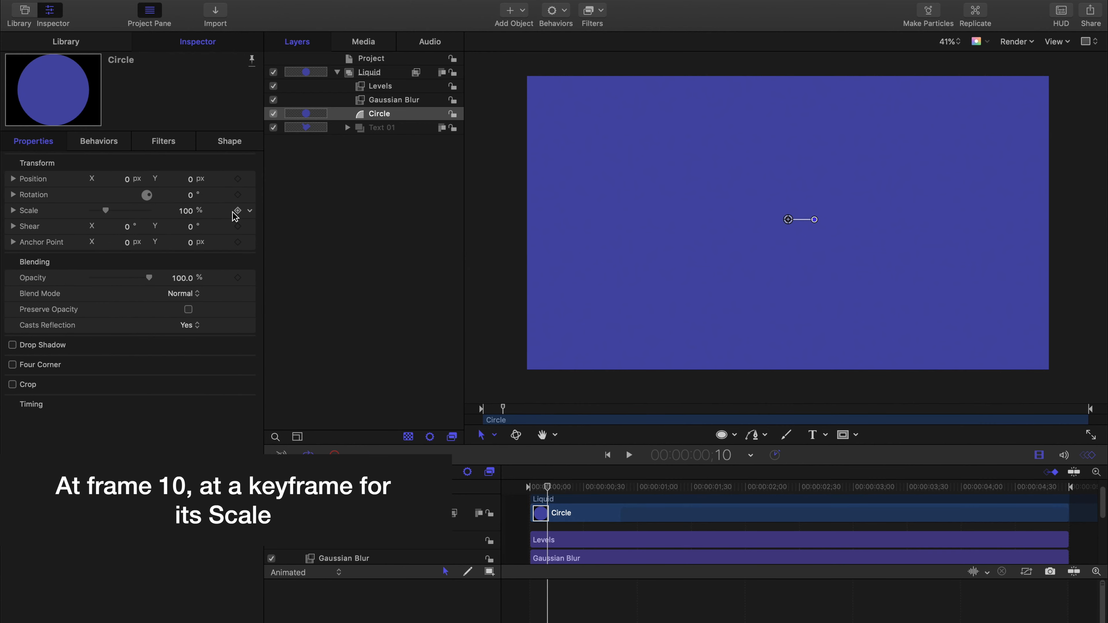
{"action": "left_click_drag", "start_coordinate": [551, 489], "coordinate": [639, 488]}
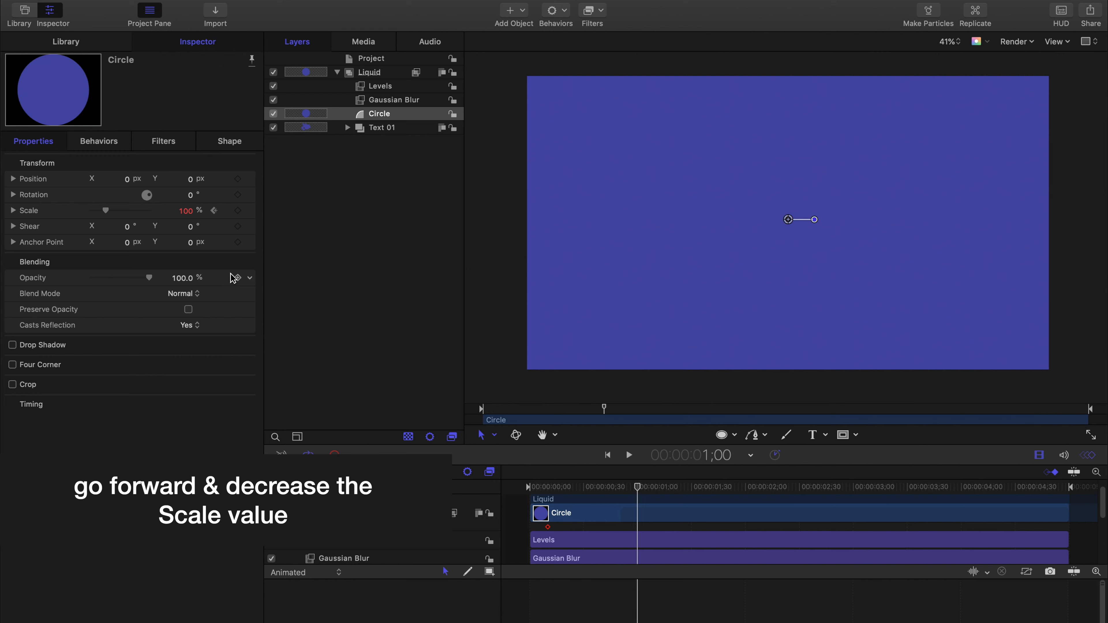
{"action": "left_click_drag", "start_coordinate": [109, 209], "coordinate": [90, 214]}
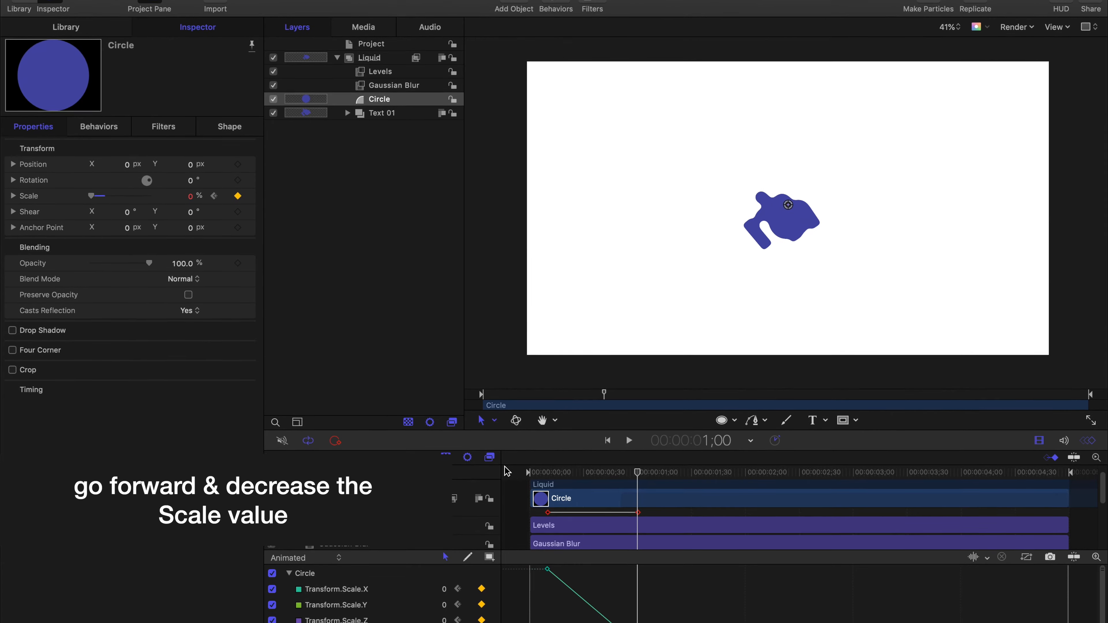
- Smooth the circle's X, Y and Z scale curves and adjust the keyframe handles for a steep drop with a gentle finish
{"action": "left_click_drag", "start_coordinate": [542, 570], "coordinate": [564, 620]}
{"action": "right_click", "coordinate": [500, 555]}
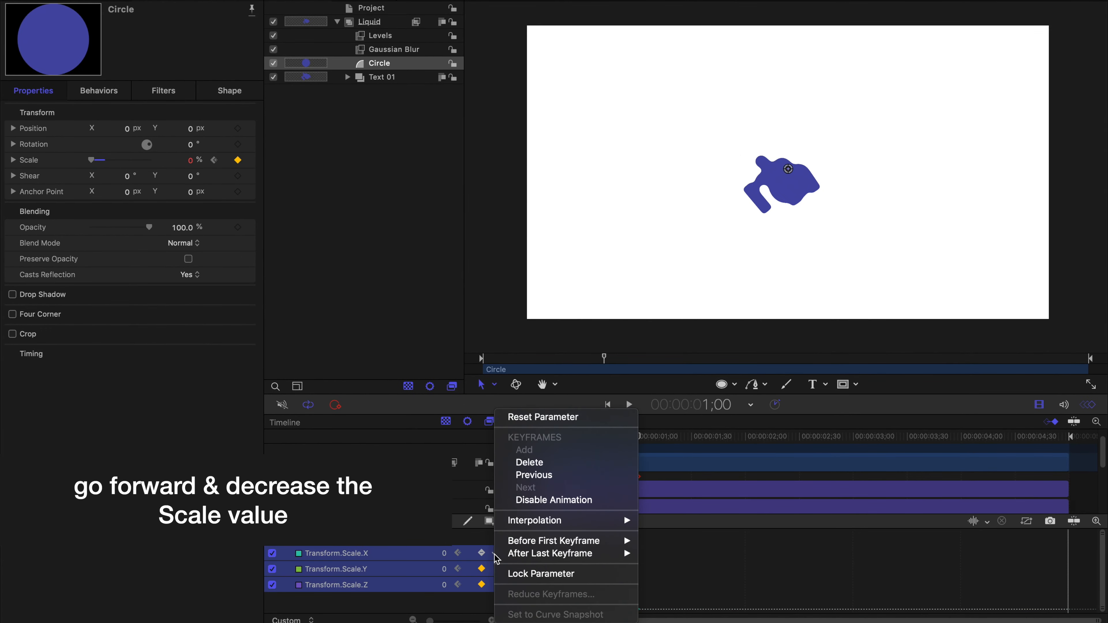
{"action": "mouse_move", "coordinate": [563, 523]}
{"action": "left_click", "coordinate": [672, 547]}
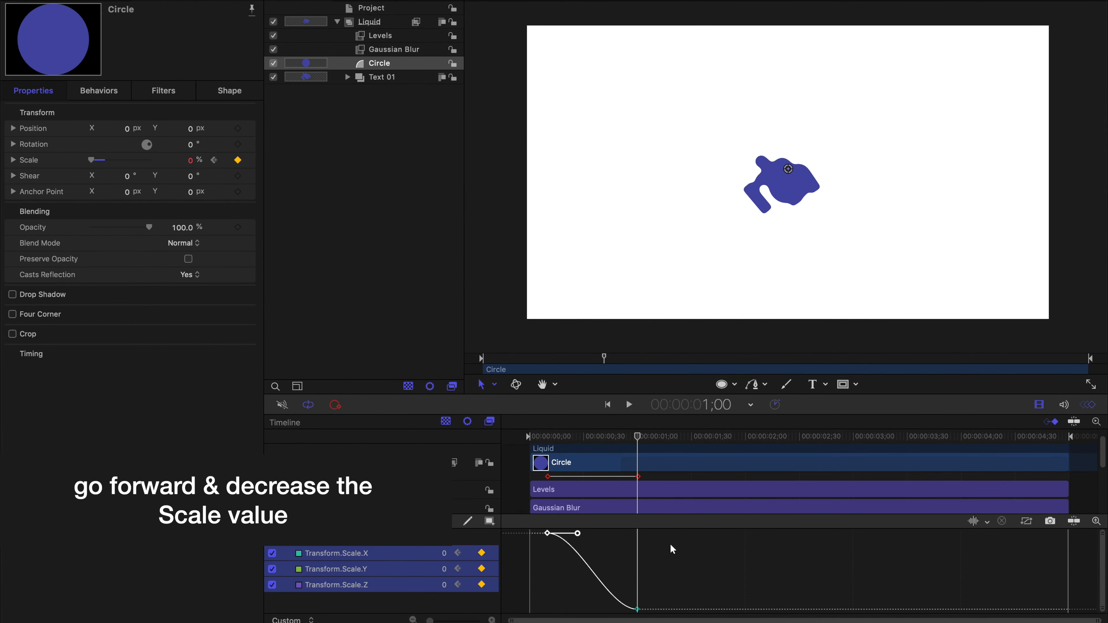
{"action": "left_click", "coordinate": [672, 546]}
{"action": "mouse_move", "coordinate": [552, 550]}
{"action": "left_mouse_down"}
{"action": "mouse_move", "coordinate": [539, 525]}
{"action": "mouse_move", "coordinate": [567, 536]}
{"action": "left_mouse_up"}
{"action": "left_click_drag", "start_coordinate": [617, 564], "coordinate": [605, 609]}
{"action": "left_click_drag", "start_coordinate": [557, 559], "coordinate": [545, 532]}
- Play back the animation from frame 10 and again from the start to check how the circle shrinks into the text
{"action": "left_click", "coordinate": [548, 436]}
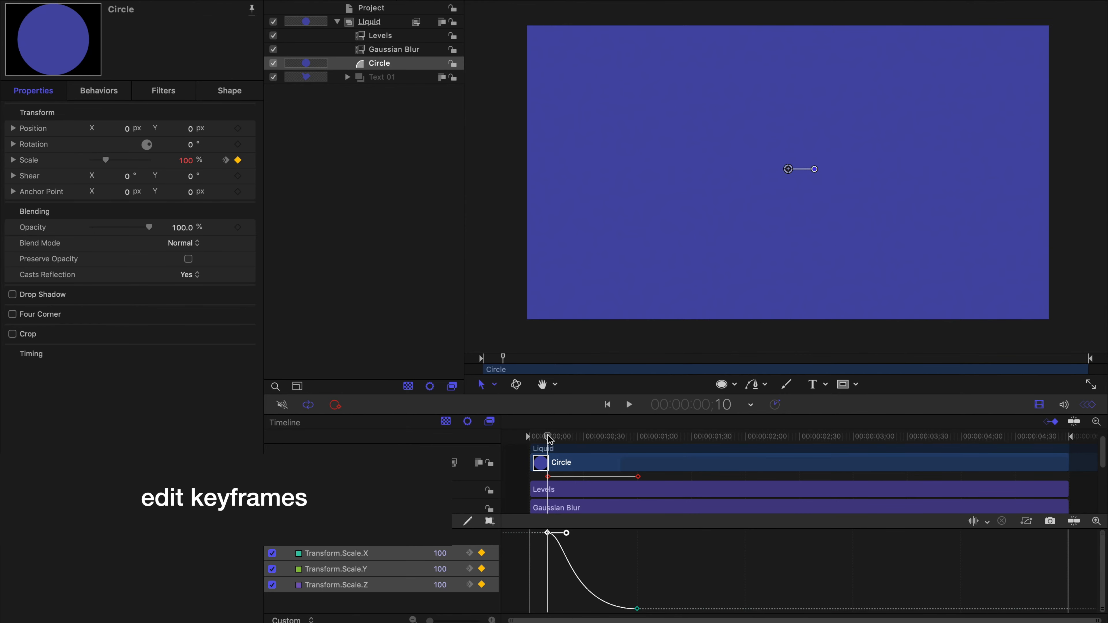
{"action": "key", "text": "space"}
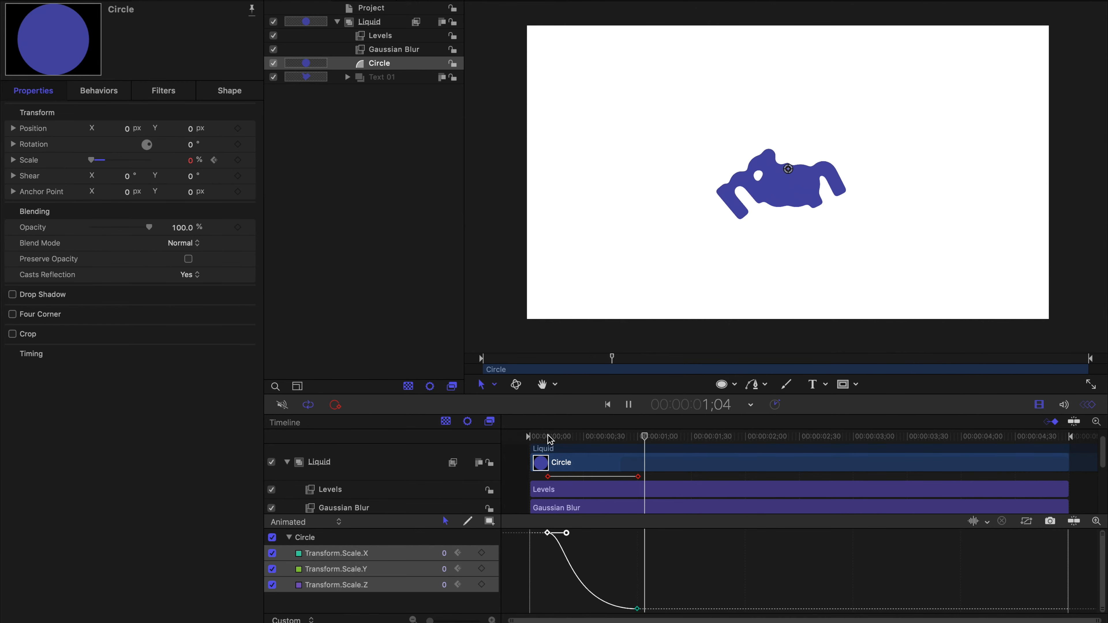
{"action": "key", "text": "space"}
{"action": "left_click", "coordinate": [506, 338]}
{"action": "left_click_drag", "start_coordinate": [542, 436], "coordinate": [509, 435]}
{"action": "key", "text": "space"}
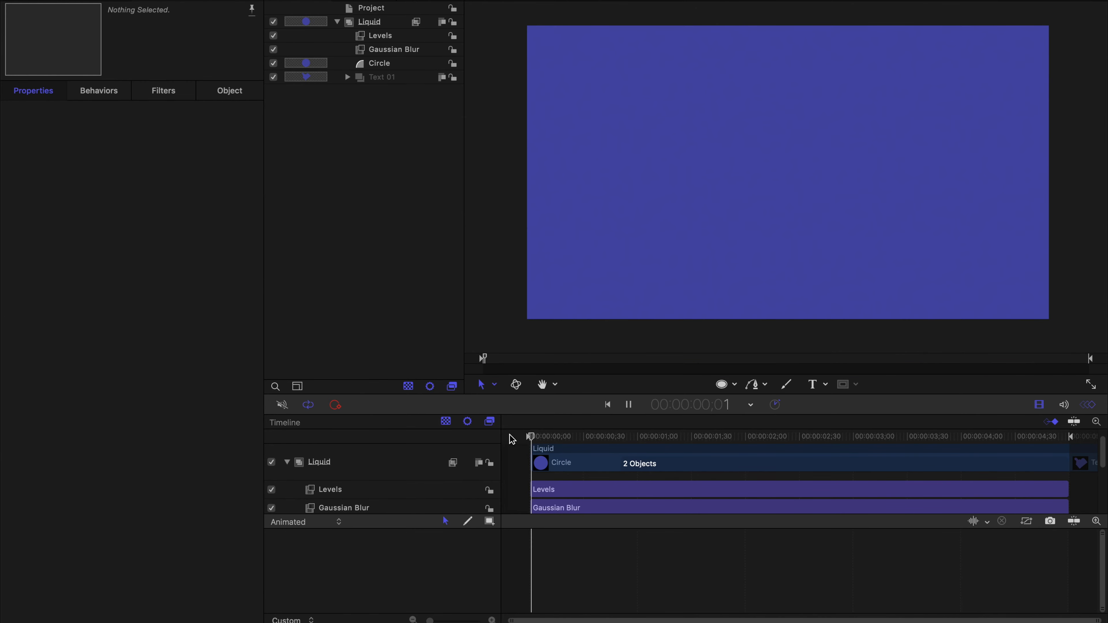
{"action": "key", "text": "space"}
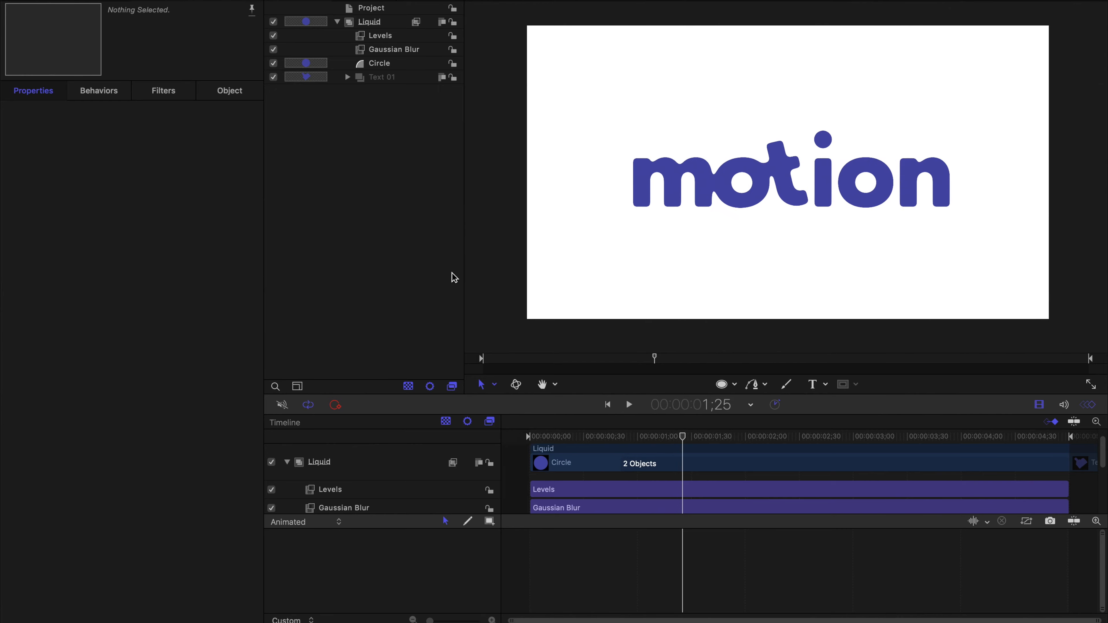
- Shift the circle's scale keyframes to overlap the text's appearance and position the circle at X -1 px, Y -88 px
{"action": "left_click", "coordinate": [386, 64]}
{"action": "left_click", "coordinate": [559, 436]}
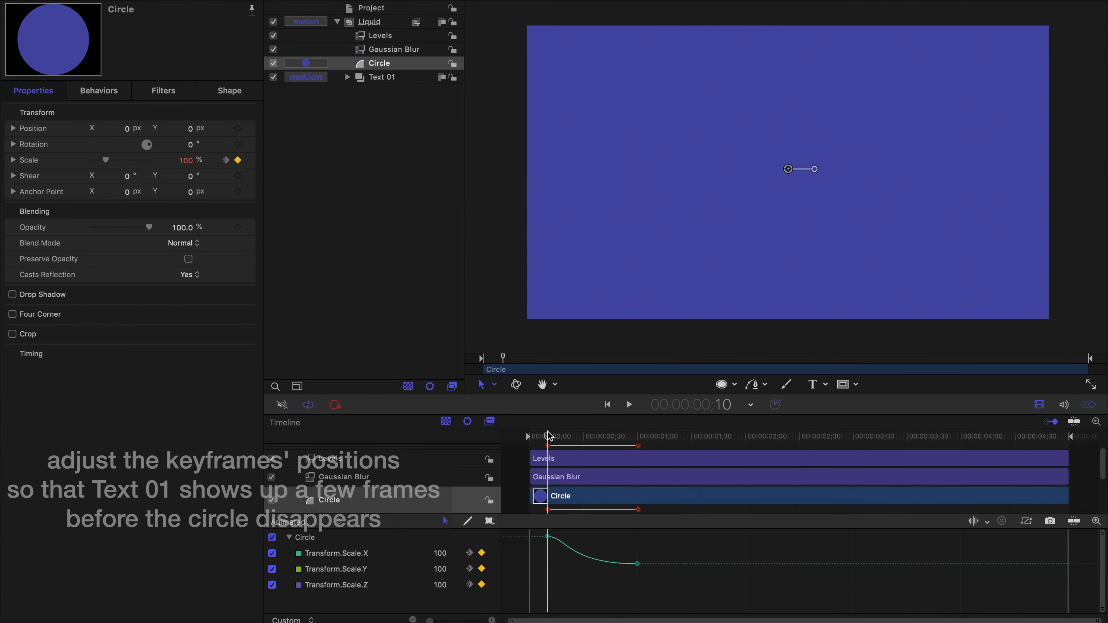
{"action": "left_click_drag", "start_coordinate": [548, 446], "coordinate": [625, 438]}
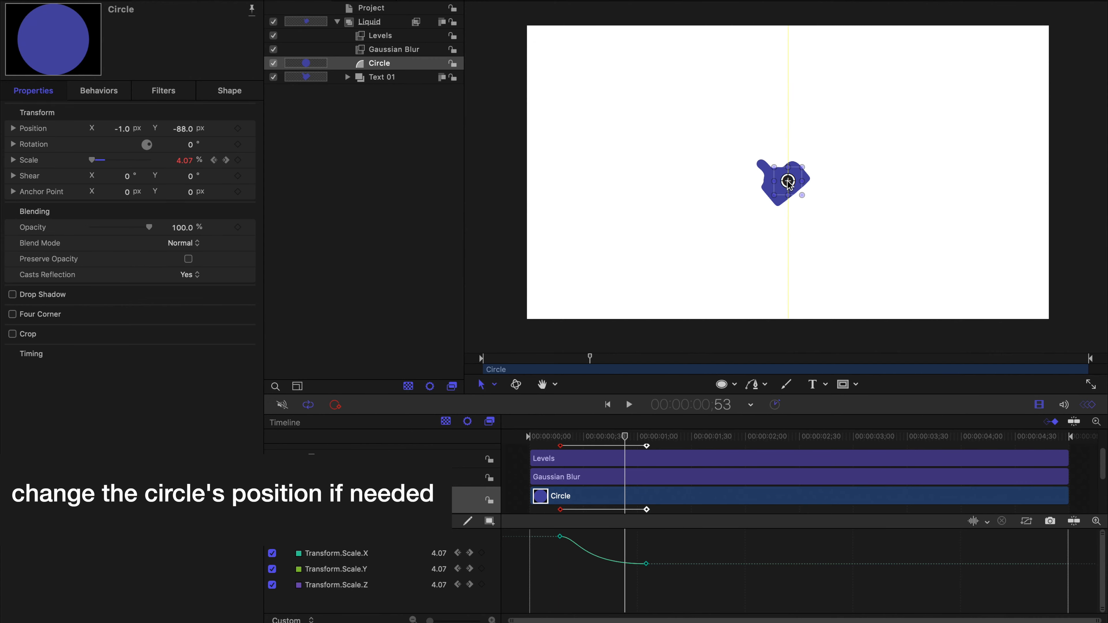
{"action": "left_click_drag", "start_coordinate": [624, 437], "coordinate": [574, 446]}
{"action": "left_click_drag", "start_coordinate": [579, 438], "coordinate": [644, 452]}
{"action": "key", "text": "space"}
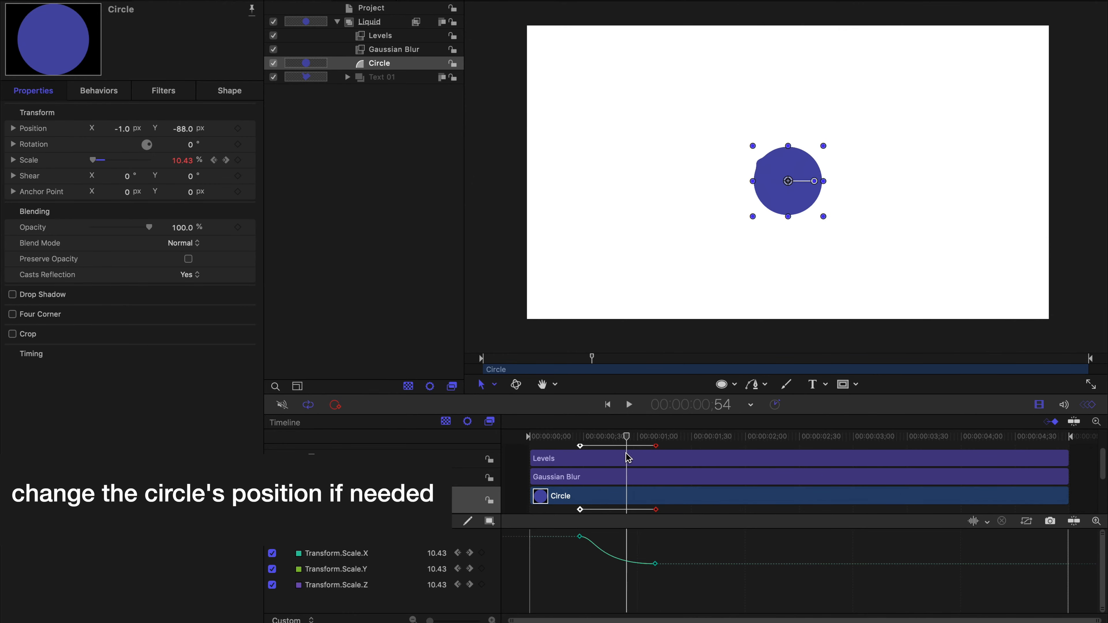
{"action": "left_click", "coordinate": [579, 342]}
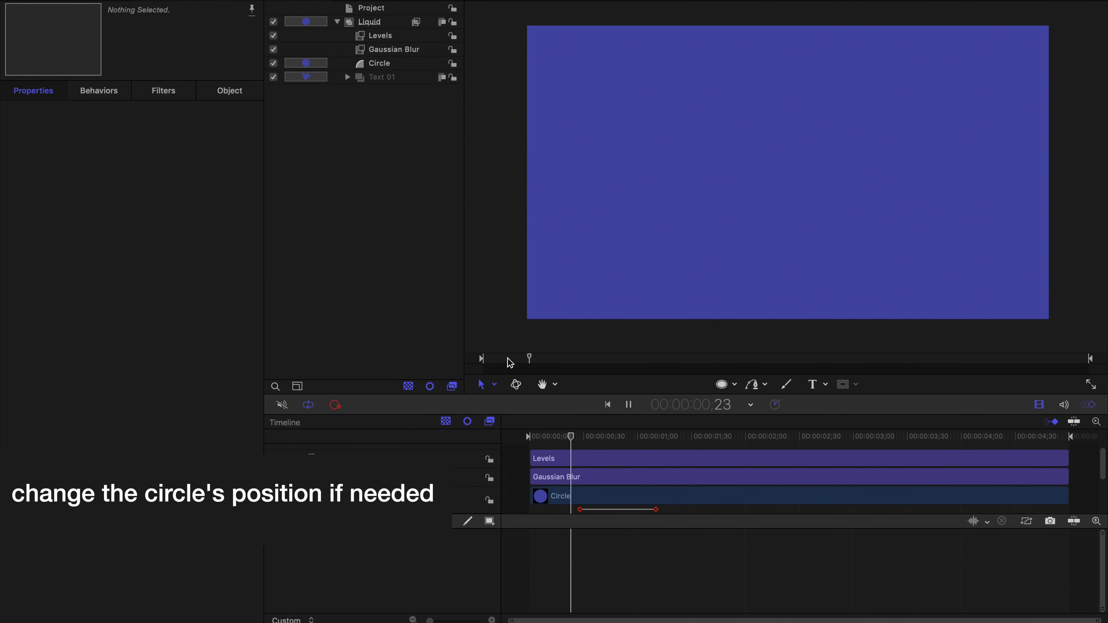
{"action": "key", "text": "space"}
- Delay both of the circle's scale keyframes so it starts shrinking at about frame 41, and preview the timing
{"action": "left_click", "coordinate": [608, 496]}
{"action": "left_click_drag", "start_coordinate": [656, 446], "coordinate": [675, 446]}
{"action": "left_click_drag", "start_coordinate": [581, 446], "coordinate": [604, 446]}
{"action": "left_click", "coordinate": [604, 436]}
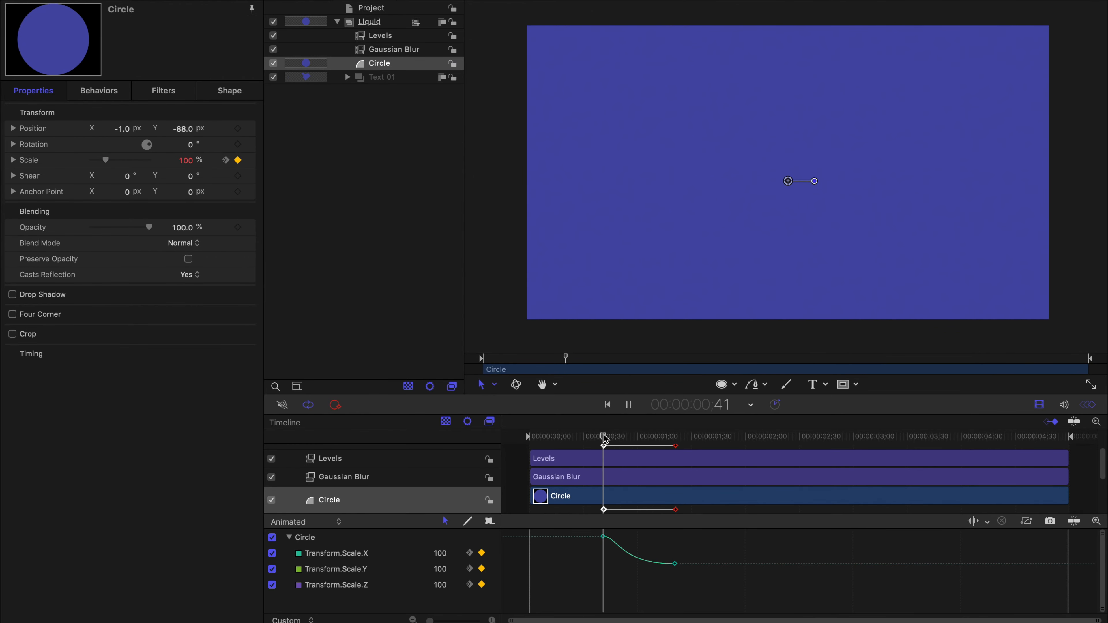
{"action": "key", "text": "space"}
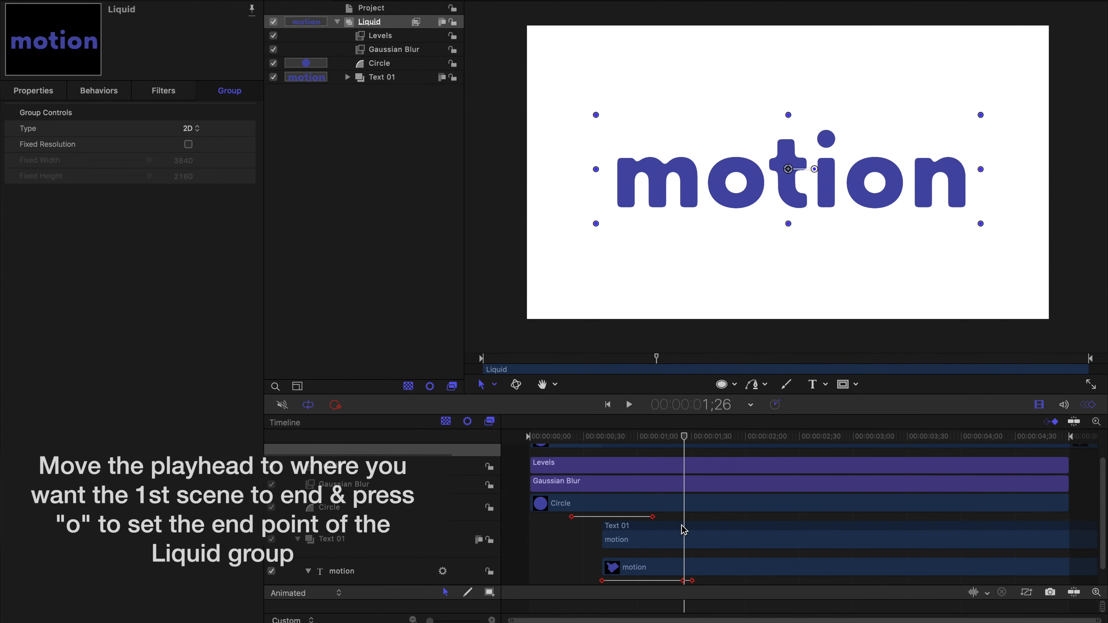
- Set the end point of the Liquid group to 00:00:01;50
{"action": "scroll", "coordinate": [684, 530], "scroll_direction": "down", "scroll_amount": 2}
{"action": "left_click_drag", "start_coordinate": [686, 441], "coordinate": [729, 441]}
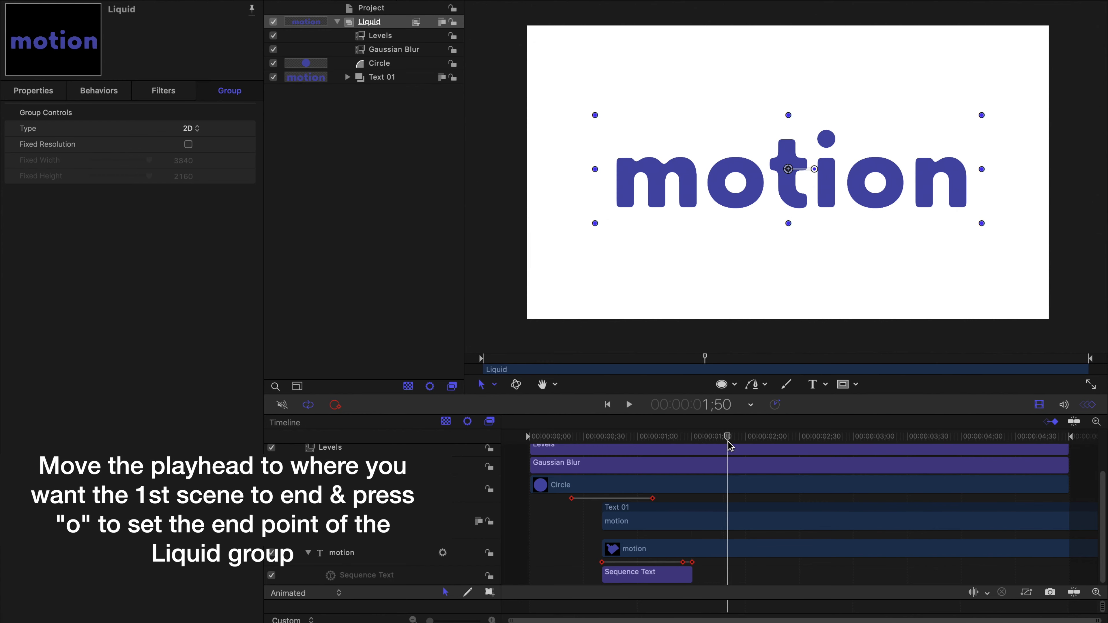
{"action": "left_click", "coordinate": [338, 22]}
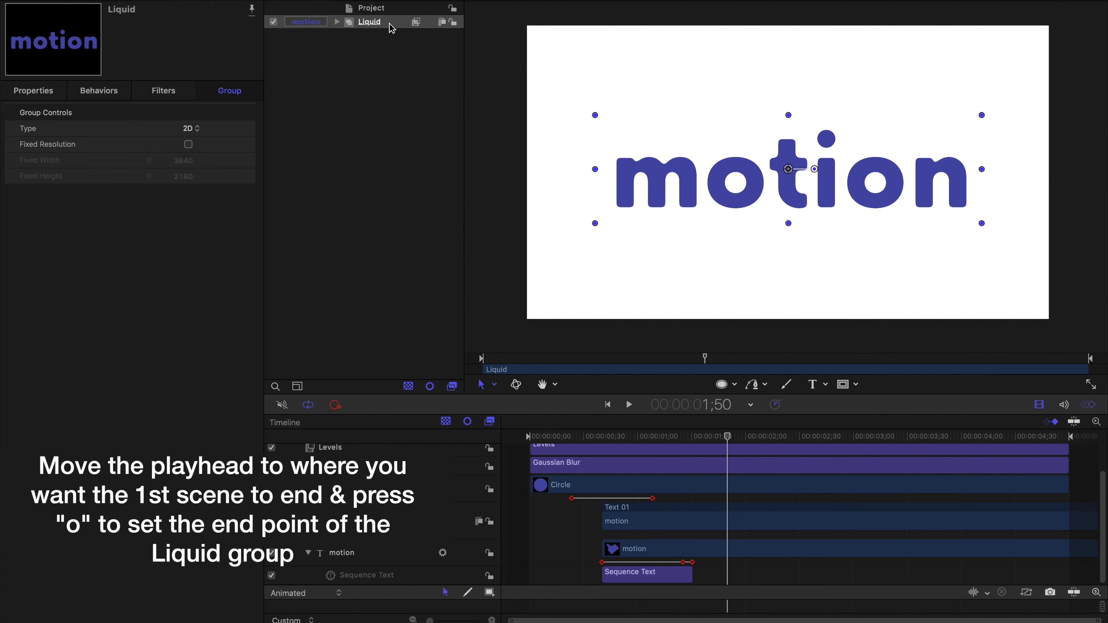
{"action": "key", "text": "o"}
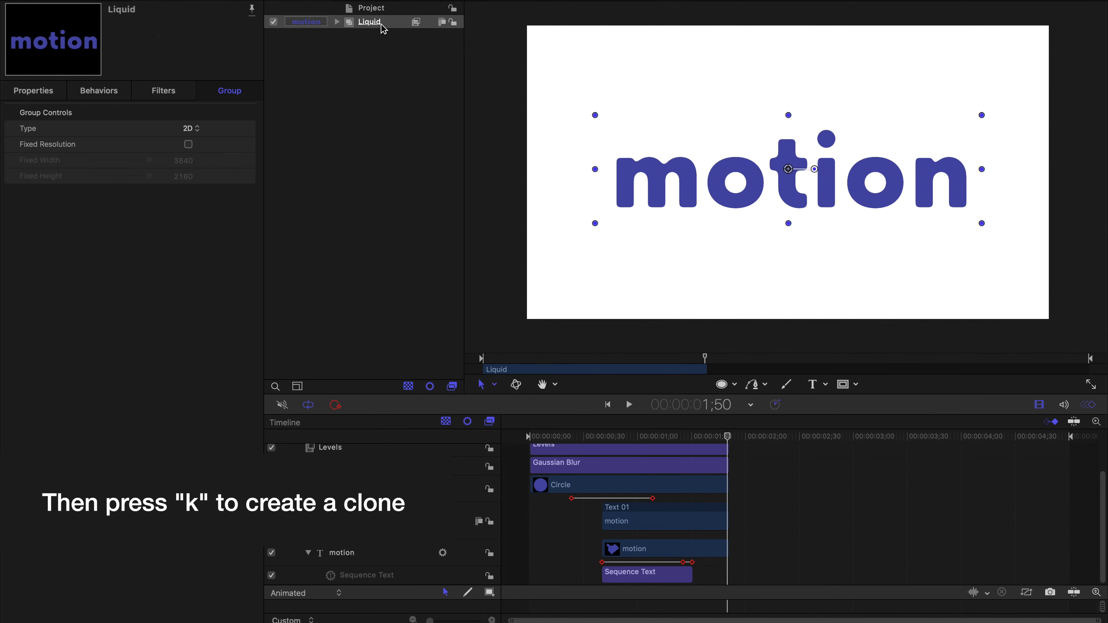
- Create a clone layer of the Liquid group starting at 00:00:01;49 and reverse its timing
{"action": "key", "text": "k"}
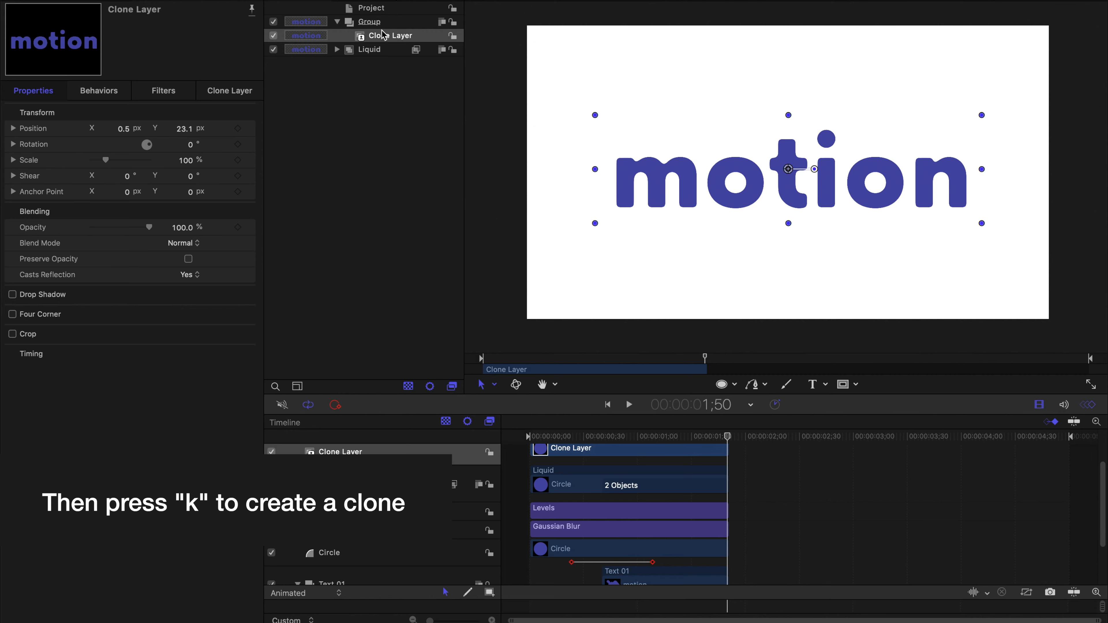
{"action": "left_click_drag", "start_coordinate": [536, 370], "coordinate": [757, 365]}
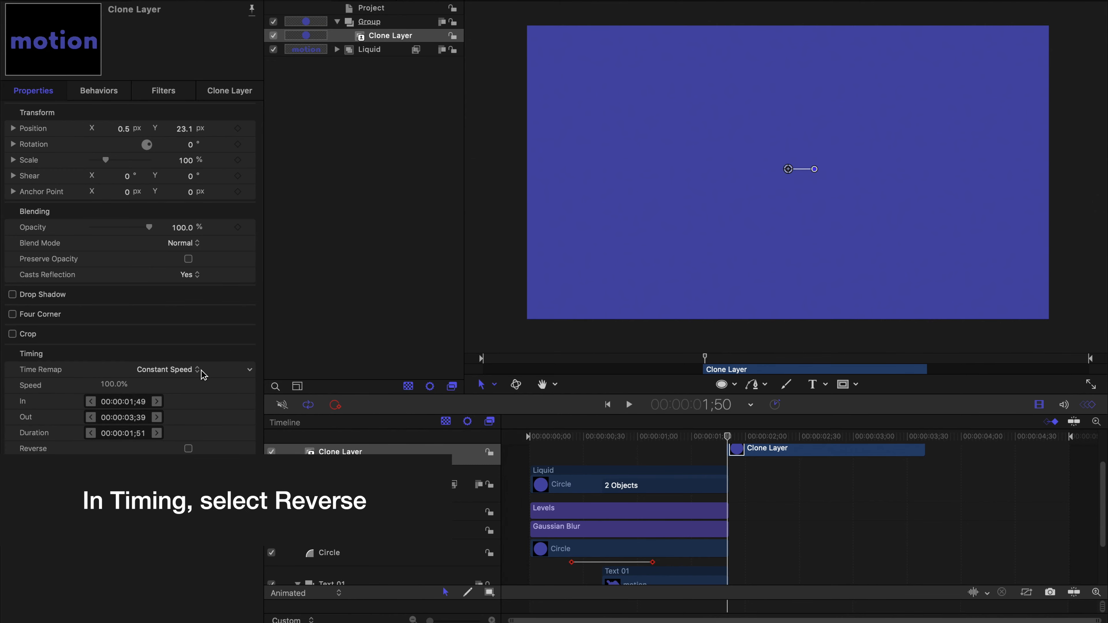
{"action": "left_click", "coordinate": [188, 448]}
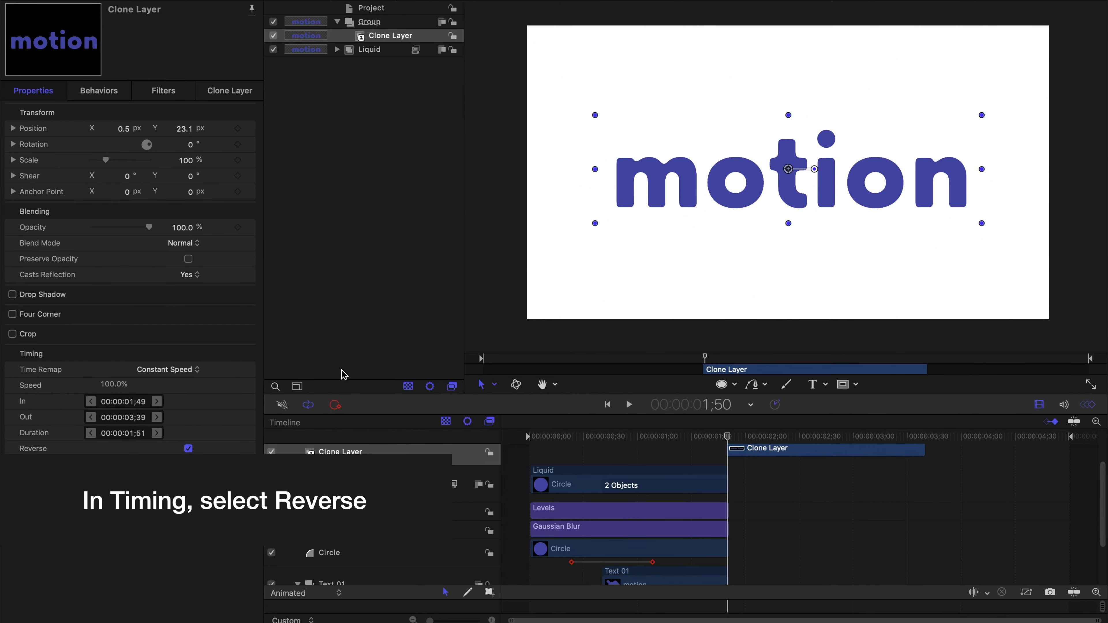
- Preview the sequence from the start and place the playhead at 00:00:02;49, where the circle pops out again
{"action": "left_click", "coordinate": [487, 333]}
{"action": "left_click_drag", "start_coordinate": [540, 437], "coordinate": [510, 439]}
{"action": "key", "text": "space"}
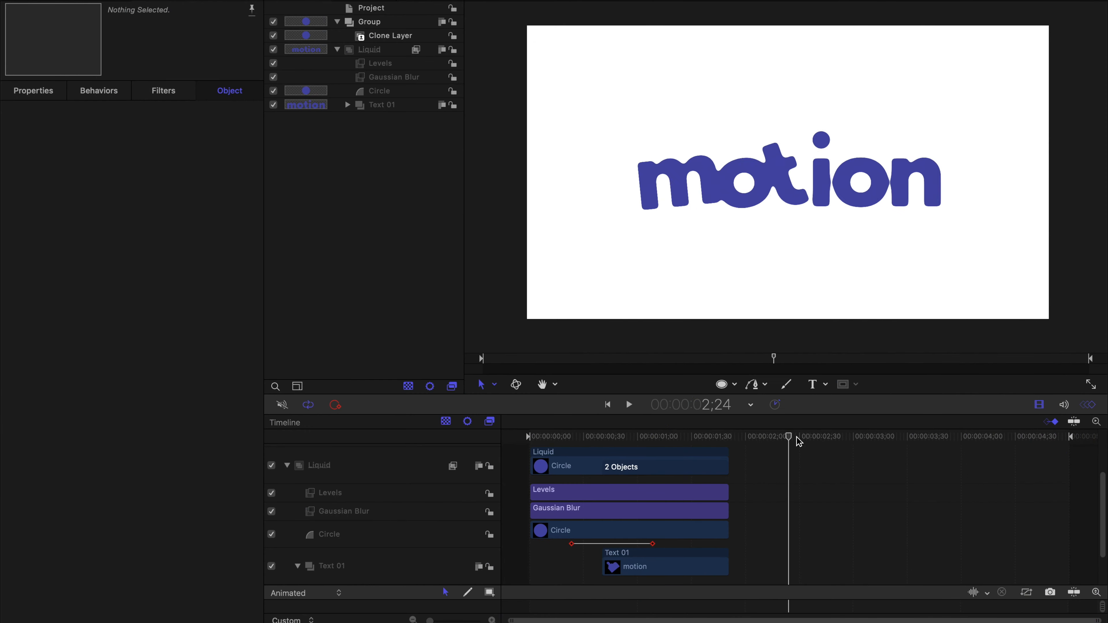
{"action": "left_click_drag", "start_coordinate": [789, 437], "coordinate": [835, 442]}
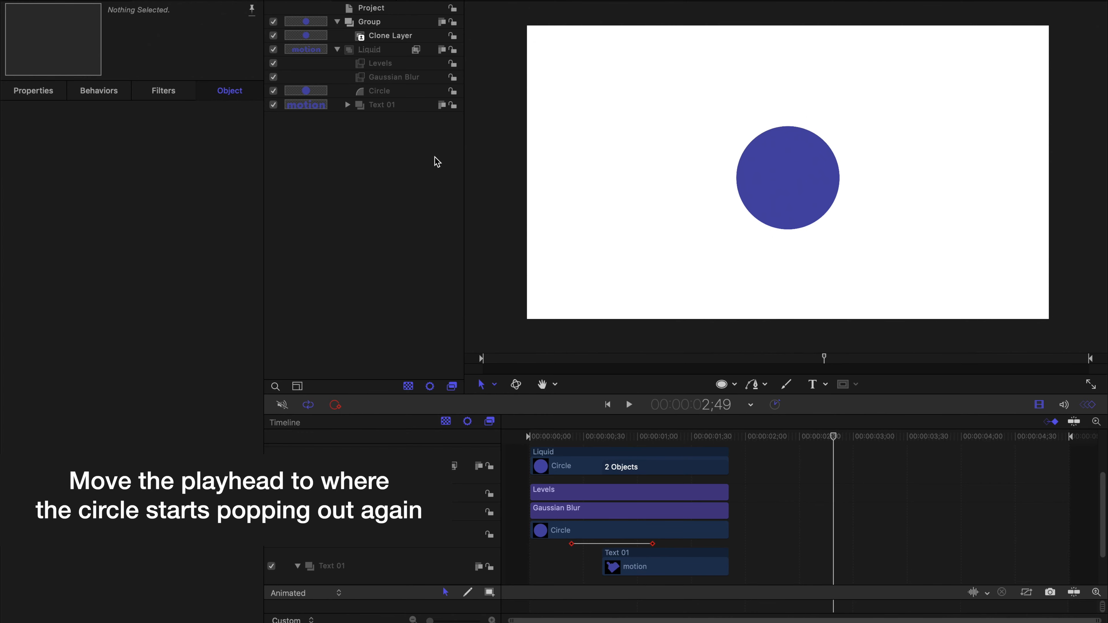
- Rename the Liquid group as Liquid 01 and duplicate it as Liquid 02 above all the other groups
{"action": "left_click", "coordinate": [371, 52]}
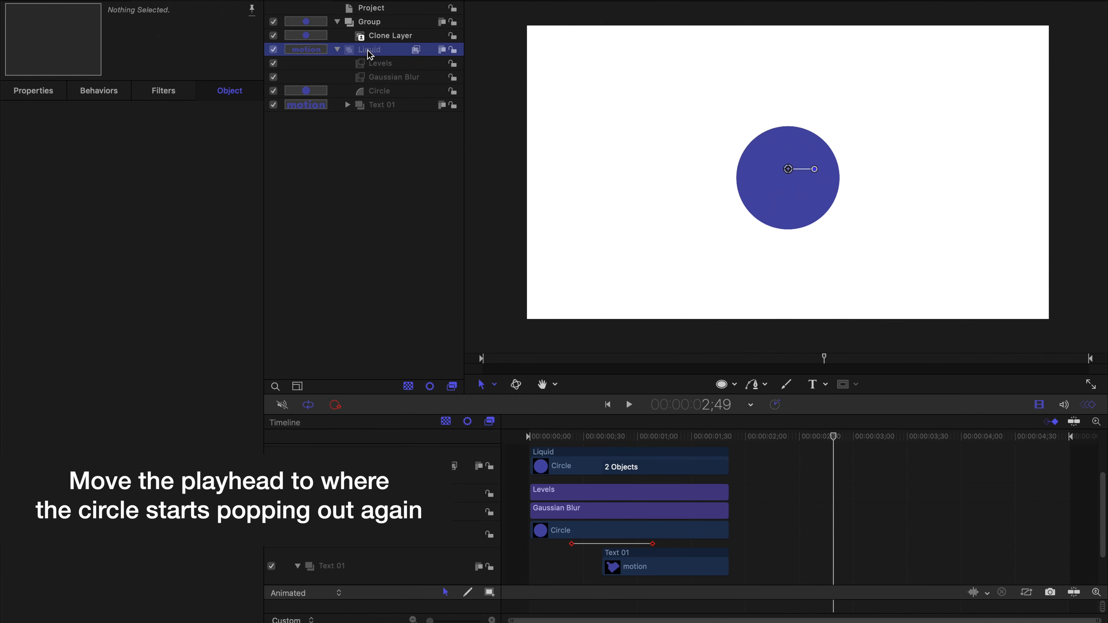
{"action": "left_click", "coordinate": [337, 51]}
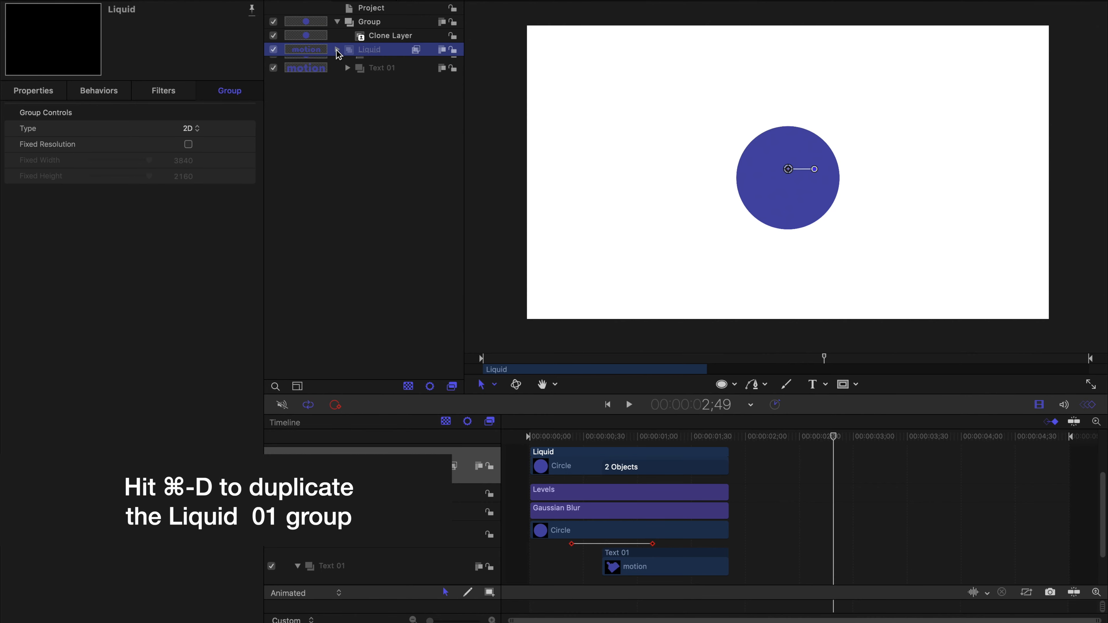
{"action": "double_click", "coordinate": [374, 54]}
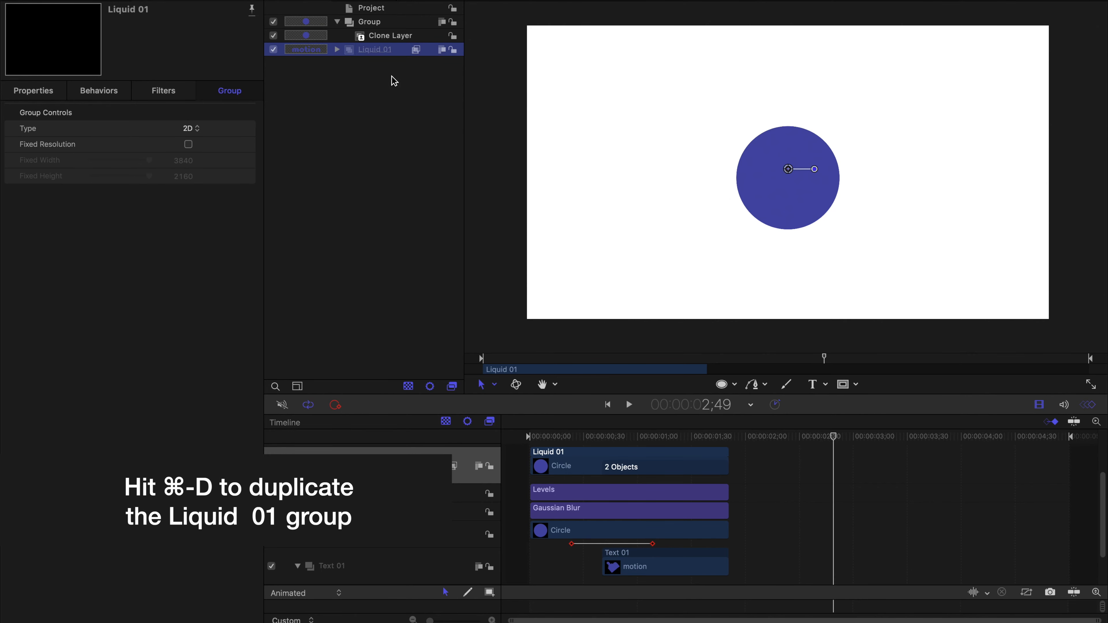
{"action": "key", "text": "super+d"}
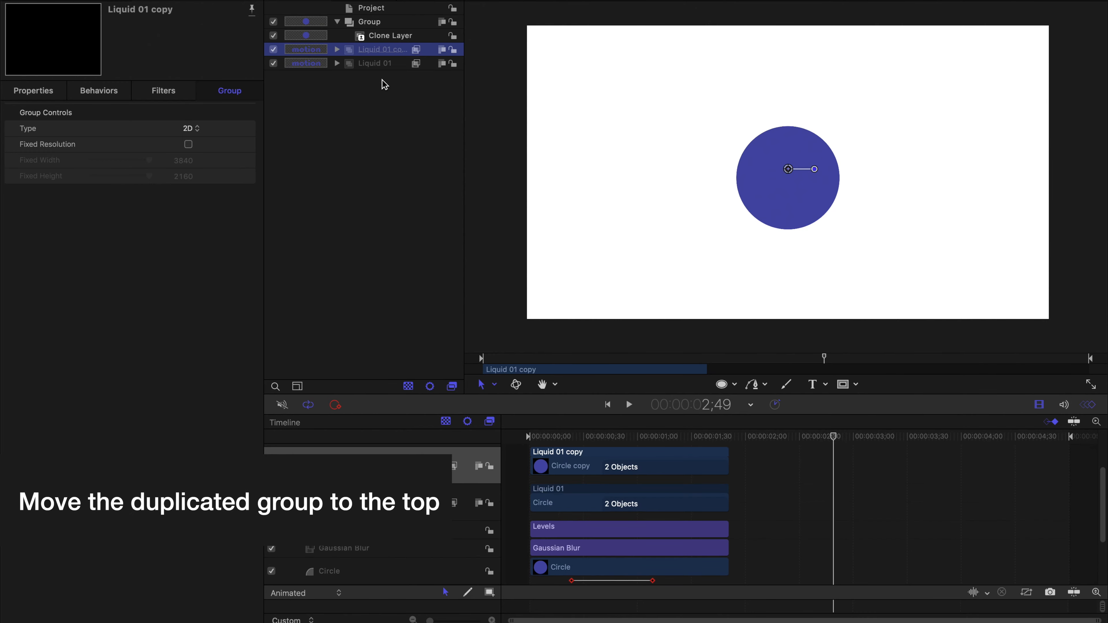
{"action": "left_click_drag", "start_coordinate": [379, 52], "coordinate": [379, 16]}
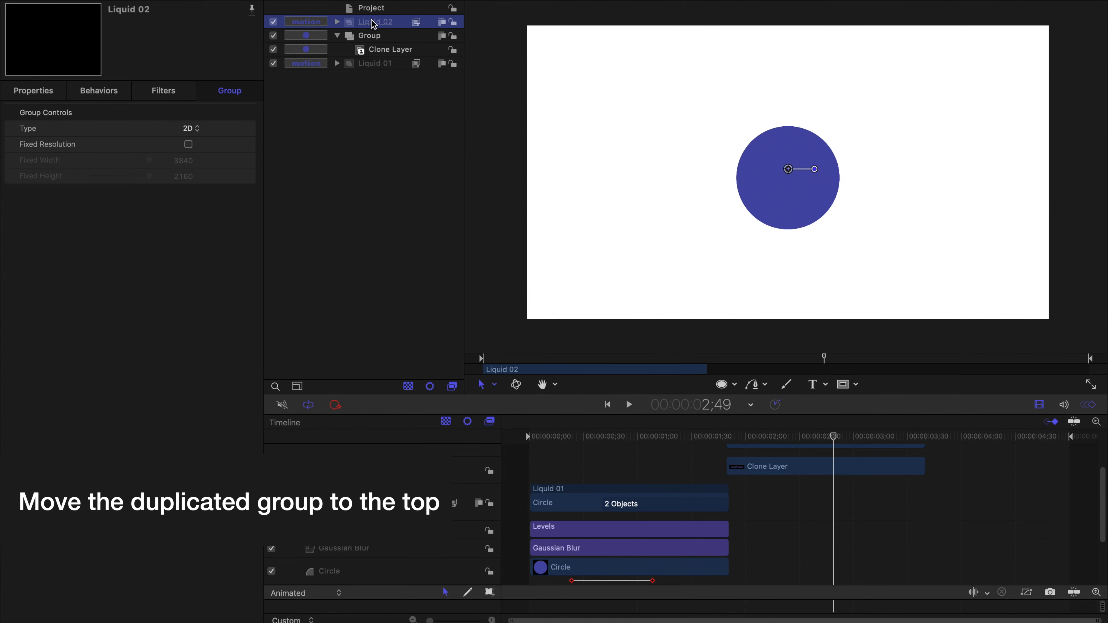
- Delete the Circle copy from the Liquid 02 group and shift the group so its text starts at about 00:00:02;38
{"action": "left_click", "coordinate": [337, 22]}
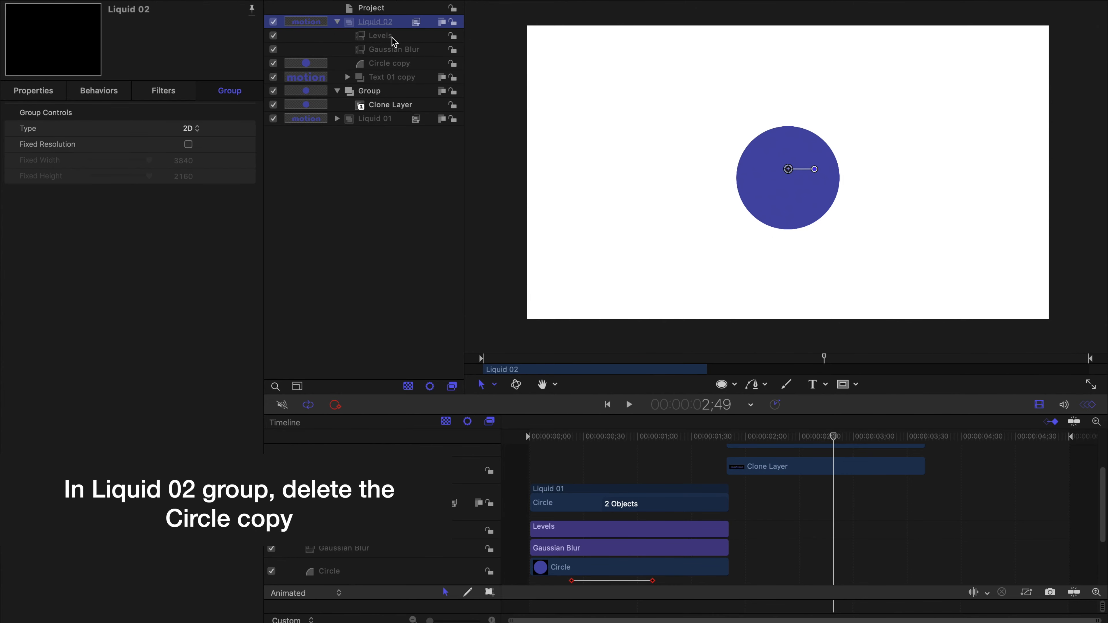
{"action": "left_click", "coordinate": [406, 64]}
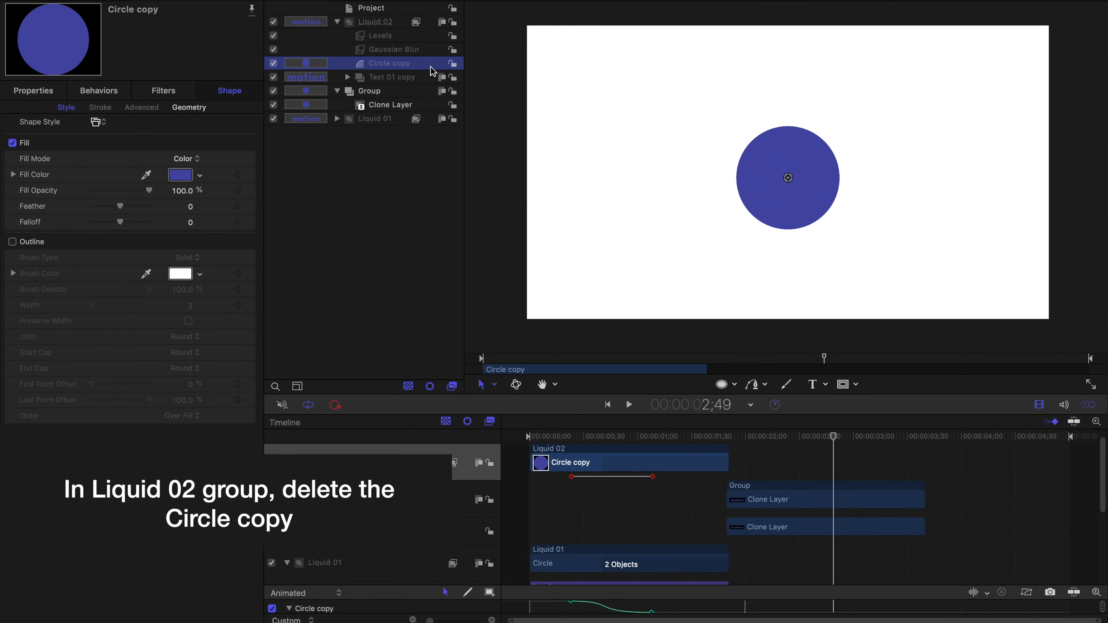
{"action": "key", "text": "Delete"}
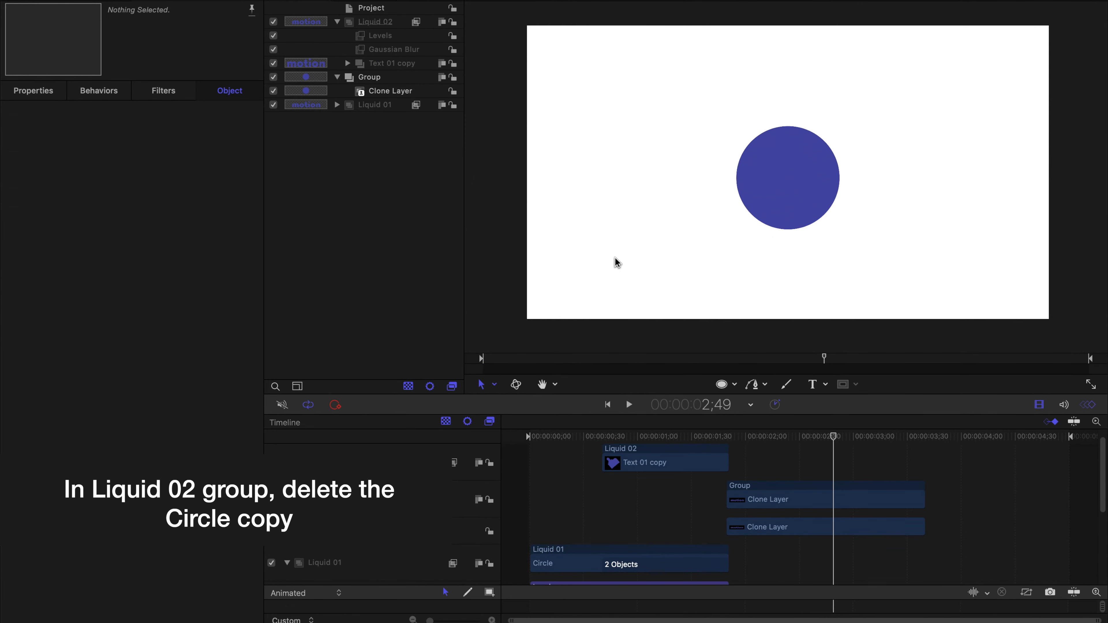
{"action": "left_click_drag", "start_coordinate": [640, 450], "coordinate": [853, 439]}
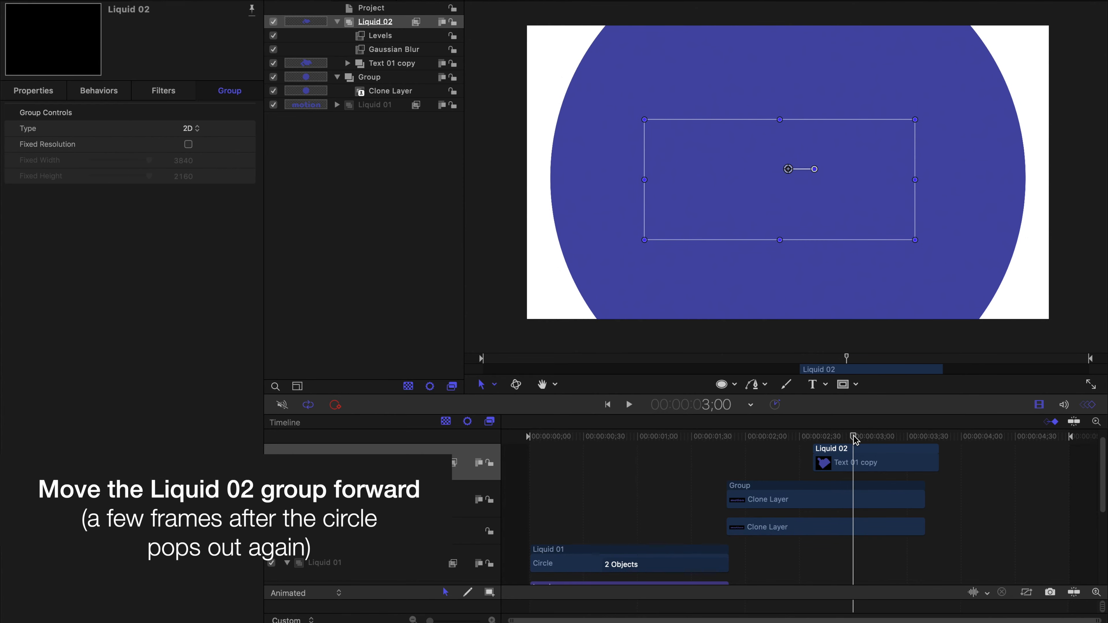
- Recolor the text in the Liquid 02 group with the e3e7f1 swatch from the Violet palette
{"action": "left_click", "coordinate": [348, 64]}
{"action": "left_click", "coordinate": [379, 78]}
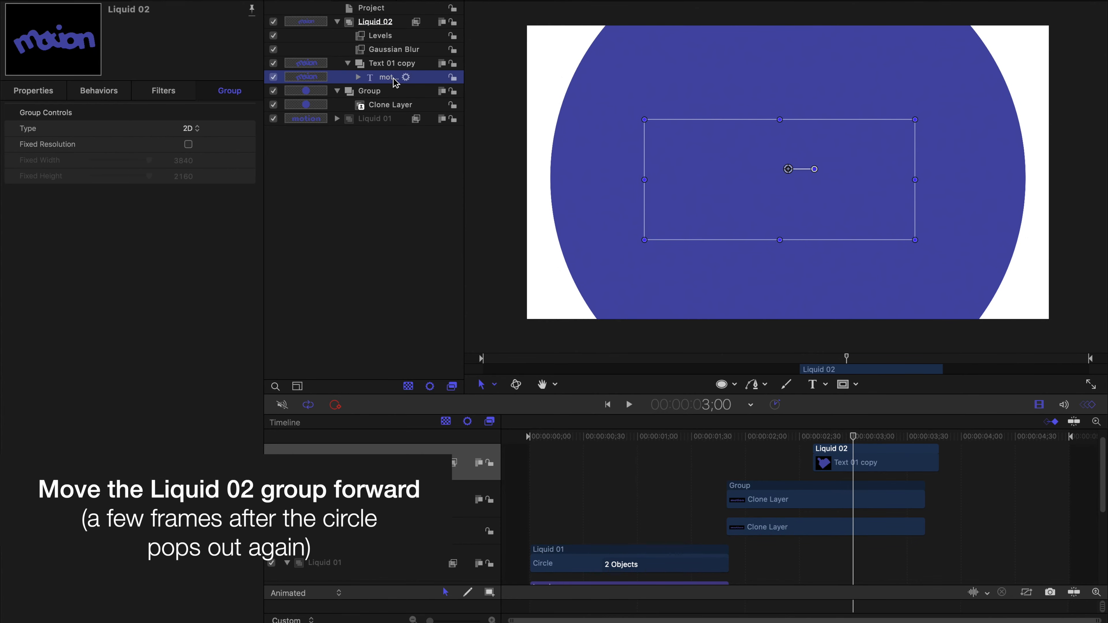
{"action": "left_click", "coordinate": [180, 319]}
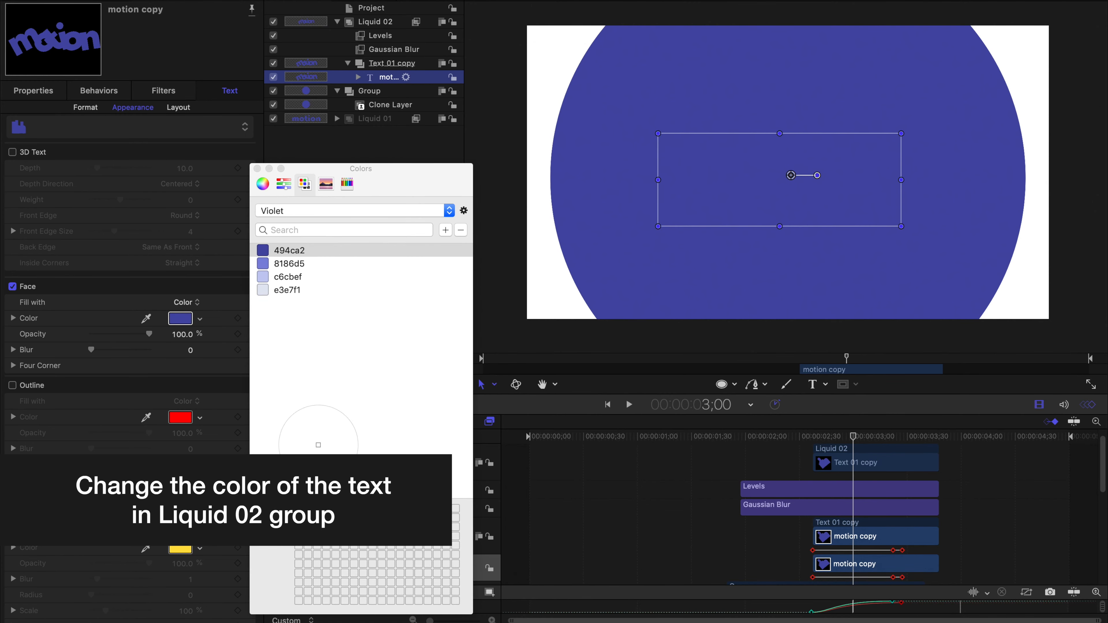
{"action": "left_click", "coordinate": [288, 289]}
{"action": "left_click", "coordinate": [257, 168]}
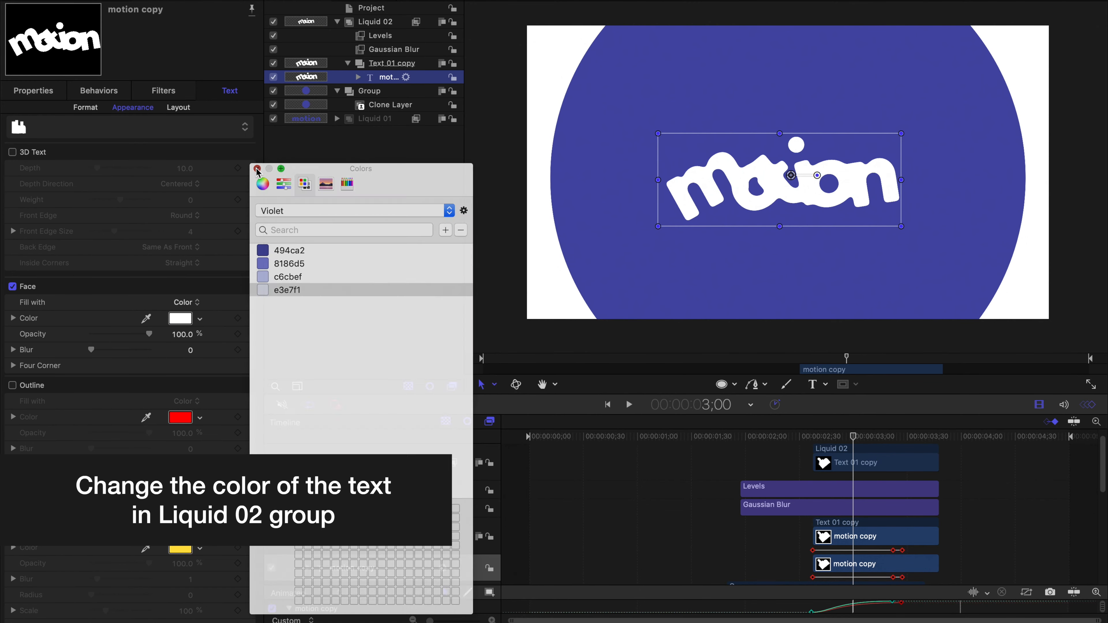
- Shift the Liquid 02 group to start at about 00:00:02;41 and trim its Levels and Gaussian Blur filters to start with it
{"action": "mouse_move", "coordinate": [822, 438]}
{"action": "left_mouse_down"}
{"action": "mouse_move", "coordinate": [862, 452]}
{"action": "mouse_move", "coordinate": [823, 439]}
{"action": "left_mouse_up"}
{"action": "left_click", "coordinate": [788, 492]}
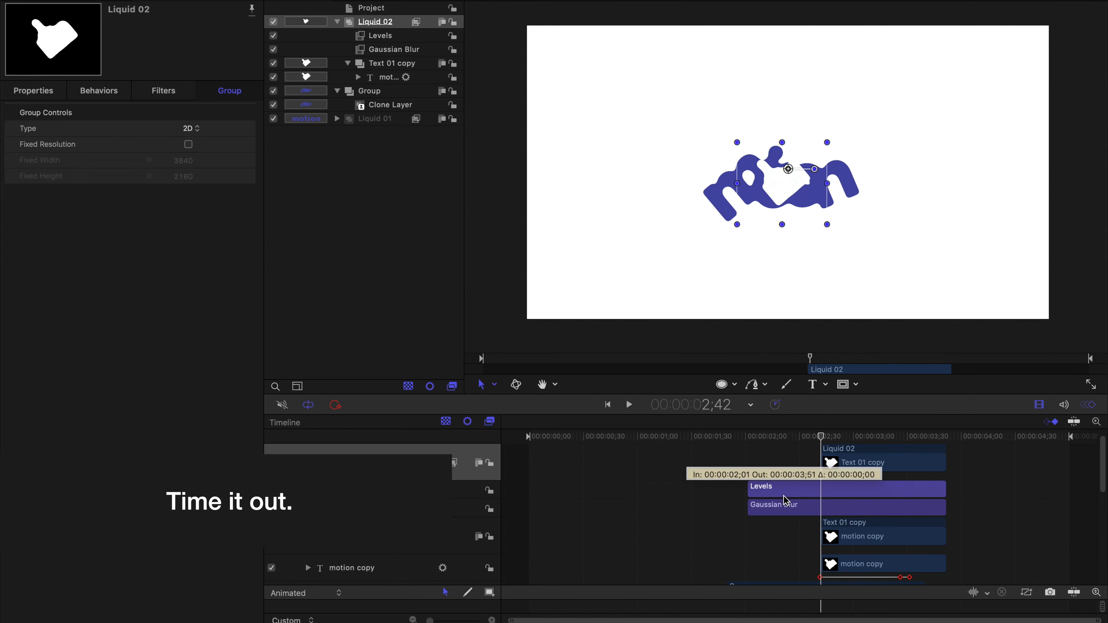
{"action": "left_click", "coordinate": [788, 509]}
{"action": "key", "text": "i"}
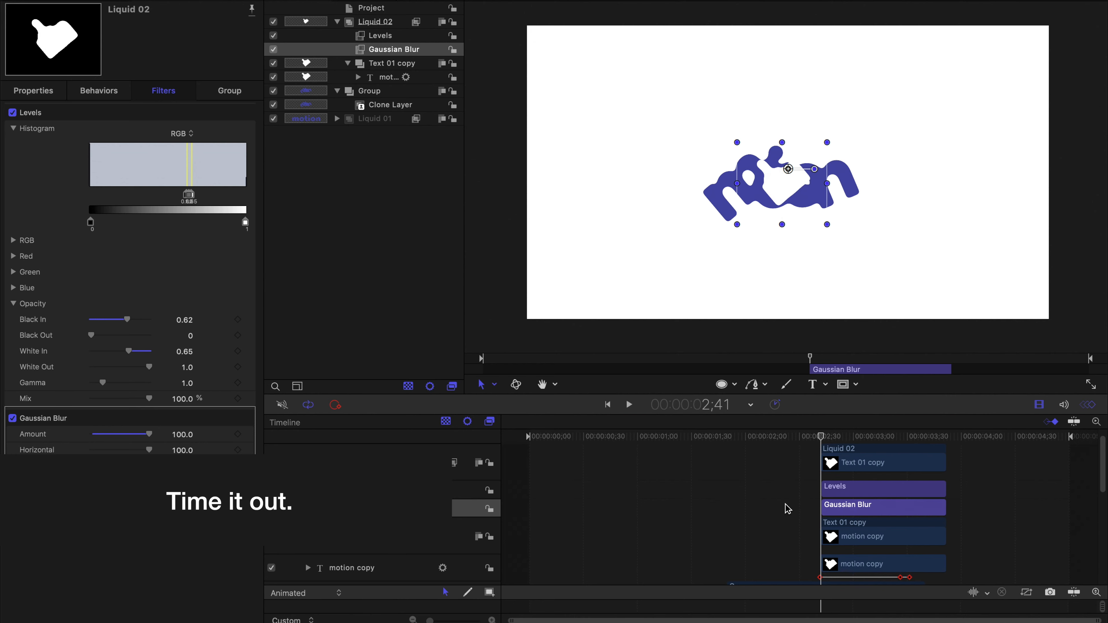
{"action": "key", "text": "Left"}
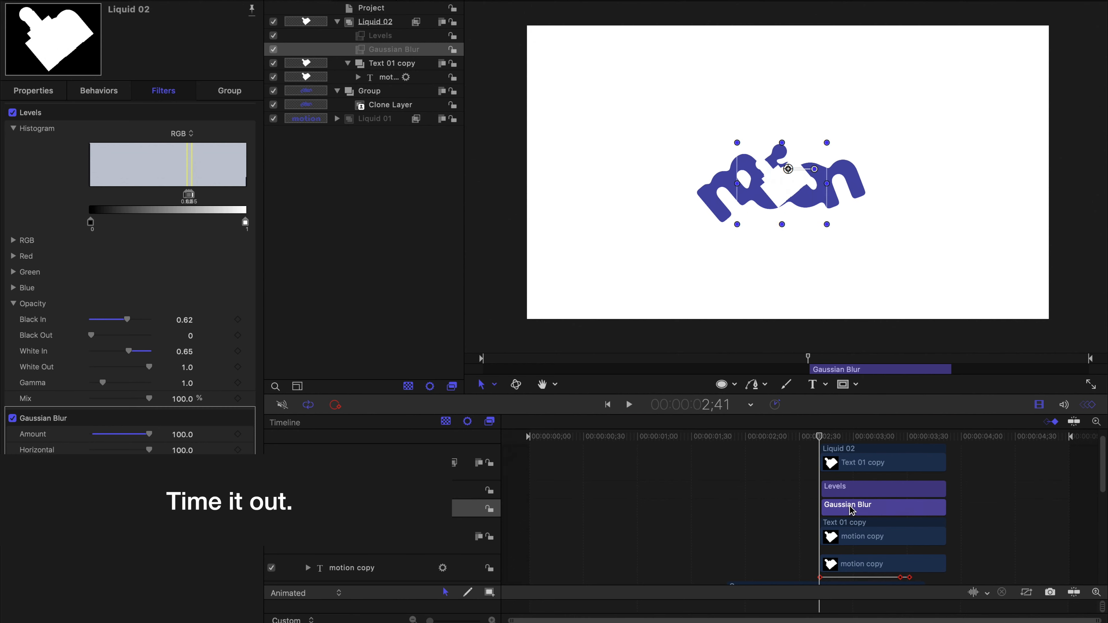
{"action": "left_click", "coordinate": [847, 496]}
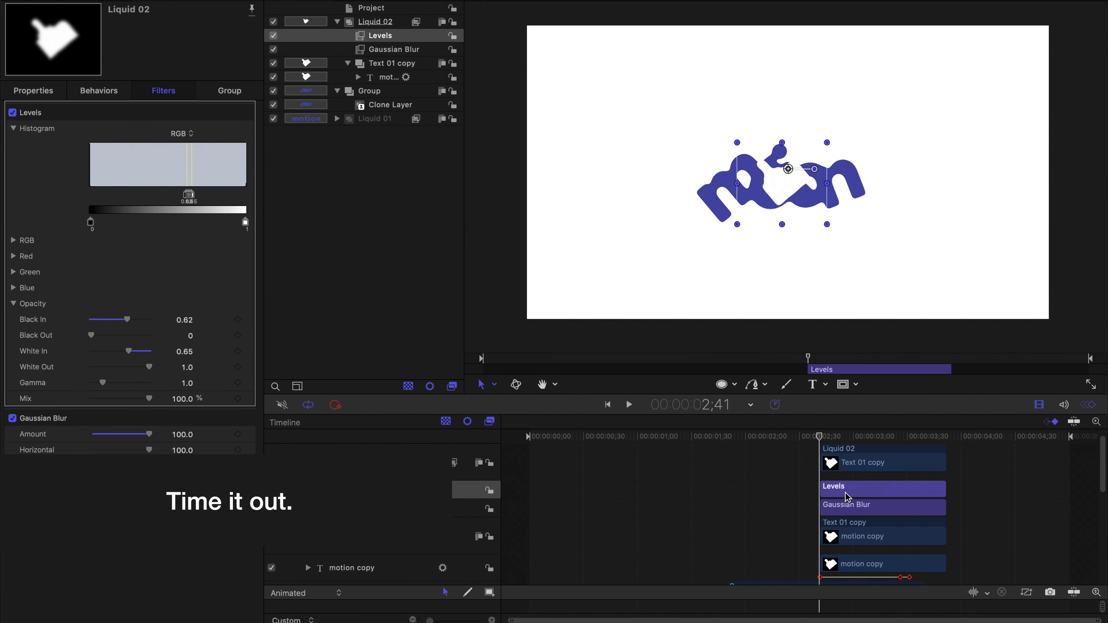
- Step frame by frame through the transition to 00:00:03;35 to examine how the Liquid 02 text grows over the circle
{"action": "key", "text": "Right"}
{"action": "key", "text": "Right"}
{"action": "key", "text": "Right"}
{"action": "key", "text": "Right"}
{"action": "key", "text": "Right"}
{"action": "key", "text": "Right"}
{"action": "key", "text": "Right"}
{"action": "key", "text": "Right"}
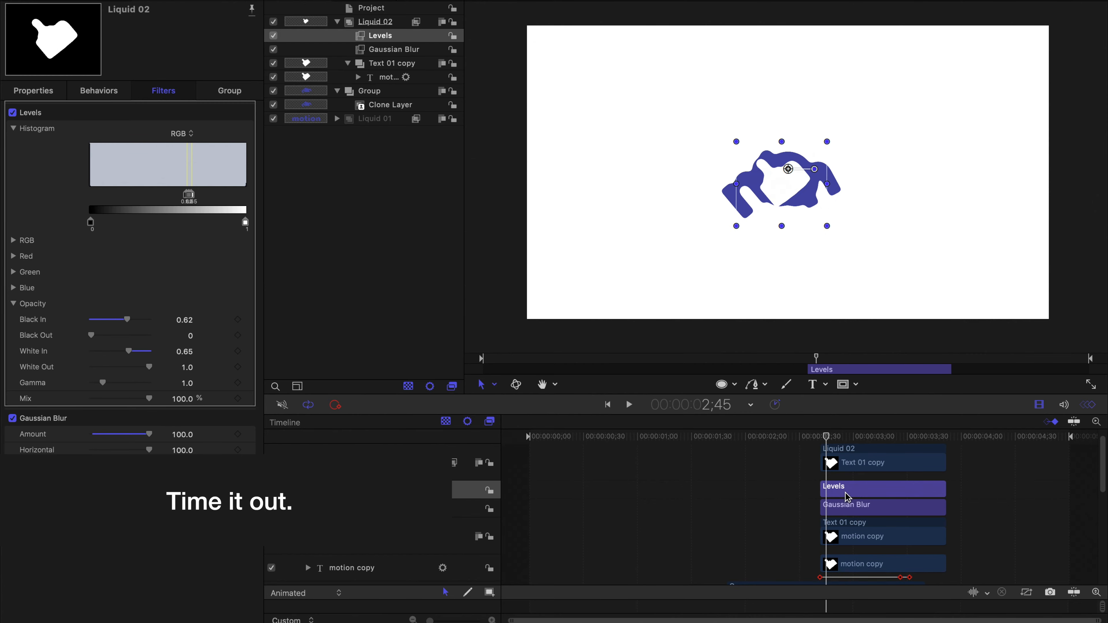
{"action": "key", "text": "Right"}
{"action": "key", "text": "Right"}
{"action": "key", "text": "Right"}
{"action": "key", "text": "Right"}
{"action": "key", "text": "Right"}
{"action": "key", "text": "Right"}
{"action": "key", "text": "Right"}
{"action": "key", "text": "Right"}
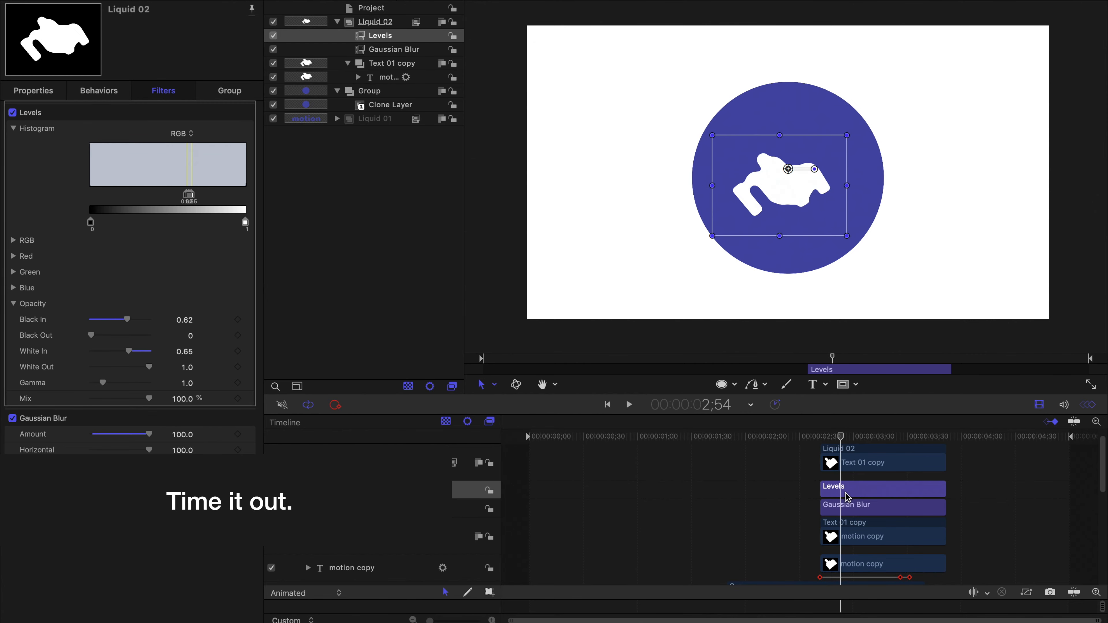
{"action": "key", "text": "Right"}
{"action": "key", "text": "Right"}
{"action": "key", "text": "Right"}
{"action": "key", "text": "Right"}
{"action": "key", "text": "Right"}
{"action": "key", "text": "Right"}
{"action": "key", "text": "Right"}
{"action": "key", "text": "Right"}
{"action": "key", "text": "Right"}
{"action": "key", "text": "Right"}
{"action": "key", "text": "Right"}
{"action": "key", "text": "Right"}
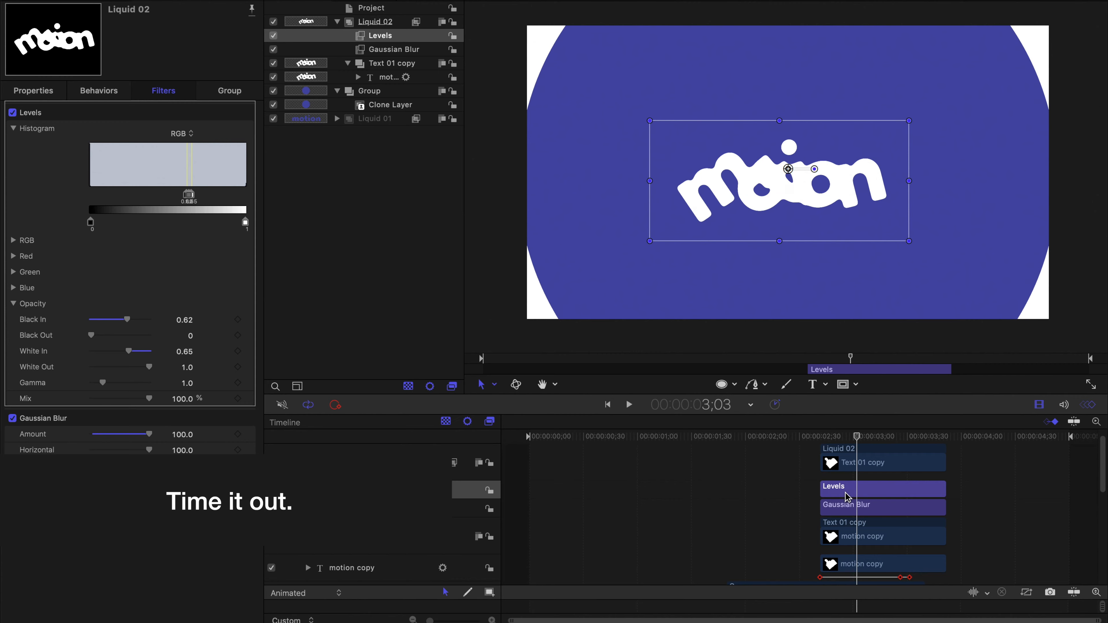
{"action": "key", "text": "Right"}
{"action": "key", "text": "Right"}
{"action": "key", "text": "Right"}
{"action": "key", "text": "Right"}
{"action": "key", "text": "Right"}
{"action": "key", "text": "Right"}
{"action": "key", "text": "Right"}
{"action": "key", "text": "Right"}
{"action": "key", "text": "Right"}
{"action": "key", "text": "Right"}
{"action": "key", "text": "Right"}
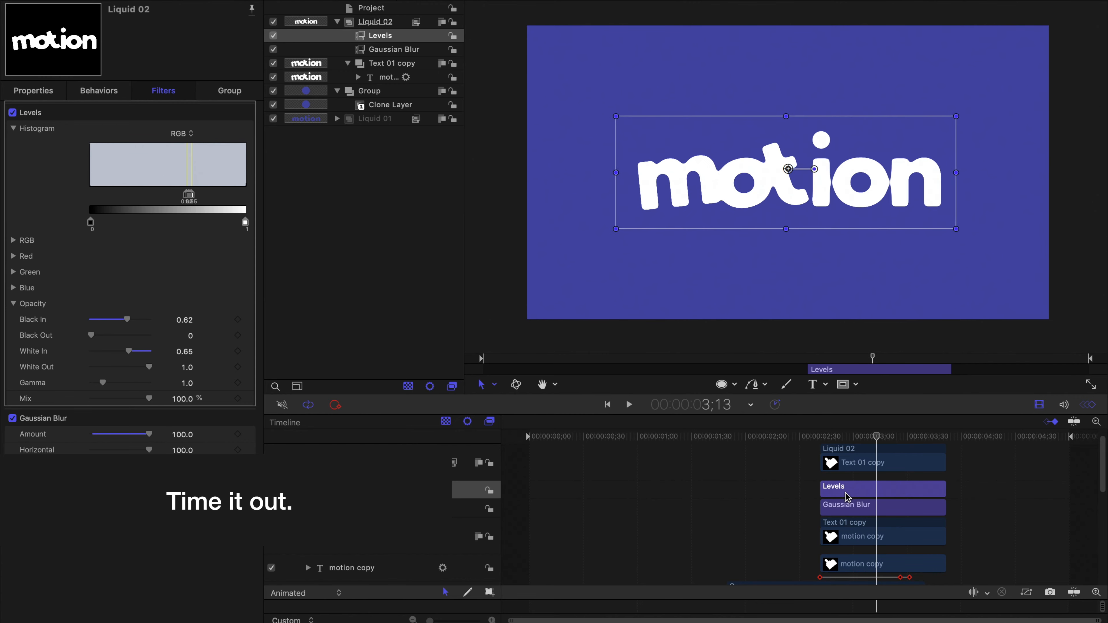
{"action": "key", "text": "Right"}
{"action": "key", "text": "Right"}
{"action": "key", "text": "Right"}
{"action": "key", "text": "Right"}
{"action": "key", "text": "Right"}
{"action": "key", "text": "Right"}
{"action": "key", "text": "Right"}
{"action": "key", "text": "Right"}
{"action": "key", "text": "Right"}
{"action": "key", "text": "Right"}
{"action": "key", "text": "Right"}
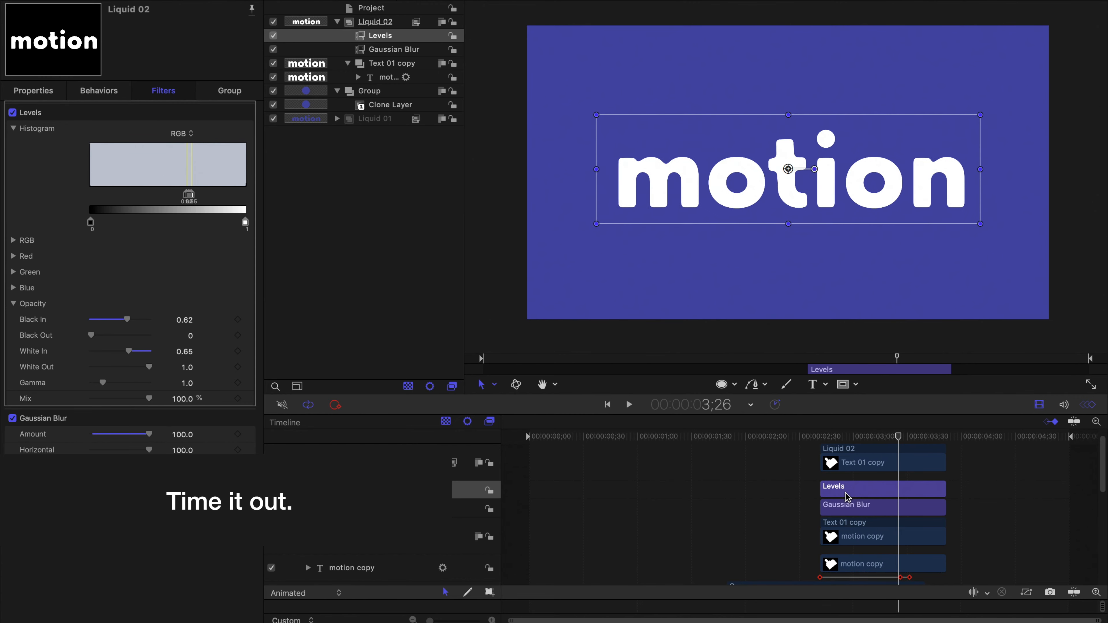
{"action": "key", "text": "Right"}
{"action": "key", "text": "Right"}
{"action": "key", "text": "Right"}
{"action": "key", "text": "Right"}
{"action": "key", "text": "Right"}
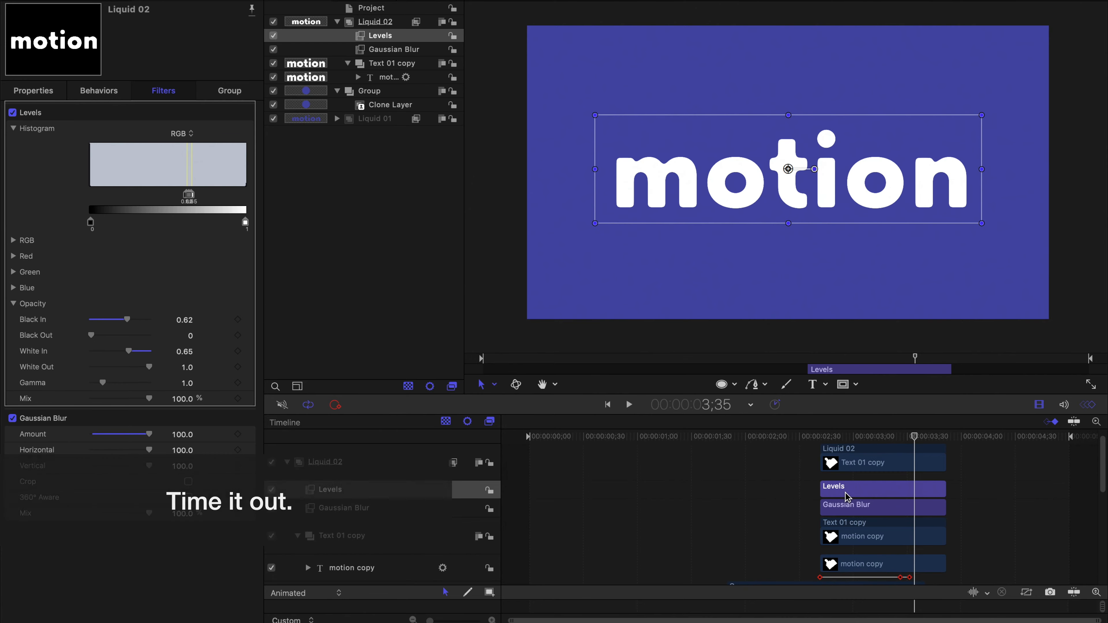
- Preview the transition from about 00:00:02;41 and shorten the play range to end at about 00:00:03;40
{"action": "left_click", "coordinate": [820, 438]}
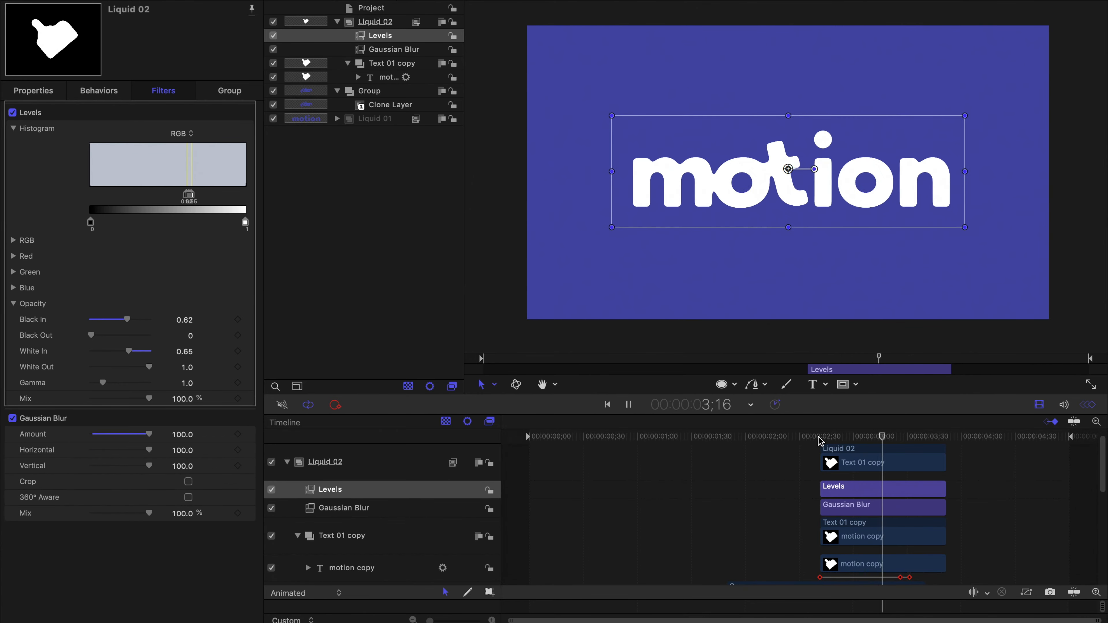
{"action": "key", "text": "space"}
{"action": "left_click_drag", "start_coordinate": [1070, 437], "coordinate": [886, 446]}
- Replay the transition several times from just before the Liquid 02 text starts to check its timing
{"action": "left_click", "coordinate": [820, 439]}
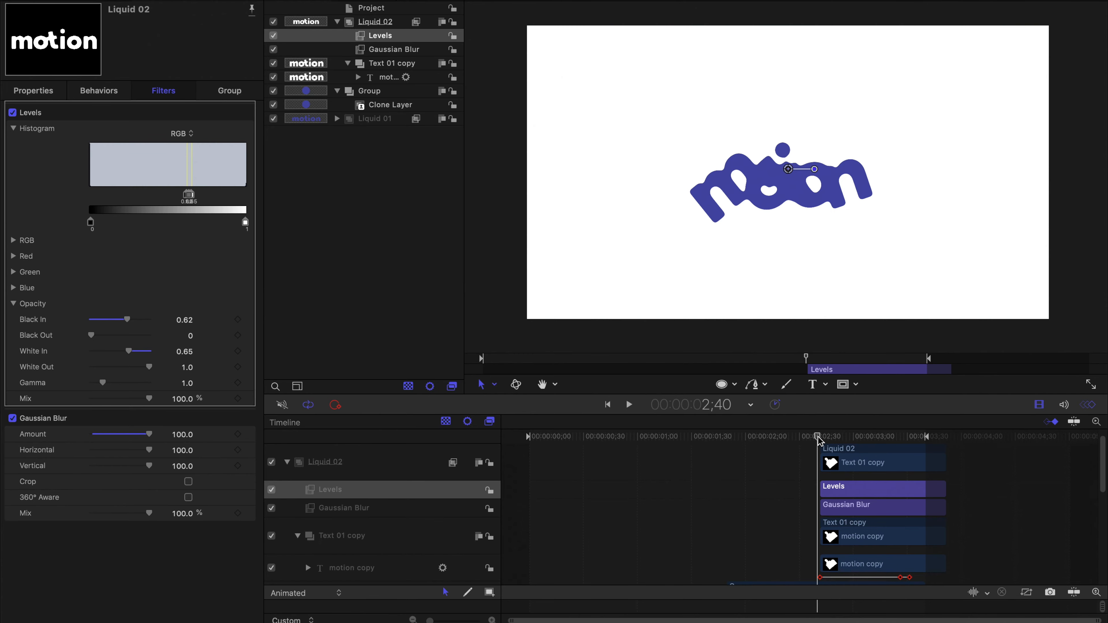
{"action": "key", "text": "space"}
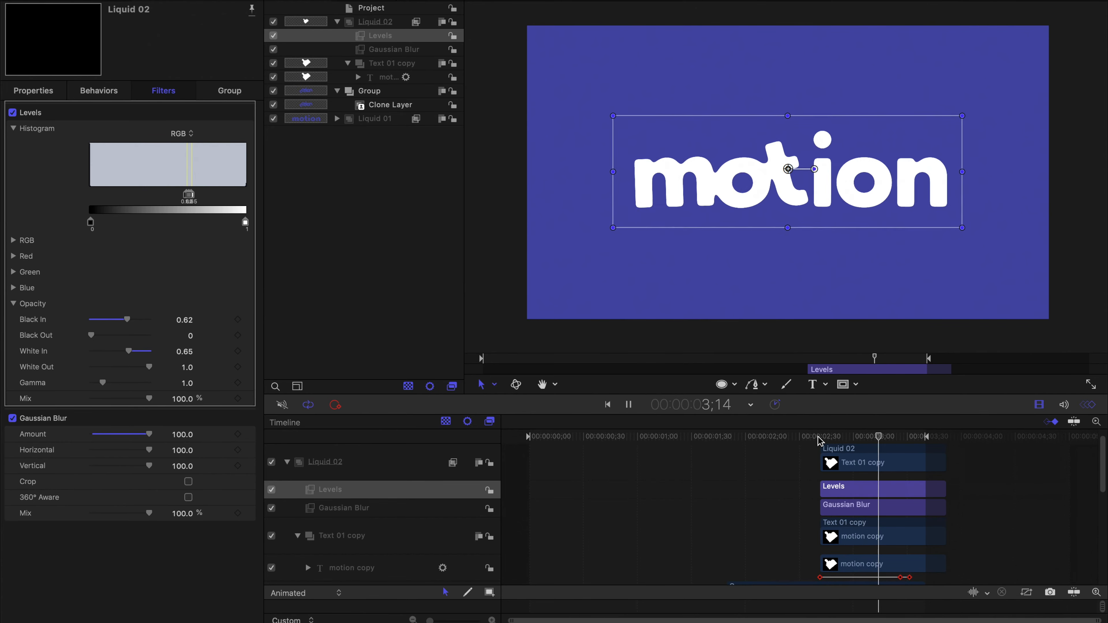
{"action": "key", "text": "space"}
{"action": "left_click", "coordinate": [819, 437]}
{"action": "key", "text": "space"}
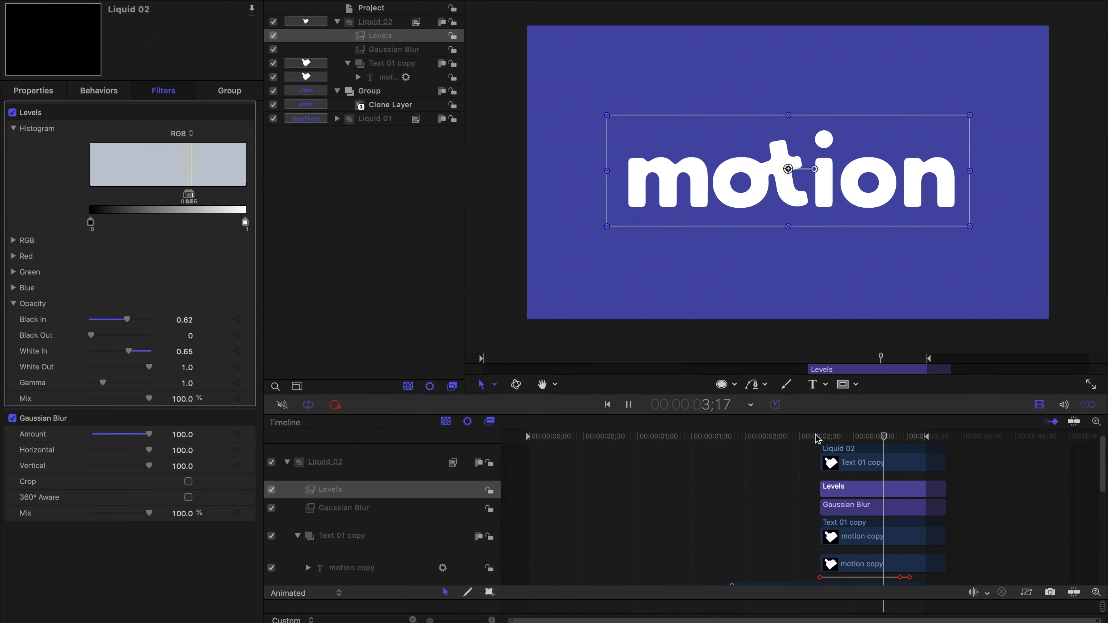
{"action": "key", "text": "space"}
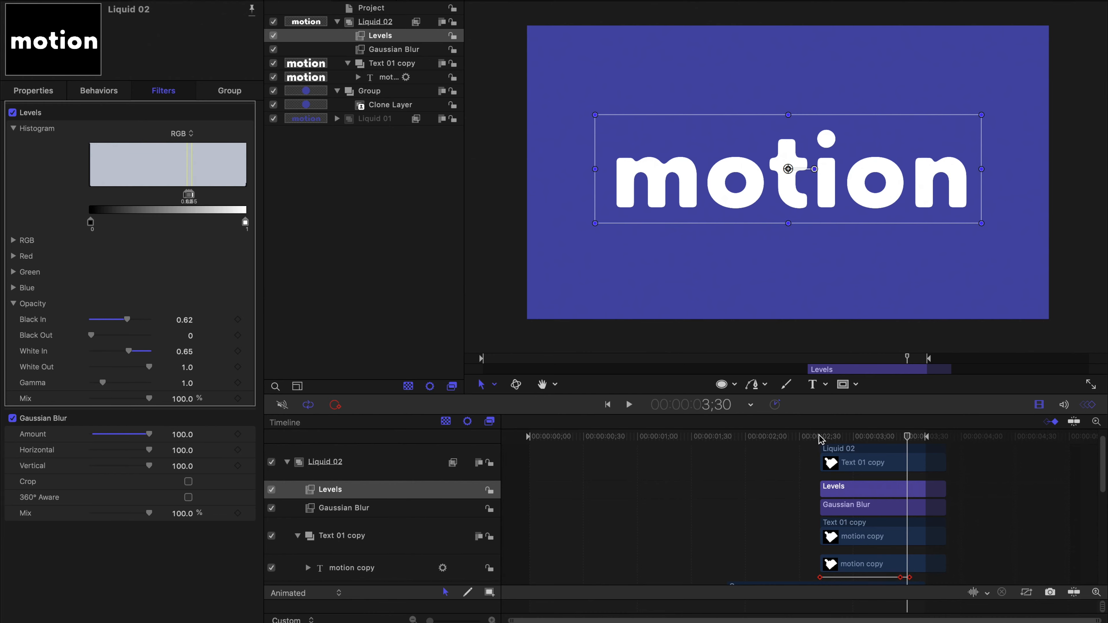
{"action": "key", "text": "space"}
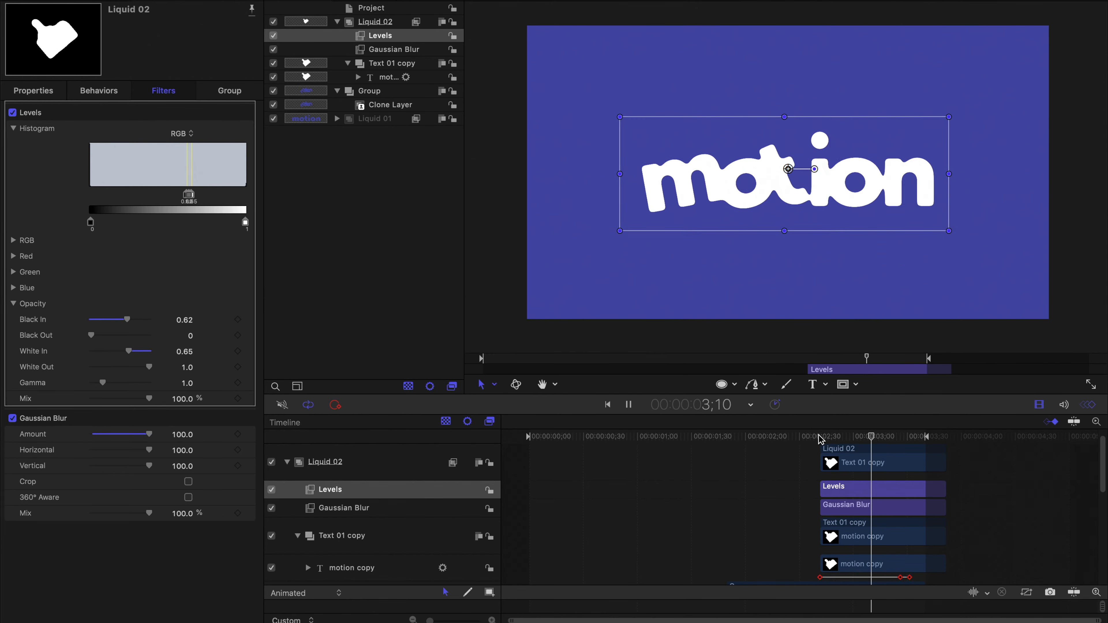
{"action": "key", "text": "space"}
- Place the playhead at 00:00:02;41 and rename the Text 01 copy group as Text 02
{"action": "left_click", "coordinate": [810, 359]}
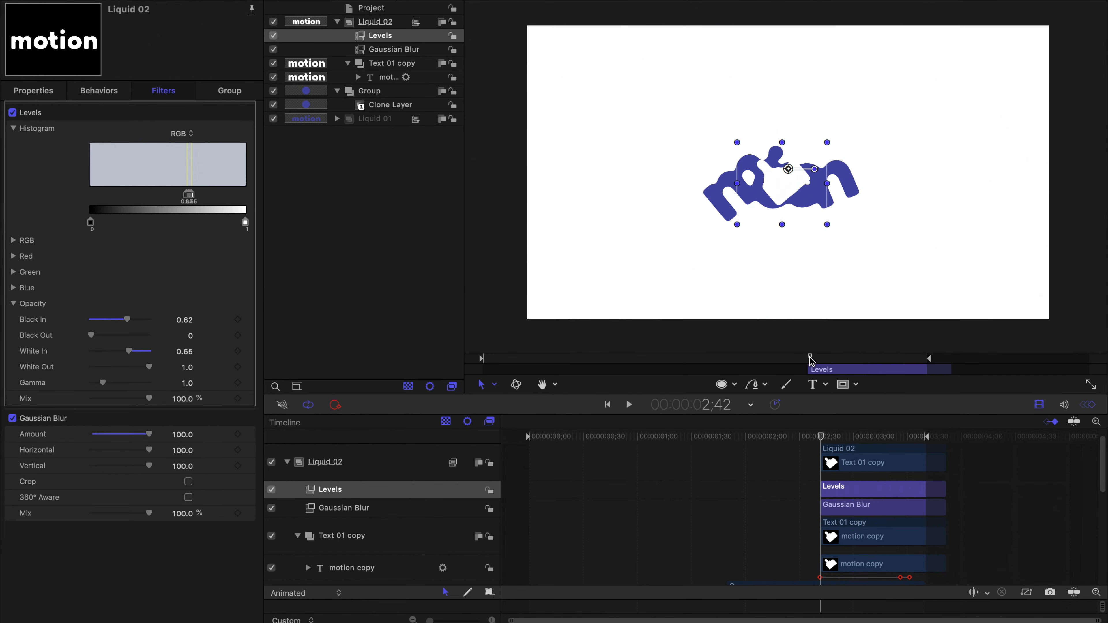
{"action": "left_click_drag", "start_coordinate": [809, 359], "coordinate": [810, 360]}
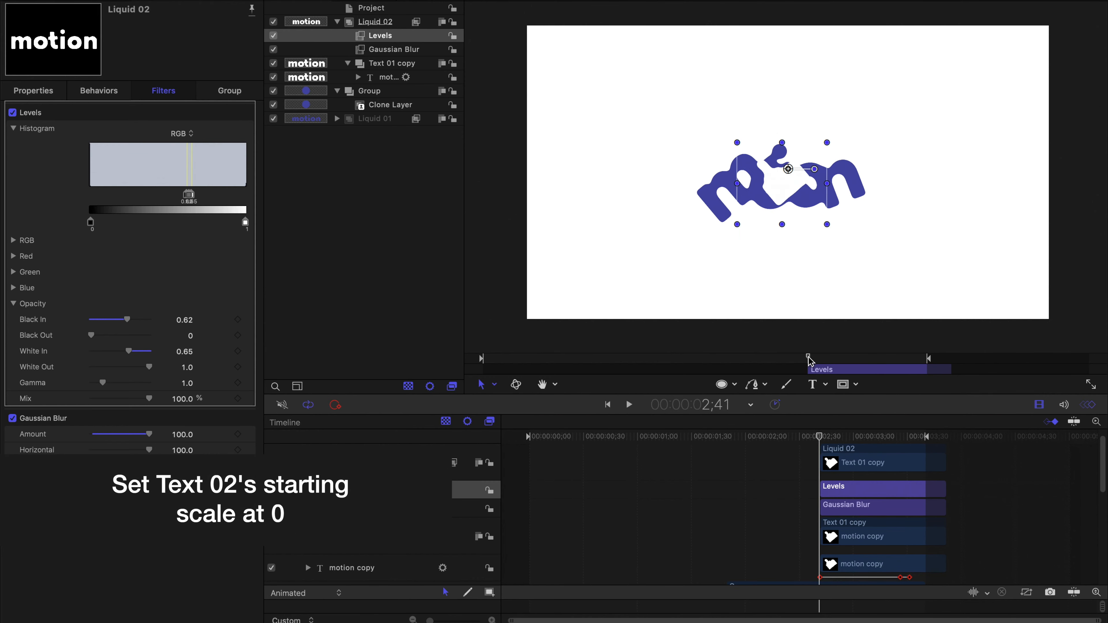
{"action": "left_click", "coordinate": [381, 65]}
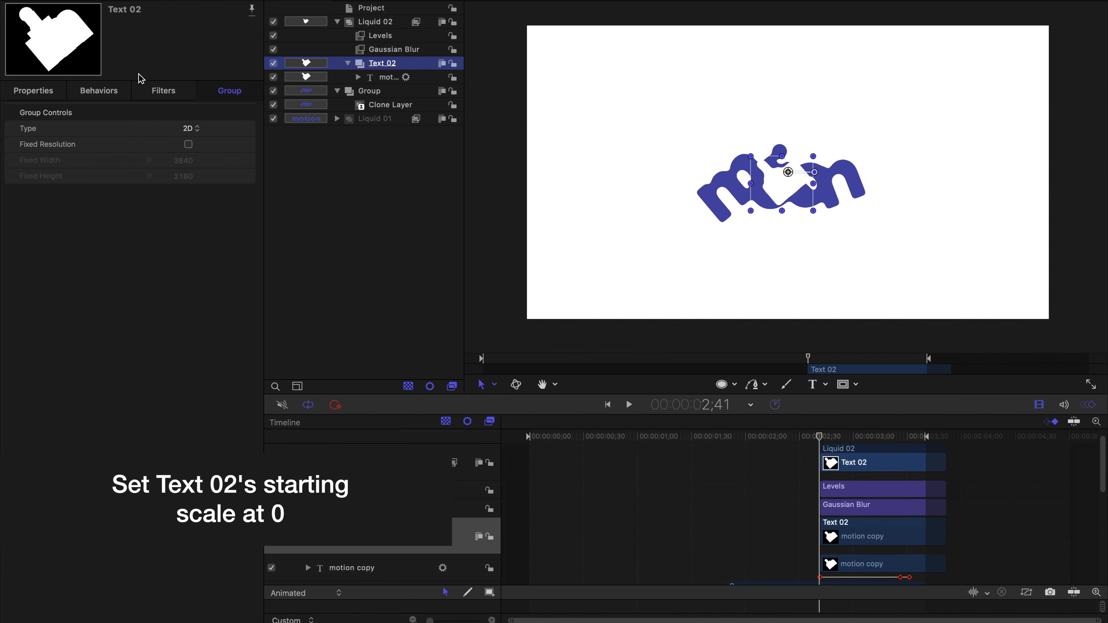
{"action": "left_click", "coordinate": [58, 94]}
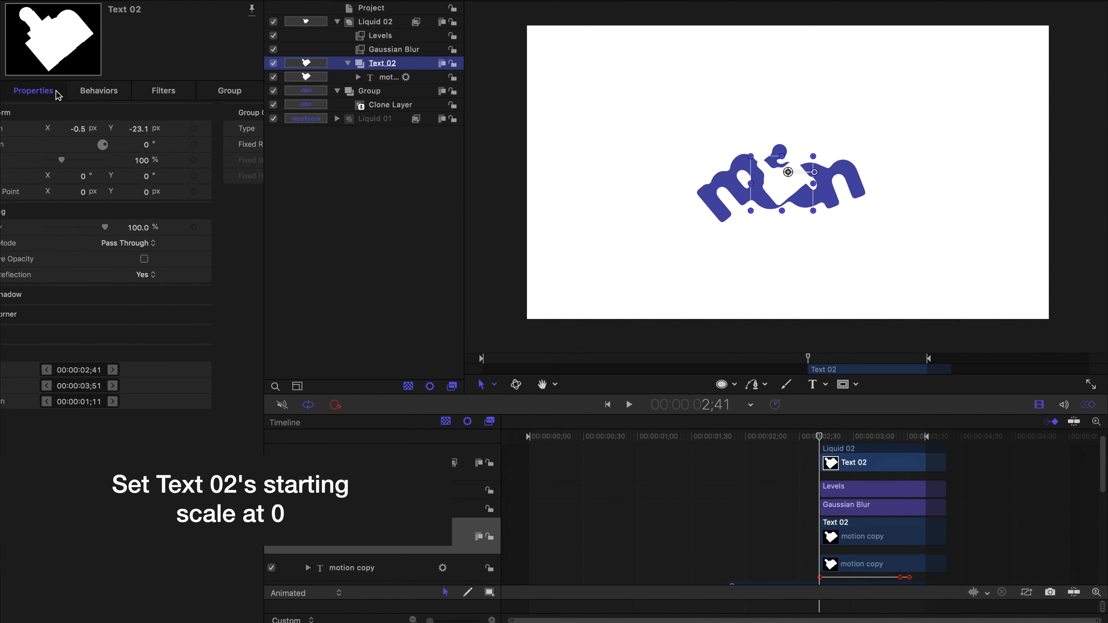
- Set the starting scale keyframe of the text inside Text 02 to 0% at 00:00:02;41
{"action": "left_click", "coordinate": [386, 77]}
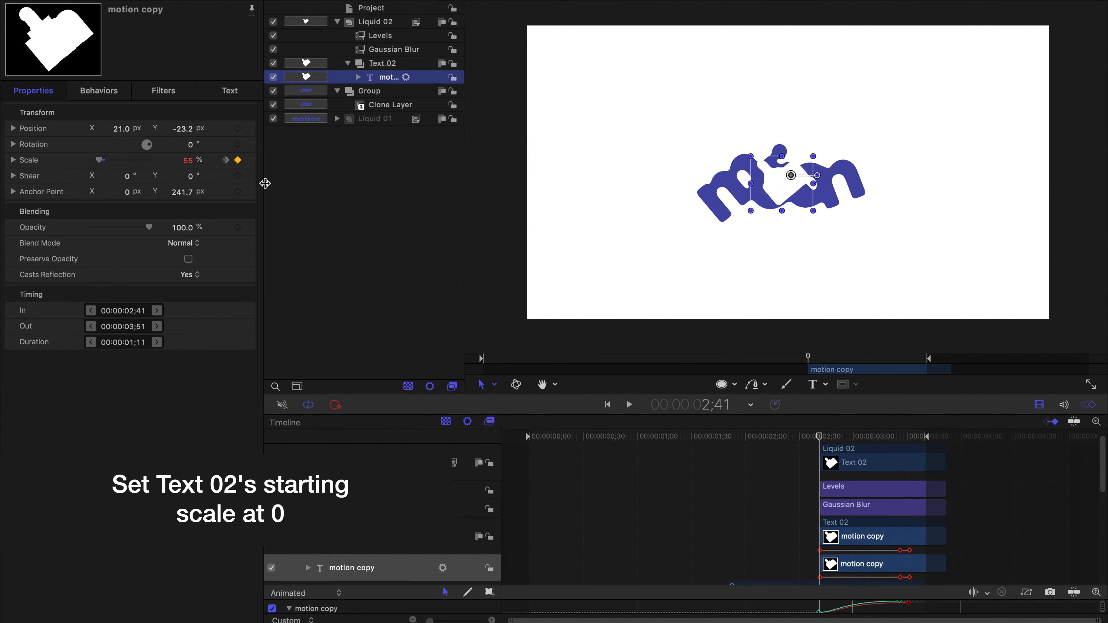
{"action": "left_click_drag", "start_coordinate": [188, 160], "coordinate": [187, 160]}
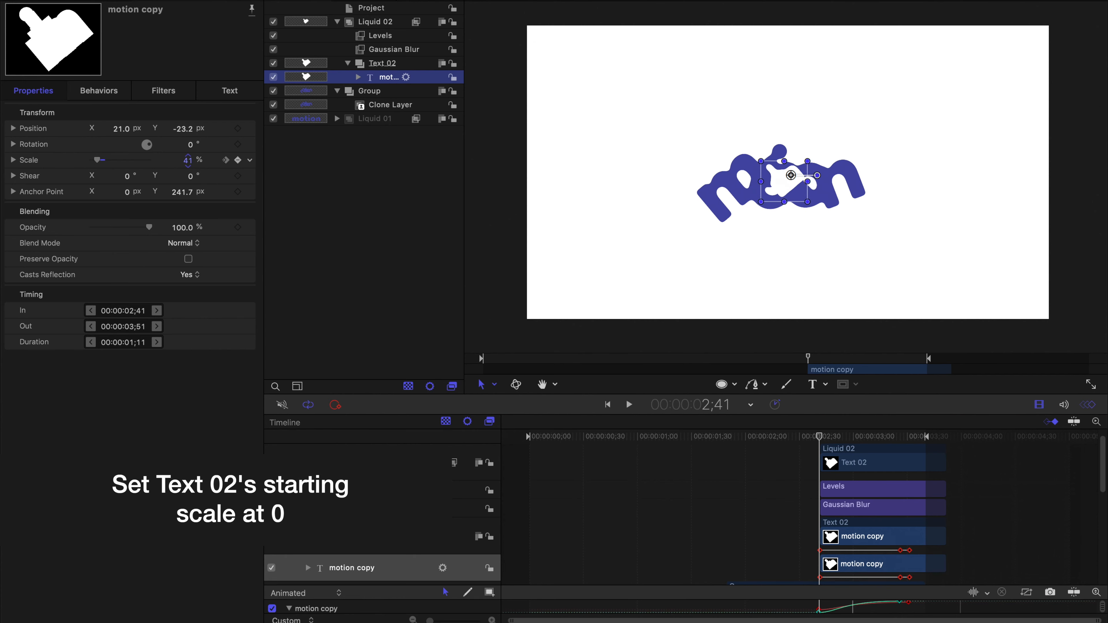
{"action": "left_click", "coordinate": [187, 160]}
{"action": "type", "text": "0"}
{"action": "key", "text": "Return"}
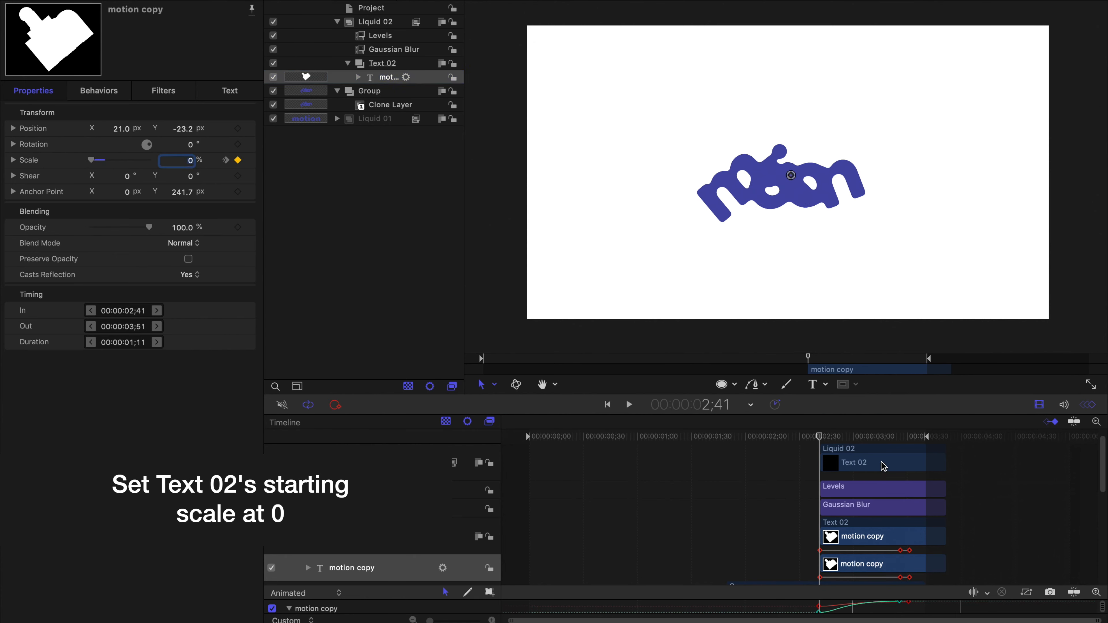
- Scrub and play the sequence with nothing selected to check how the second text scales up
{"action": "left_click_drag", "start_coordinate": [822, 439], "coordinate": [836, 438]}
{"action": "left_click", "coordinate": [767, 339]}
{"action": "left_click_drag", "start_coordinate": [816, 358], "coordinate": [920, 363]}
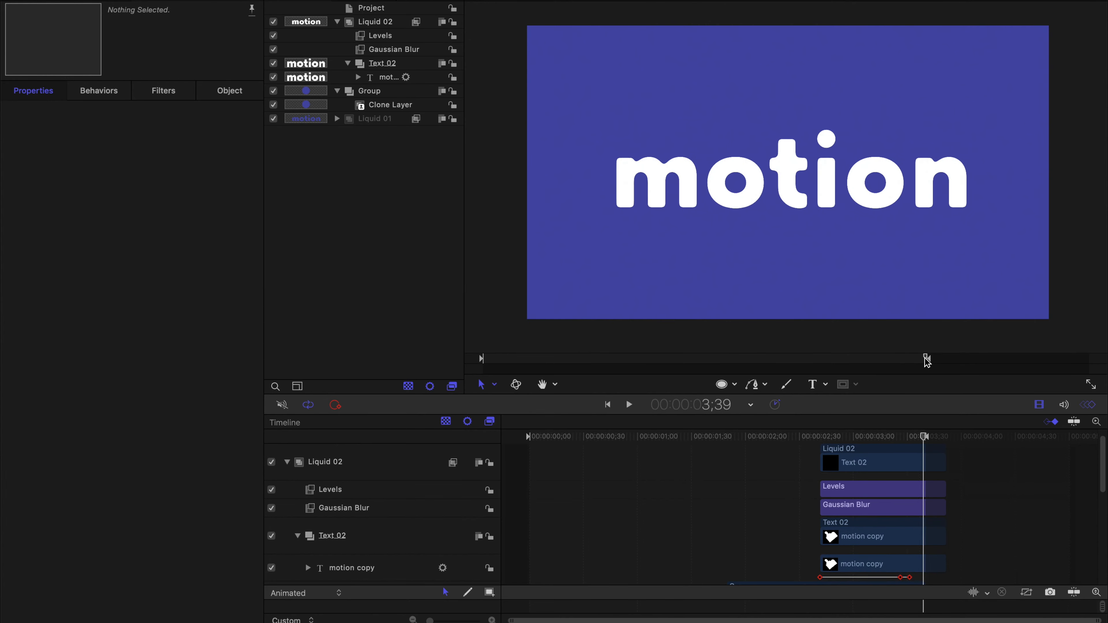
{"action": "key", "text": "space"}
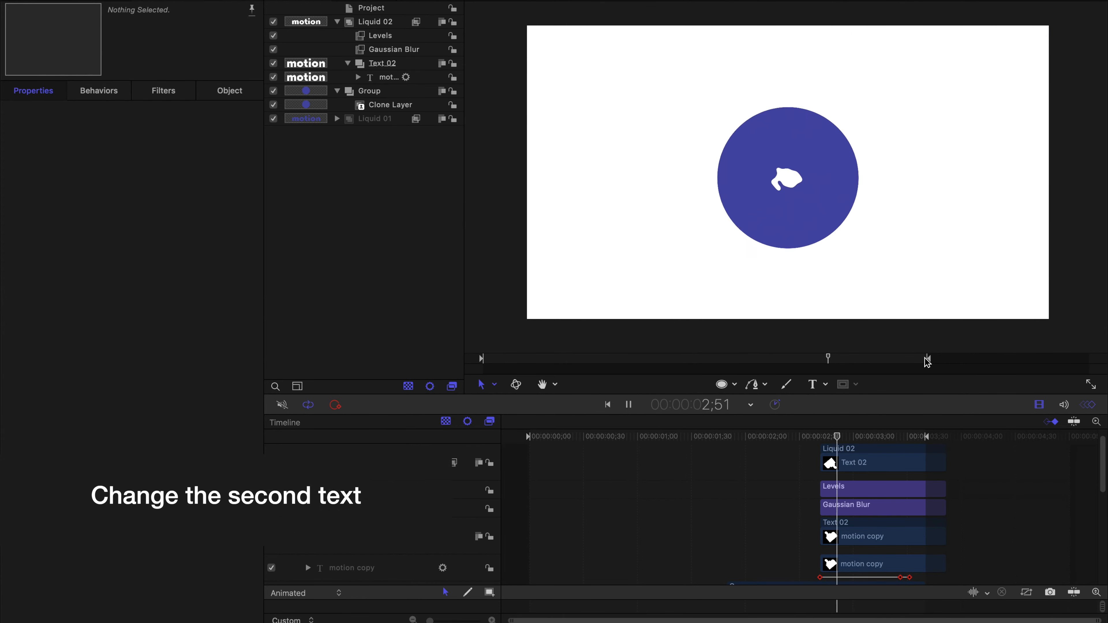
{"action": "key", "text": "space"}
- Change the wording of the text layer inside Text 02 to FCPX
{"action": "left_click", "coordinate": [378, 78]}
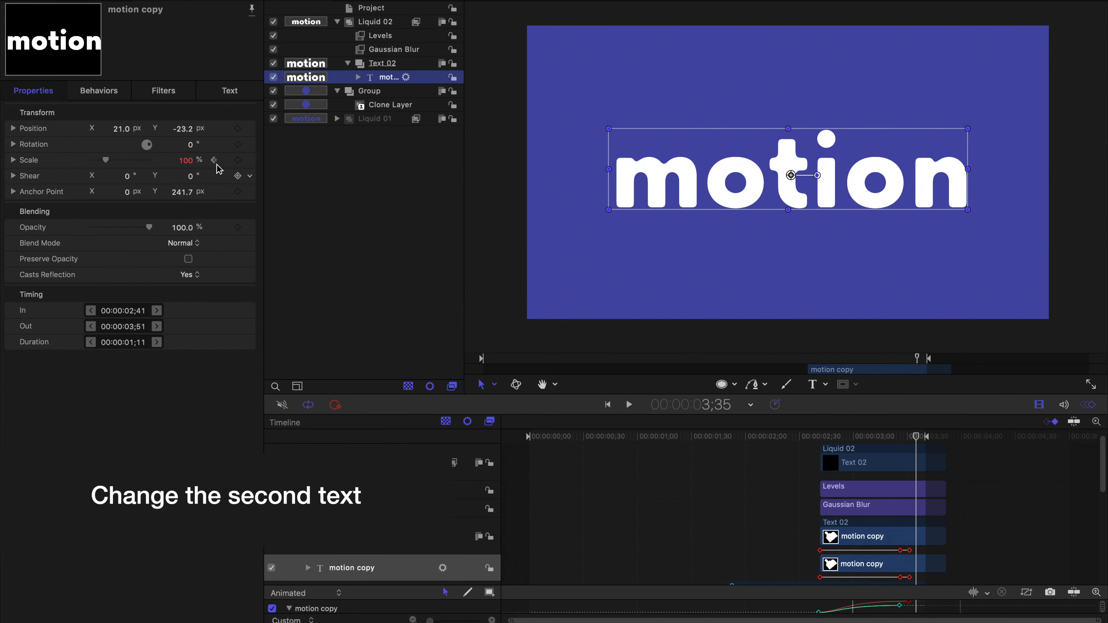
{"action": "left_click", "coordinate": [223, 97]}
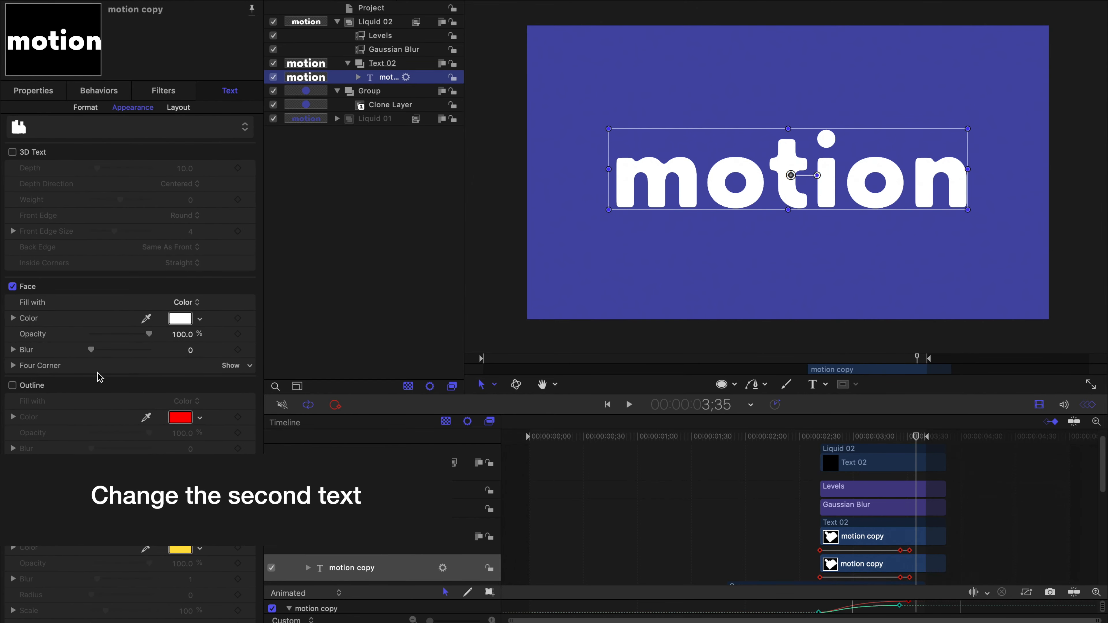
{"action": "left_click", "coordinate": [85, 107]}
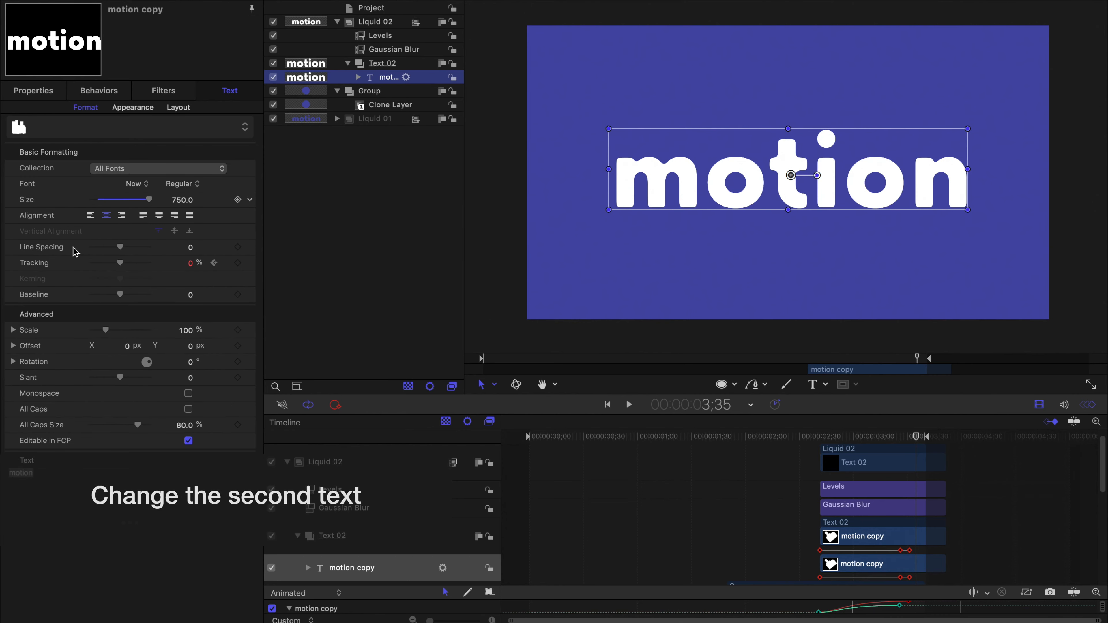
{"action": "double_click", "coordinate": [26, 475]}
{"action": "type", "text": "FCPX"}
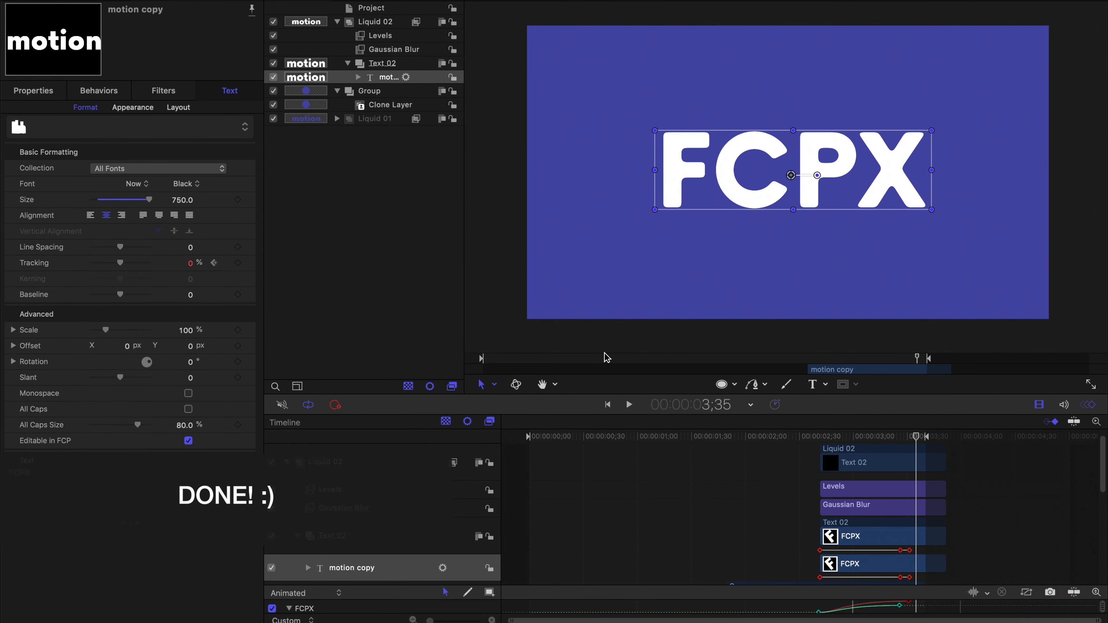
- Select the project instead of any layer and play the finished animation to review it
{"action": "left_click", "coordinate": [618, 340]}
{"action": "left_click", "coordinate": [383, 7]}
{"action": "left_click", "coordinate": [493, 191]}
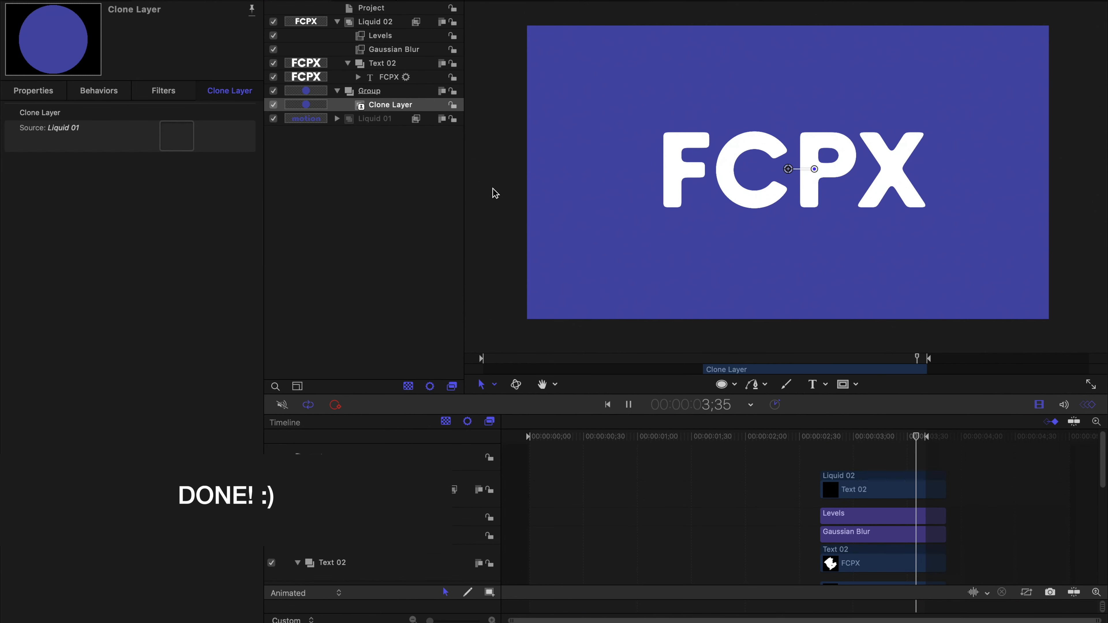
{"action": "left_click", "coordinate": [373, 9]}
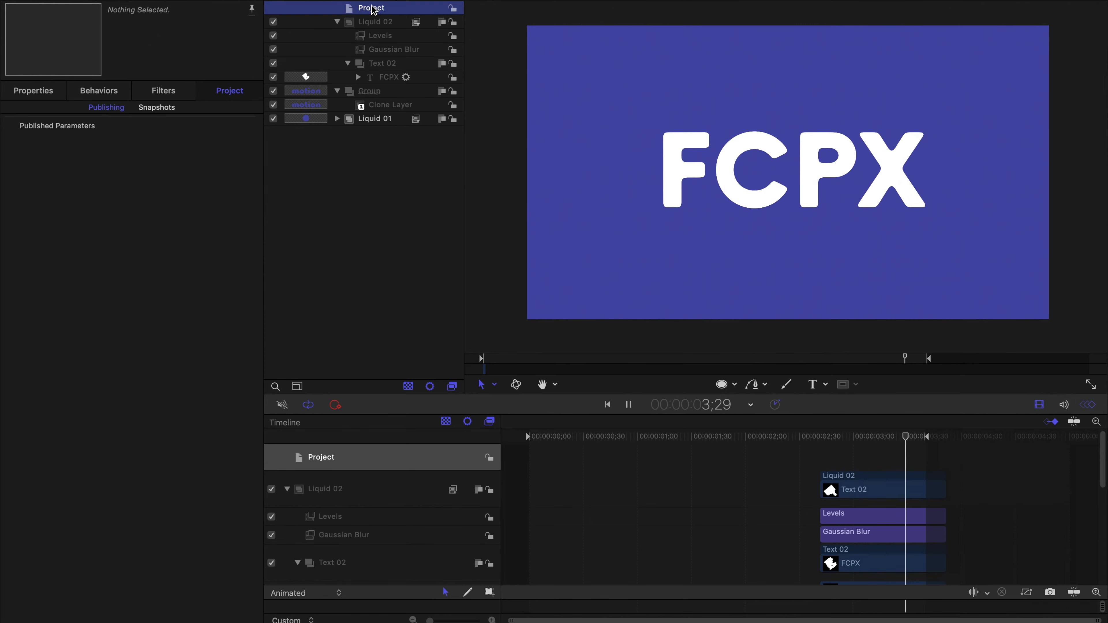
{"action": "key", "text": "space"}
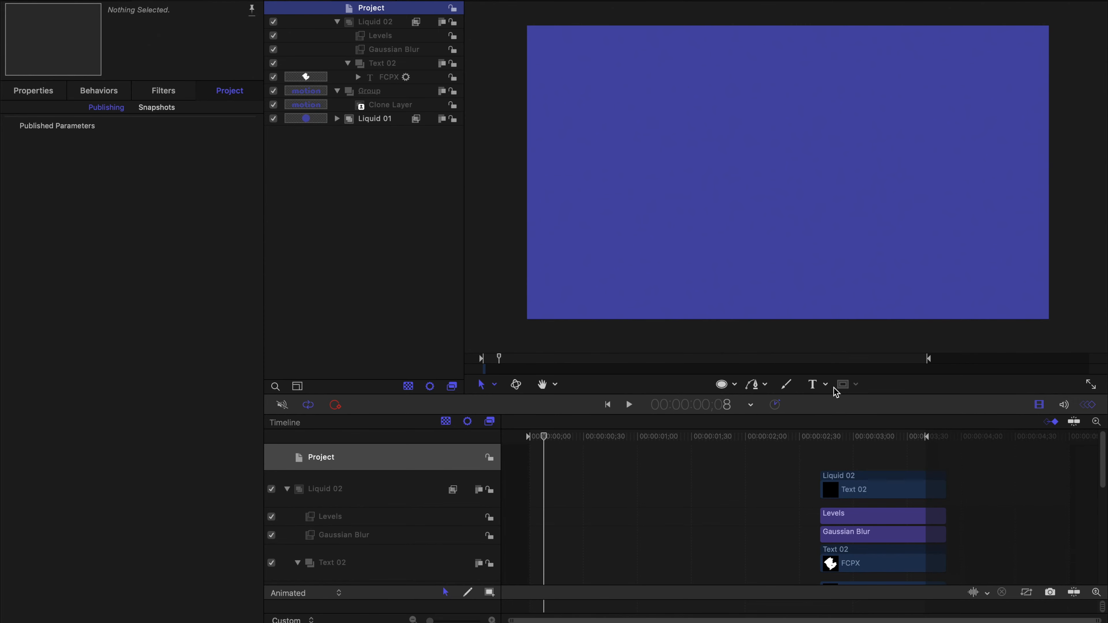
- Set the rotation of the FCPX text's Sequence Text behavior to -30° and generate a new random seed for it
{"action": "left_click", "coordinate": [832, 436]}
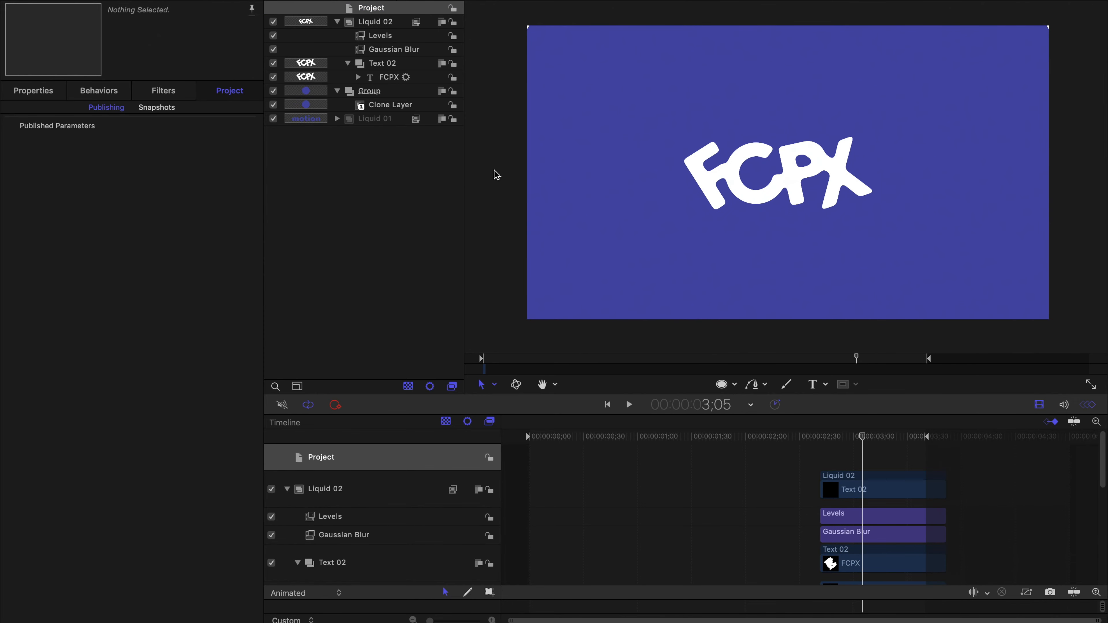
{"action": "left_click", "coordinate": [358, 77]}
{"action": "left_click", "coordinate": [395, 91]}
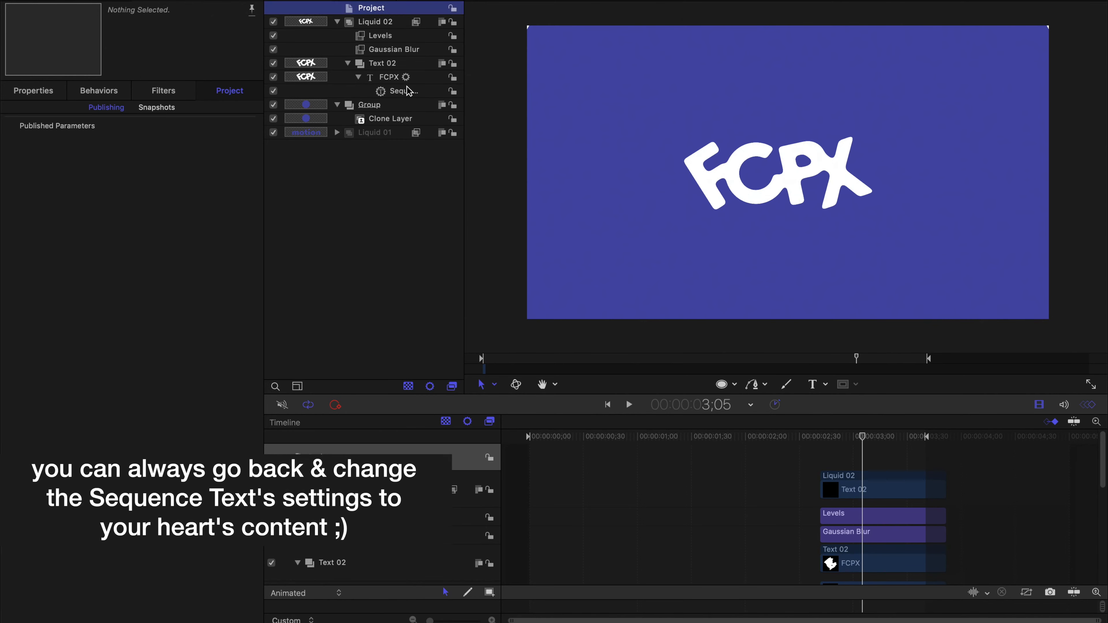
{"action": "left_click_drag", "start_coordinate": [184, 144], "coordinate": [186, 147]}
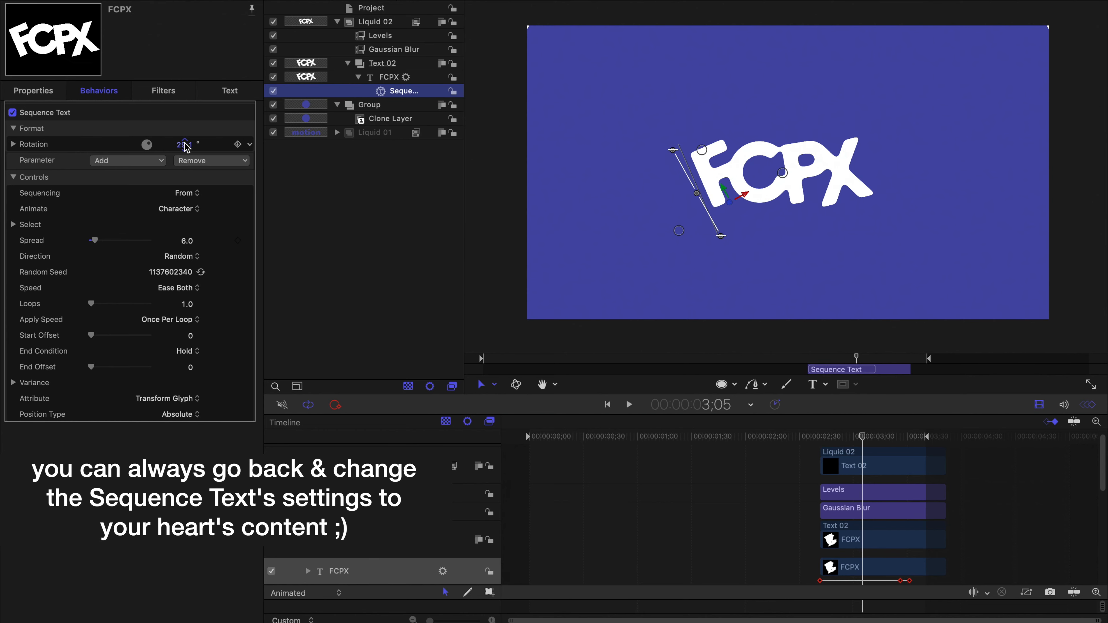
{"action": "left_click", "coordinate": [184, 148]}
{"action": "type", "text": "-30"}
{"action": "key", "text": "Return"}
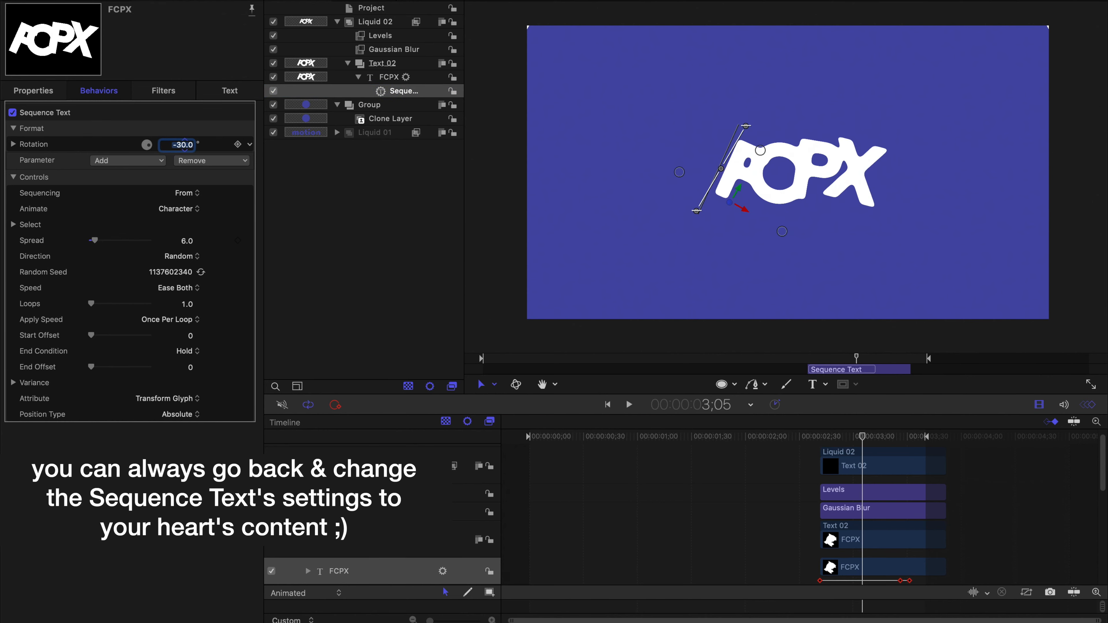
{"action": "left_click", "coordinate": [200, 272]}
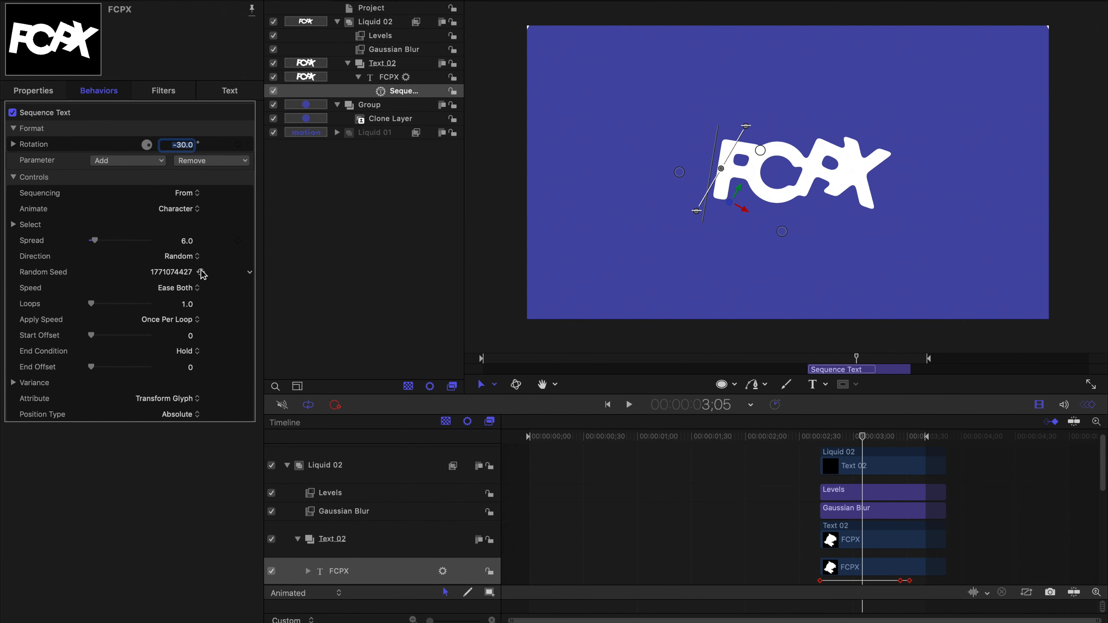
- Play the animation from 00:00:02;41 with nothing selected to review the changed FCPX text sequence
{"action": "left_click", "coordinate": [809, 359]}
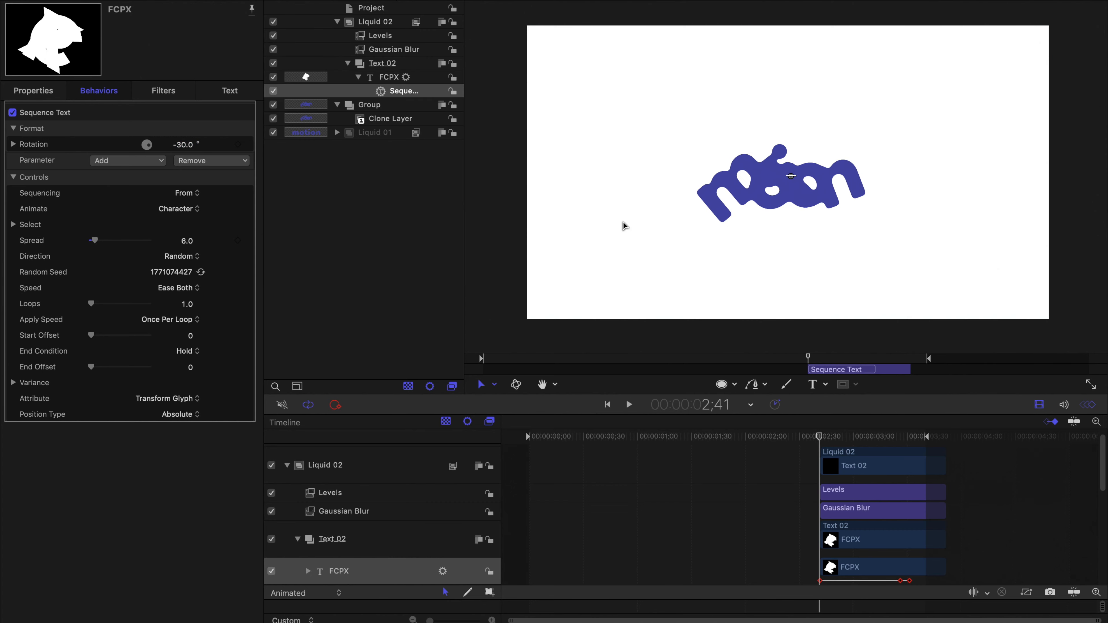
{"action": "left_click", "coordinate": [479, 77]}
{"action": "key", "text": "space"}
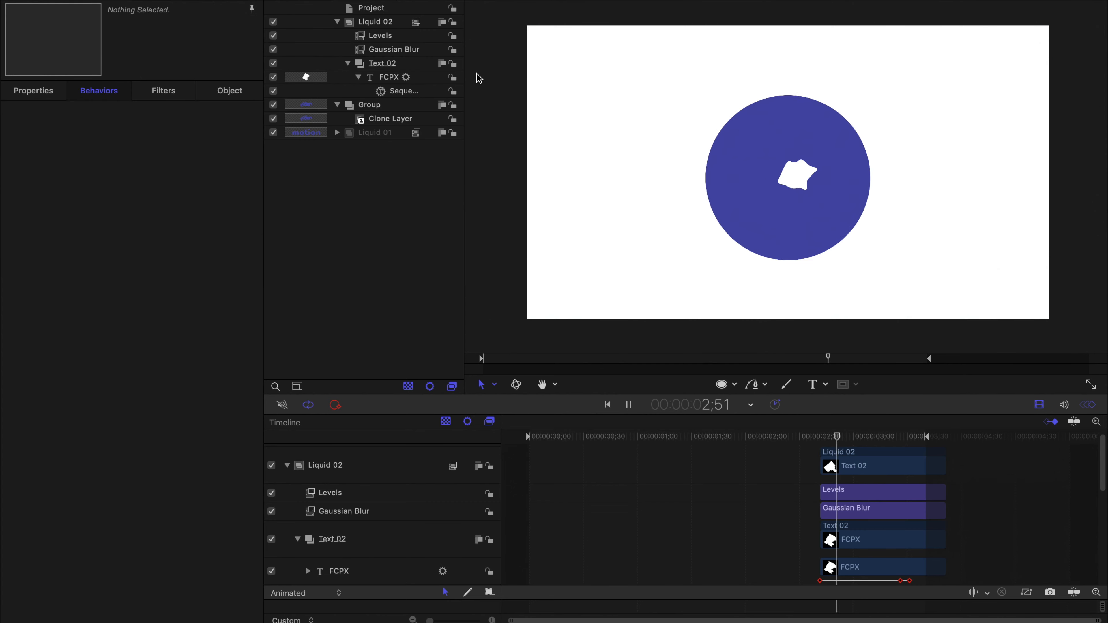